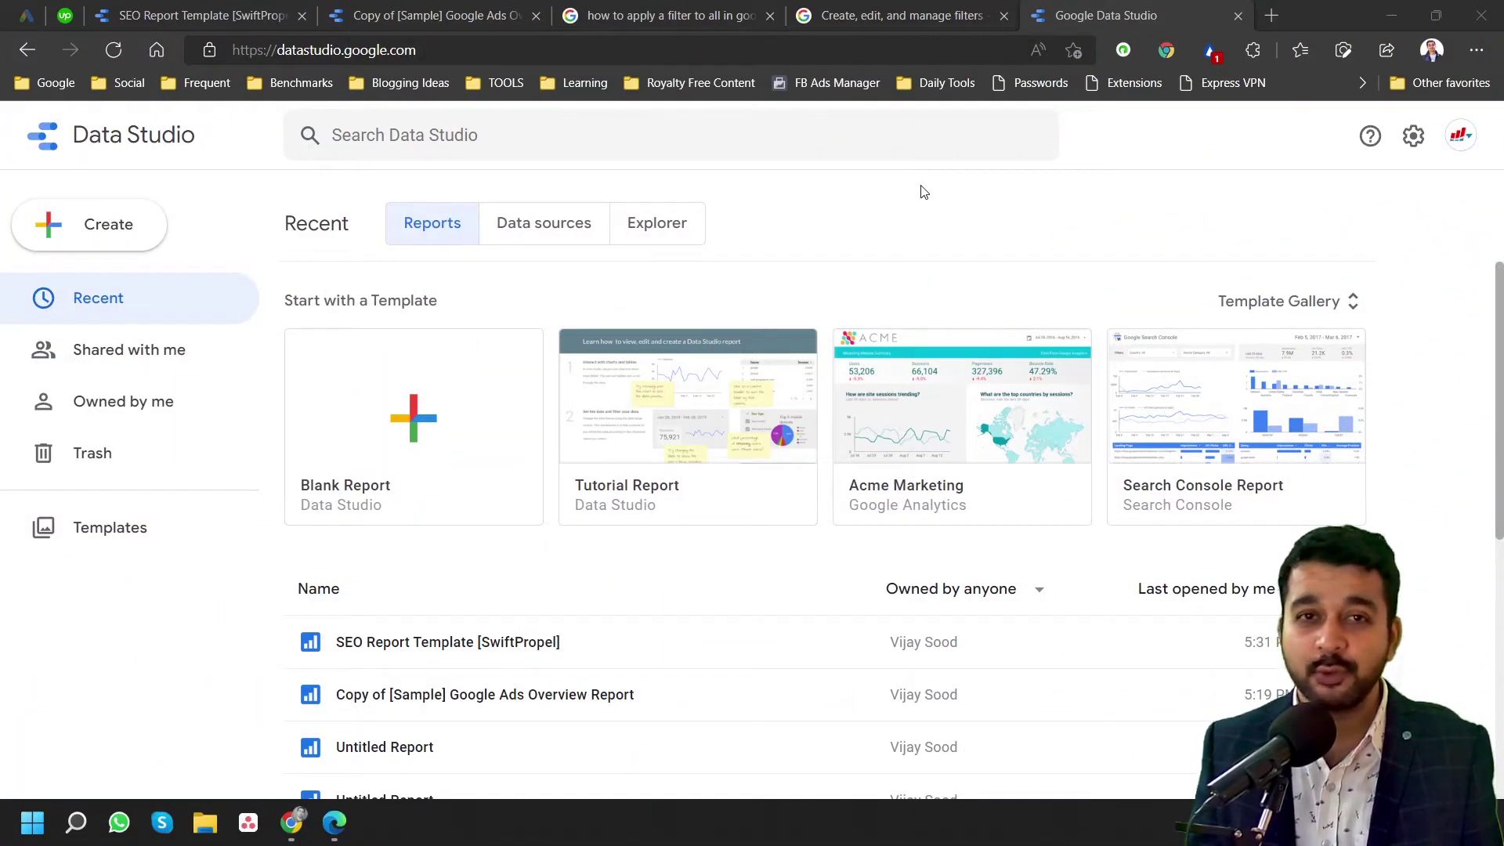
- Start creating a new data source and review the available Google connectors
{"action": "left_click", "coordinate": [111, 232]}
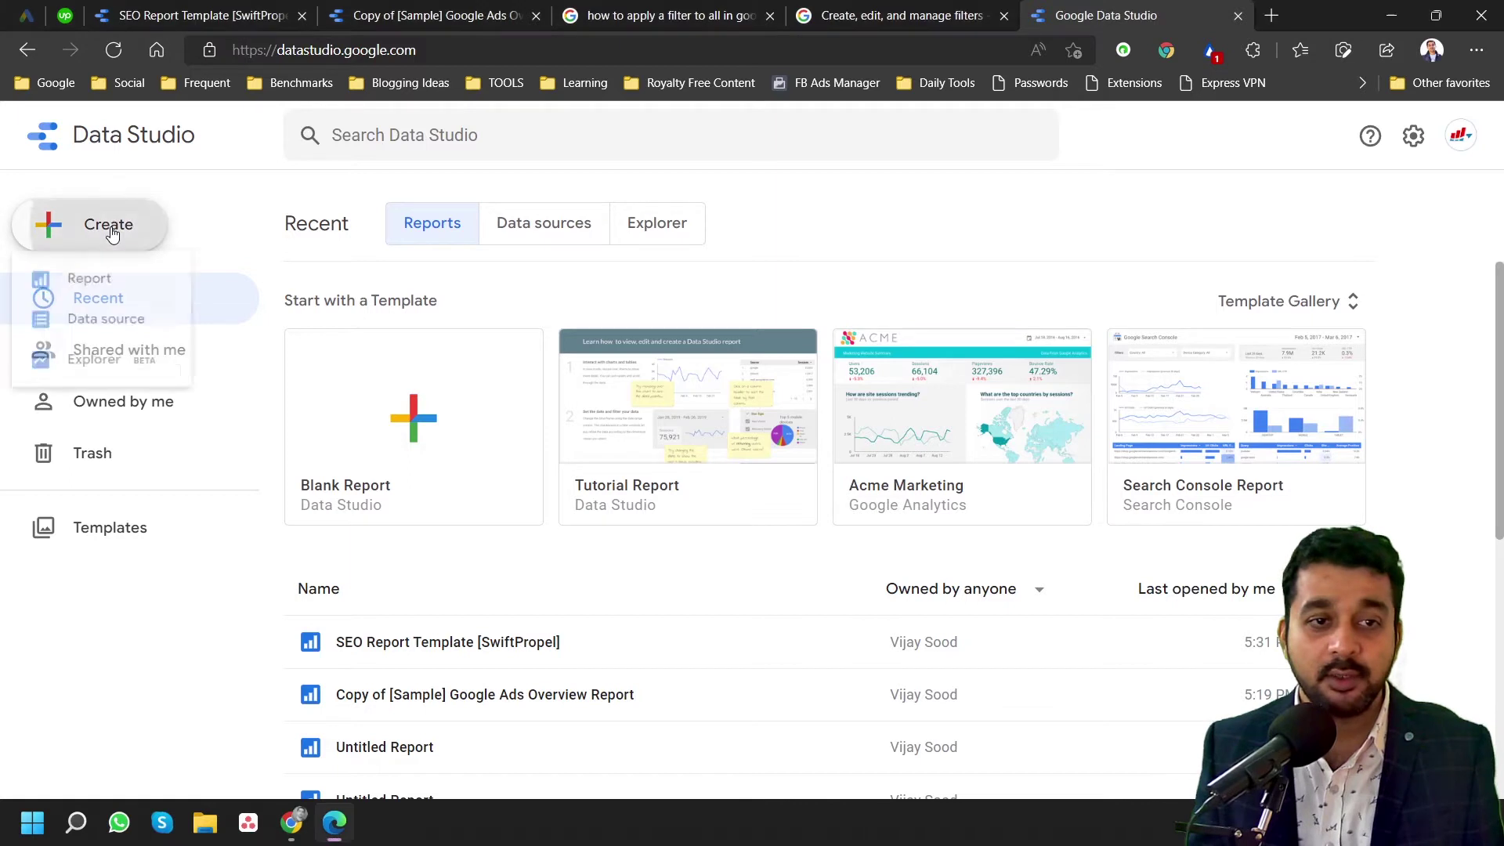
{"action": "left_click", "coordinate": [122, 329]}
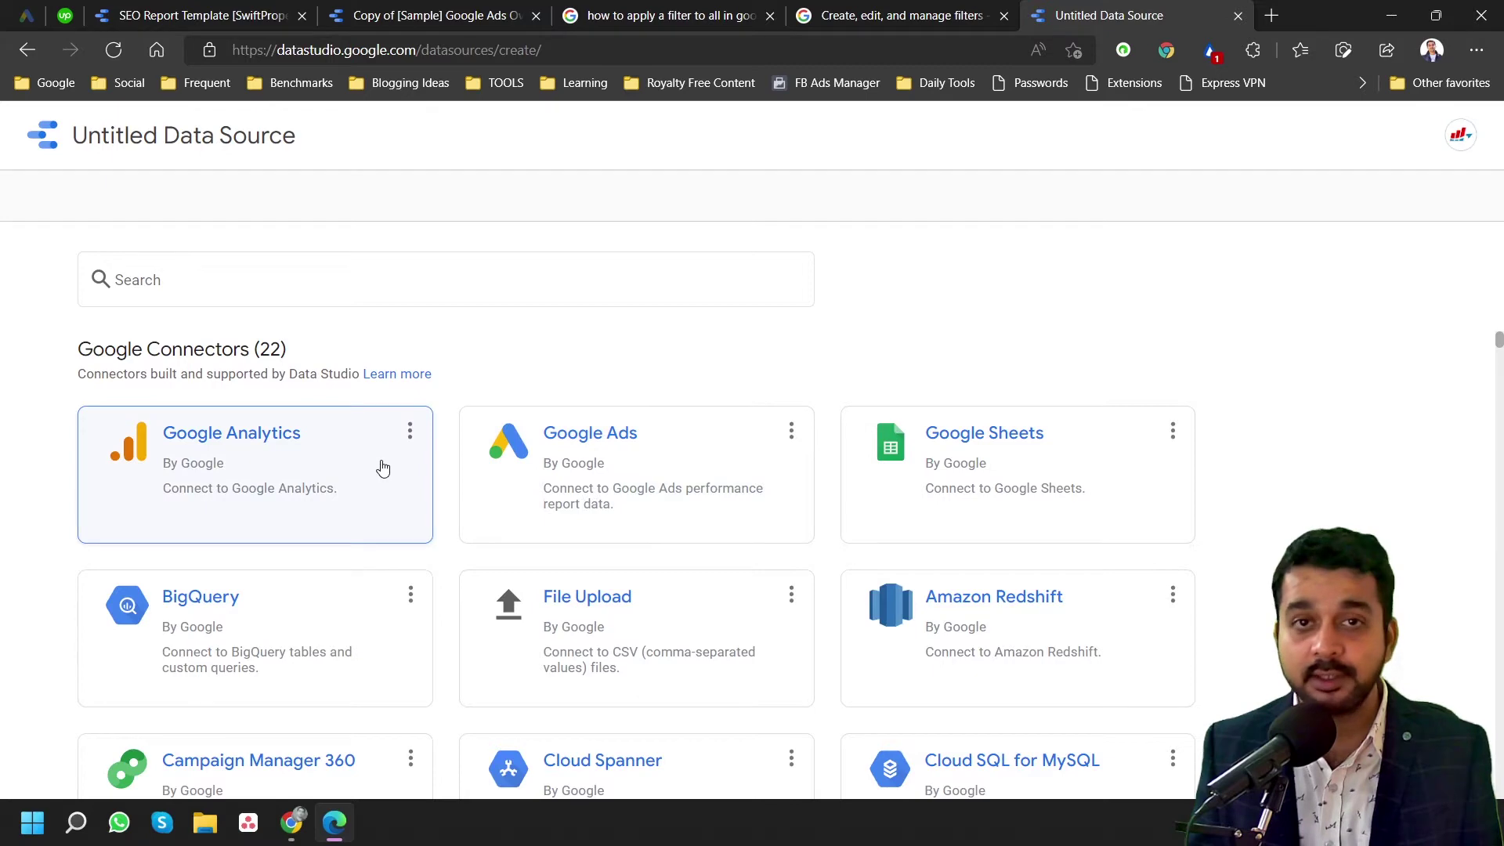
{"action": "scroll", "coordinate": [433, 464], "scroll_direction": "down", "scroll_amount": 3}
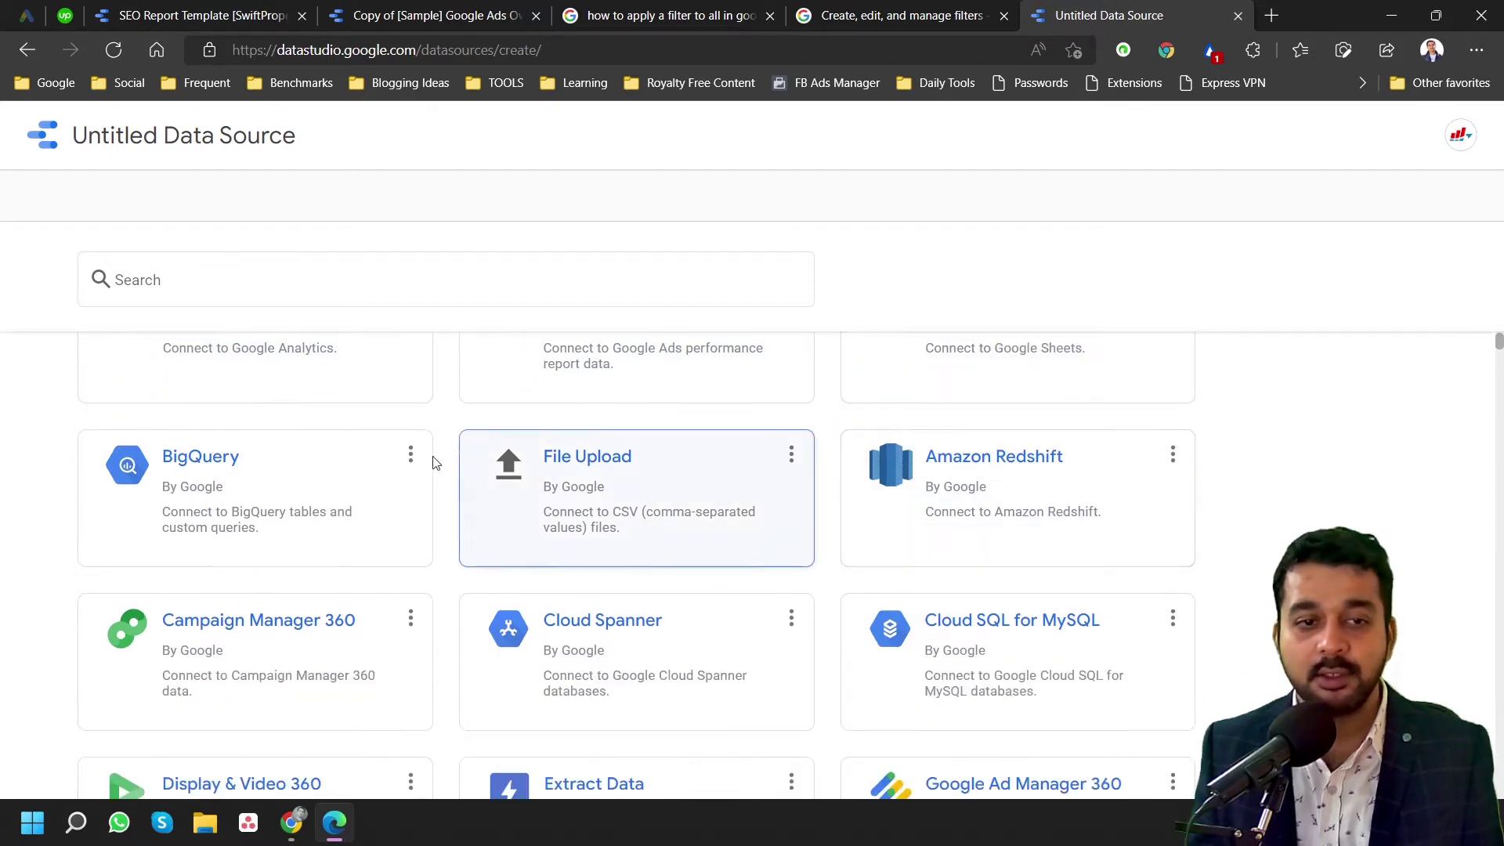
{"action": "scroll", "coordinate": [998, 480], "scroll_direction": "down", "scroll_amount": 2}
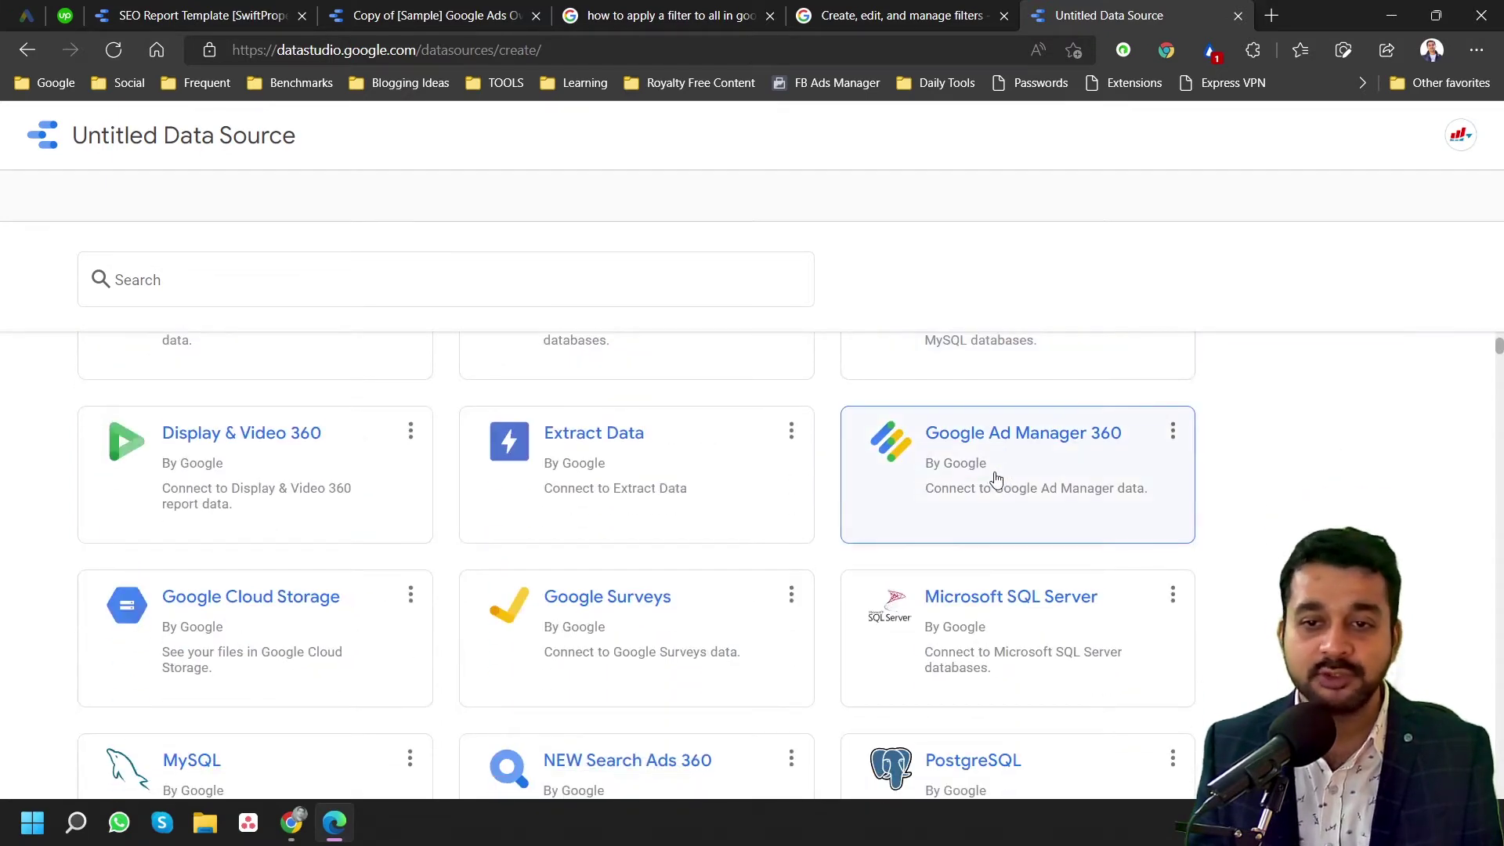
{"action": "scroll", "coordinate": [608, 494], "scroll_direction": "down", "scroll_amount": 4}
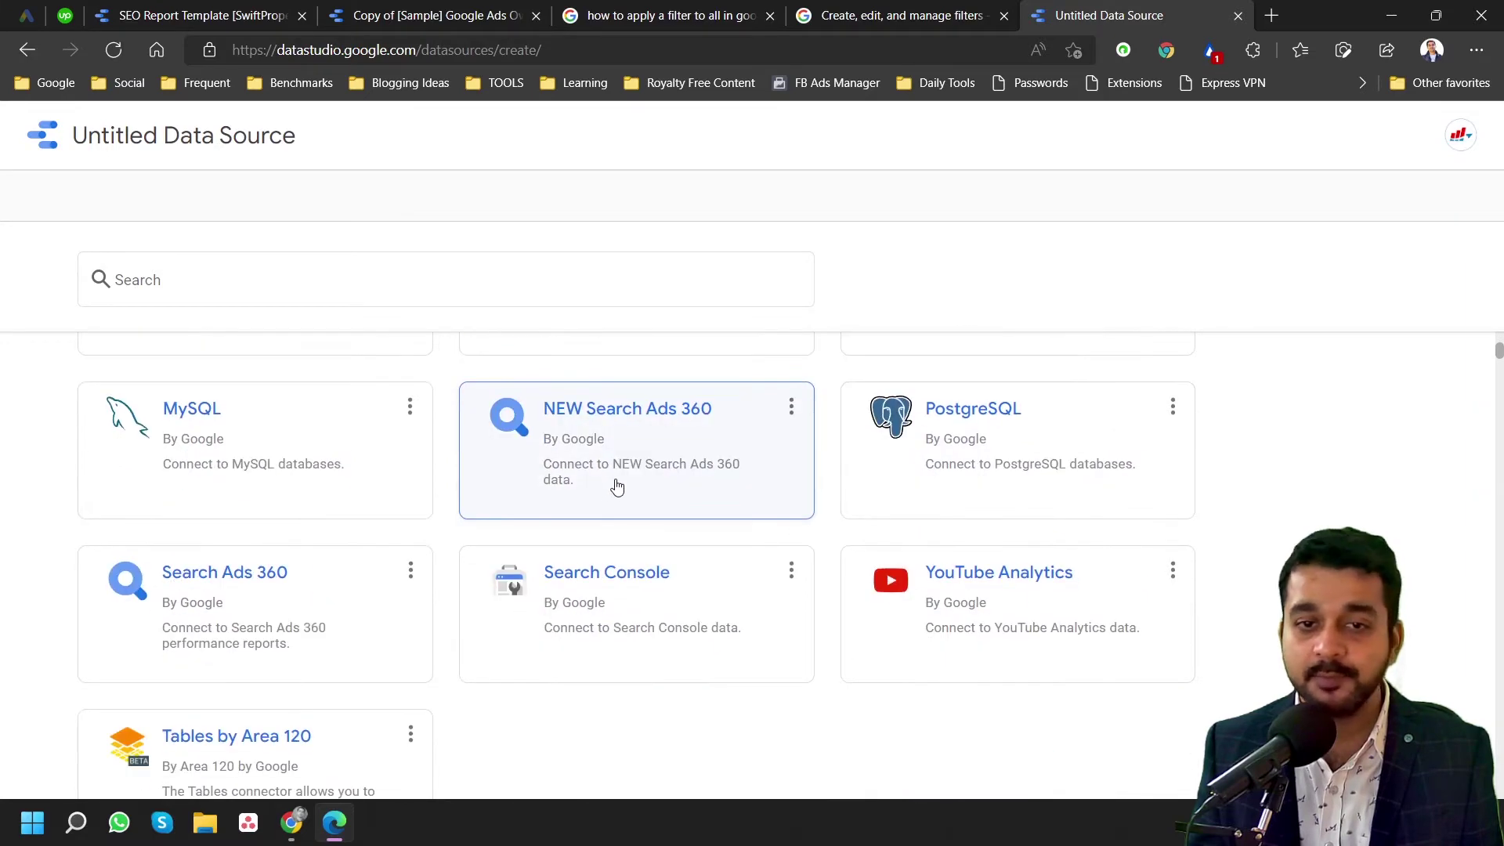
{"action": "scroll", "coordinate": [752, 484], "scroll_direction": "up", "scroll_amount": 2}
{"action": "scroll", "coordinate": [752, 484], "scroll_direction": "down", "scroll_amount": 7}
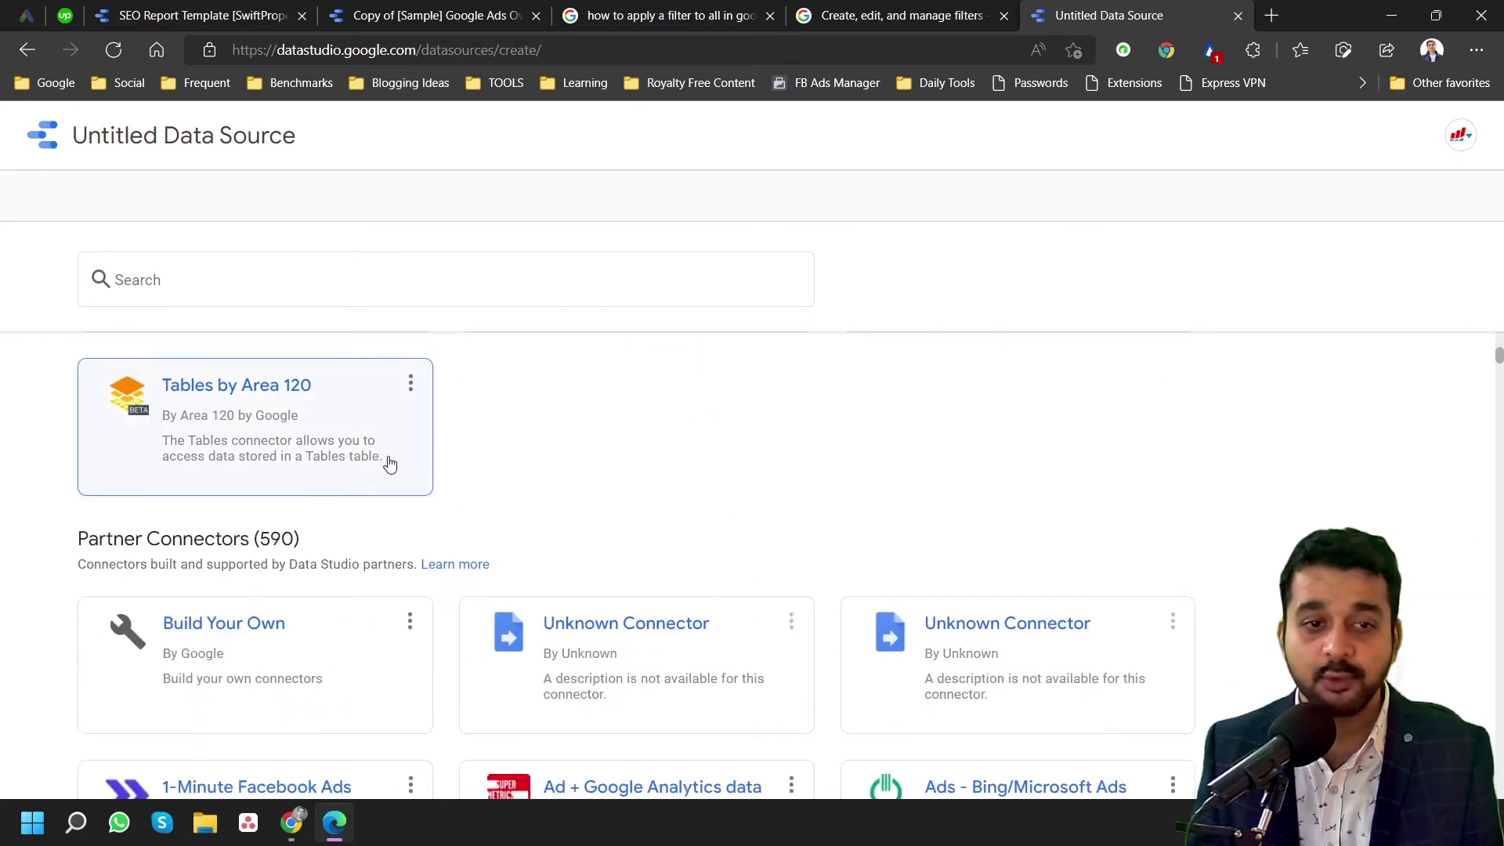
- Browse the partner connectors available for the new data source
{"action": "scroll", "coordinate": [856, 473], "scroll_direction": "down", "scroll_amount": 5}
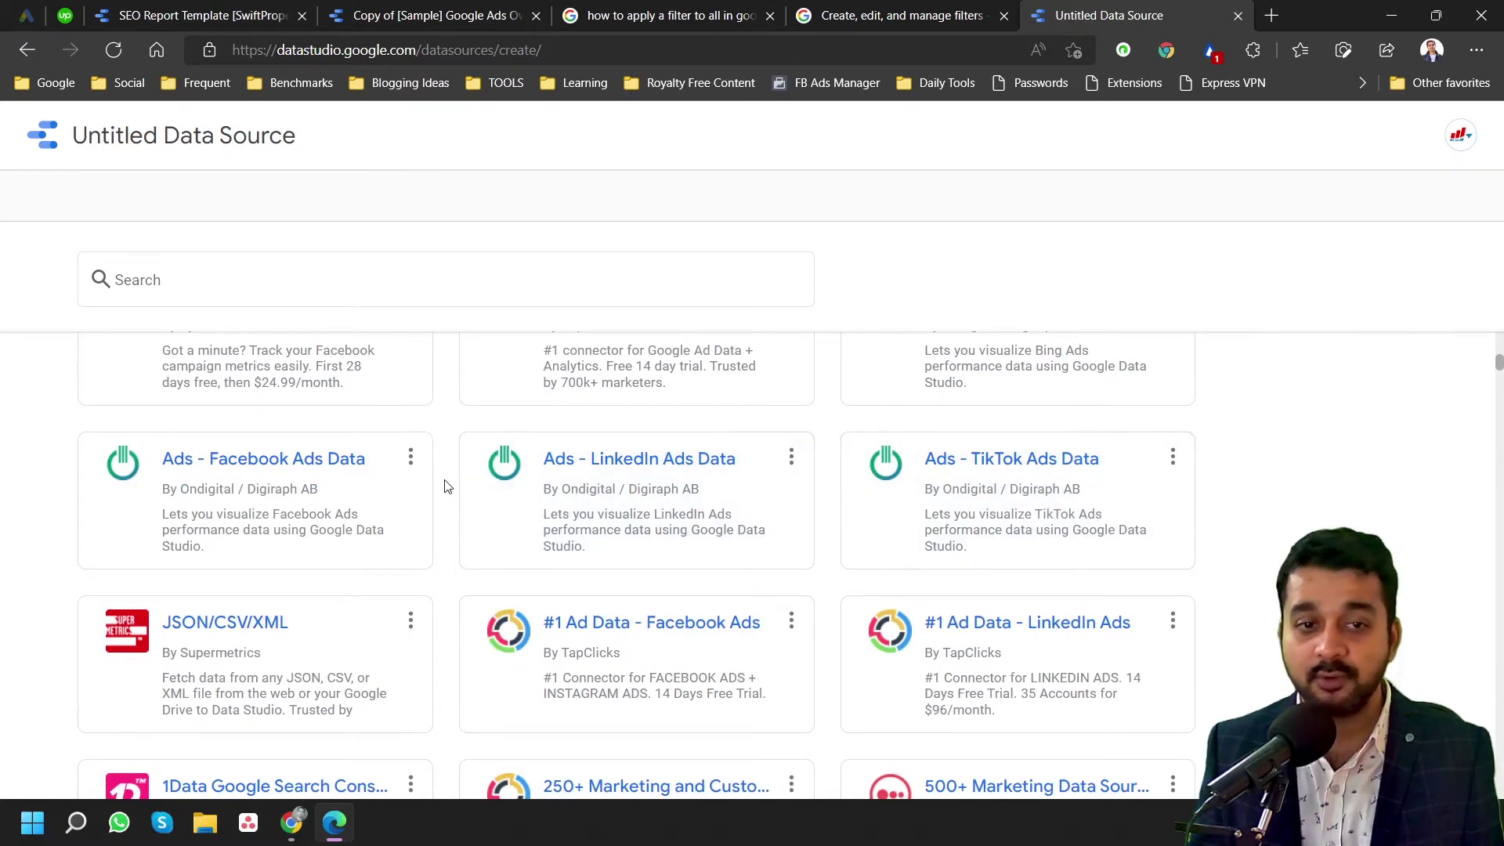
{"action": "scroll", "coordinate": [447, 483], "scroll_direction": "down", "scroll_amount": 3}
{"action": "scroll", "coordinate": [447, 482], "scroll_direction": "up", "scroll_amount": 4}
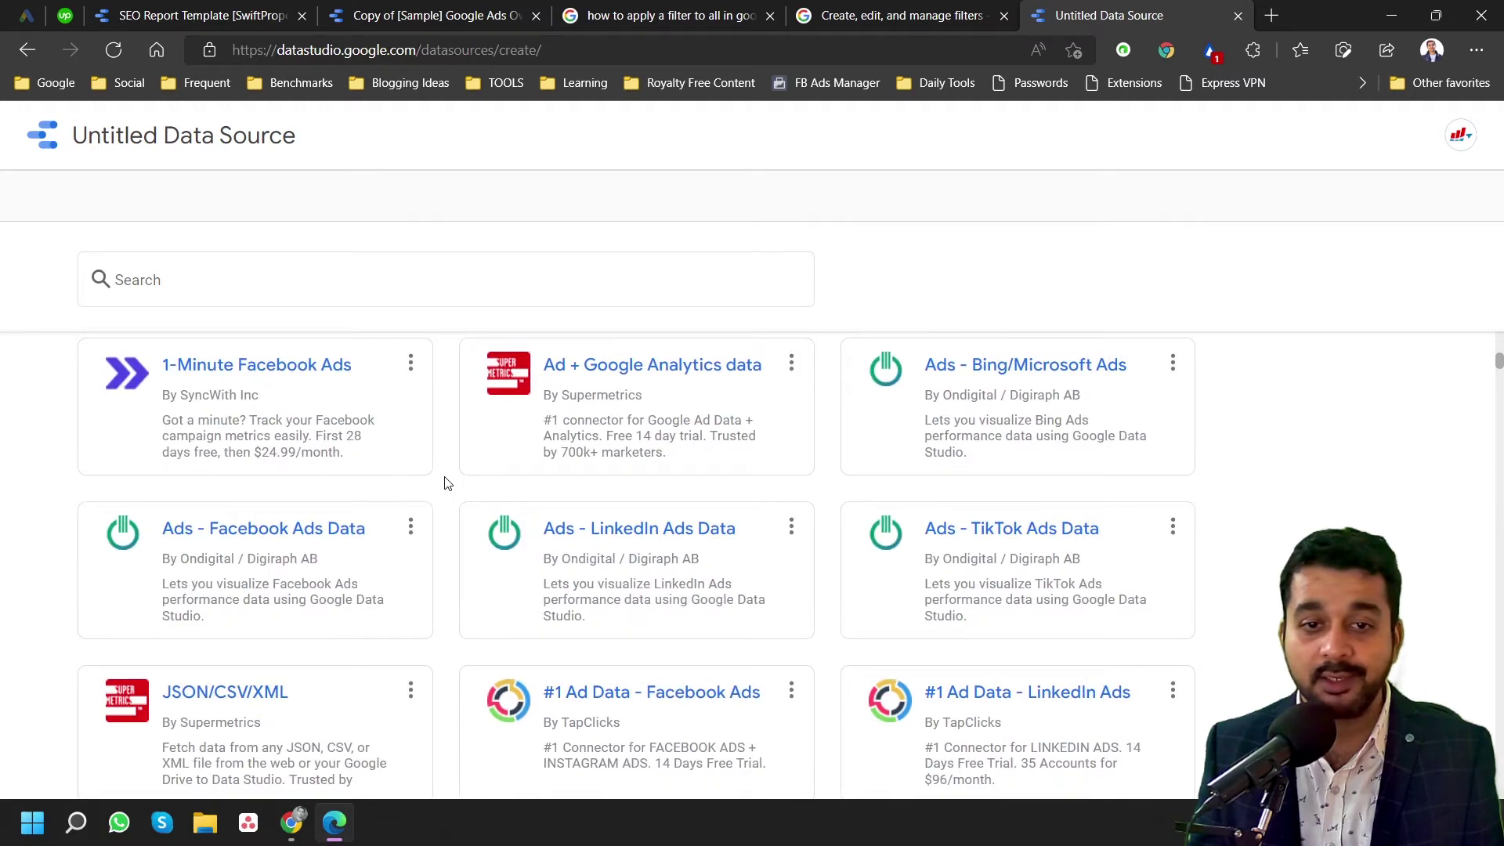
{"action": "scroll", "coordinate": [447, 482], "scroll_direction": "down", "scroll_amount": 8}
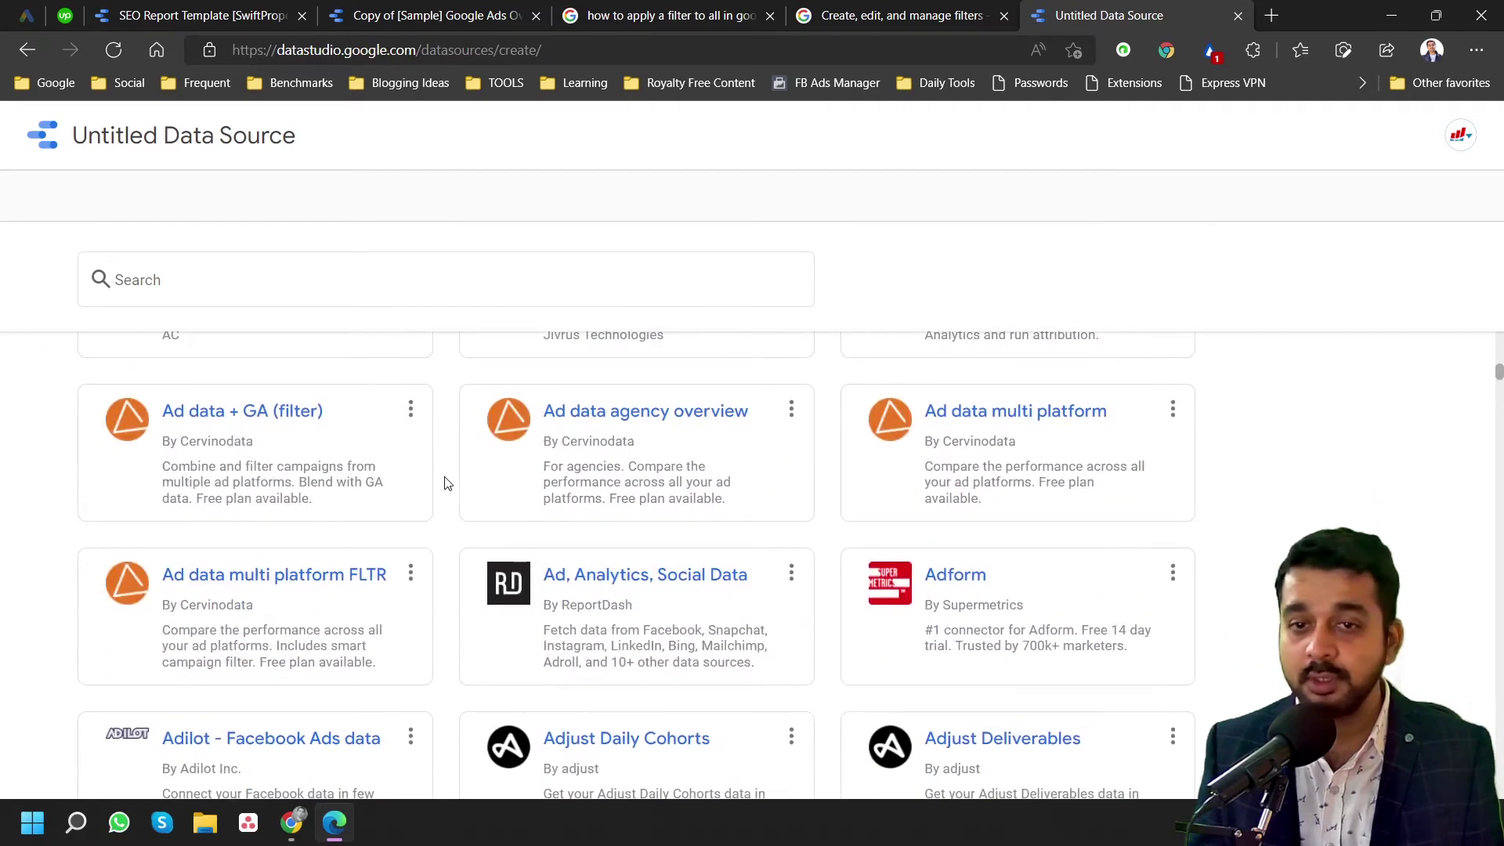
{"action": "scroll", "coordinate": [447, 483], "scroll_direction": "down", "scroll_amount": 5}
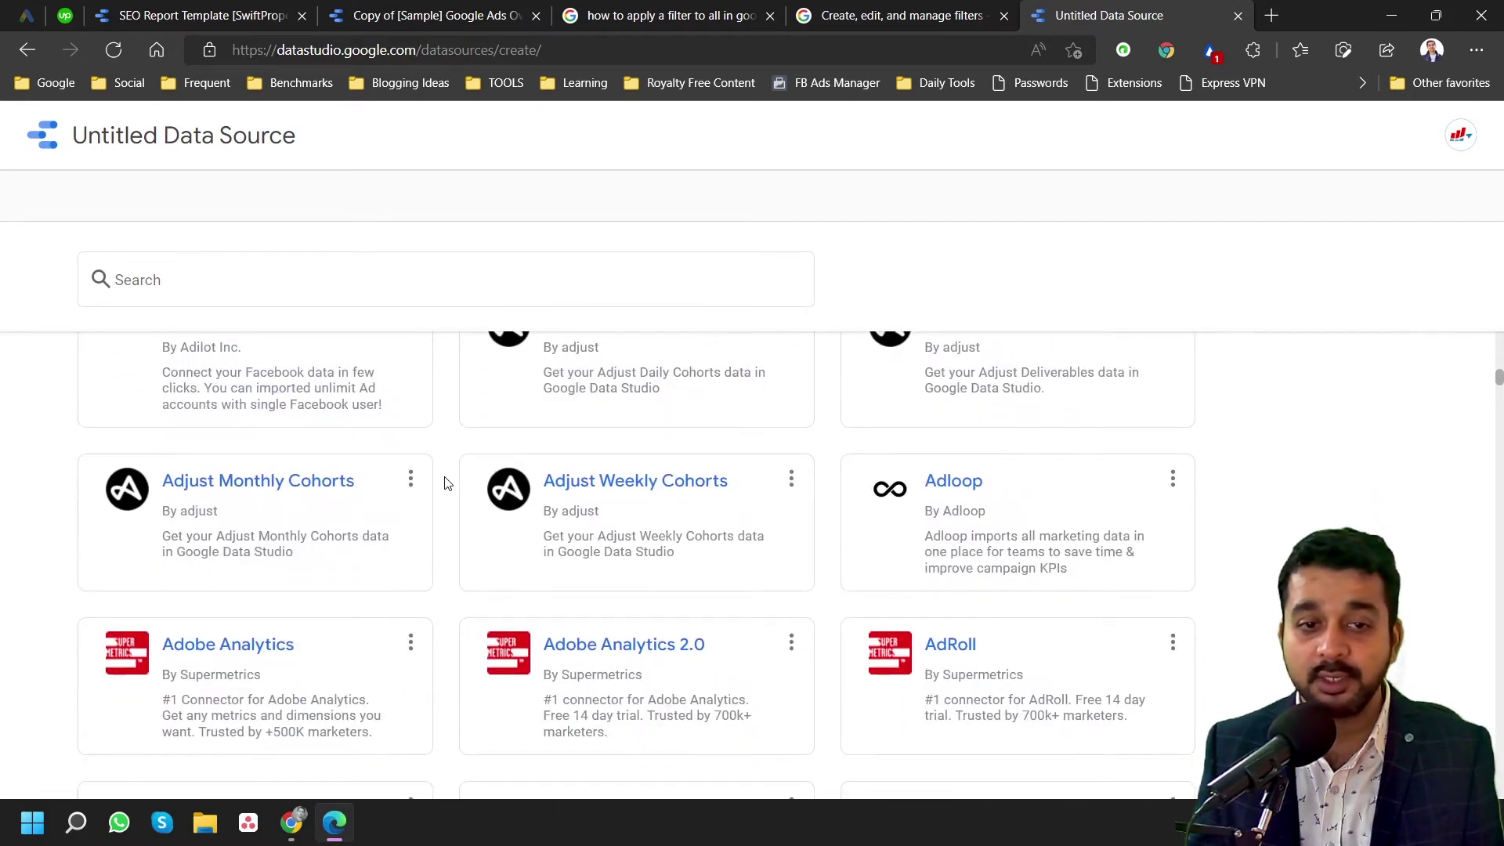
{"action": "scroll", "coordinate": [447, 482], "scroll_direction": "down", "scroll_amount": 4}
{"action": "scroll", "coordinate": [447, 483], "scroll_direction": "up", "scroll_amount": 3}
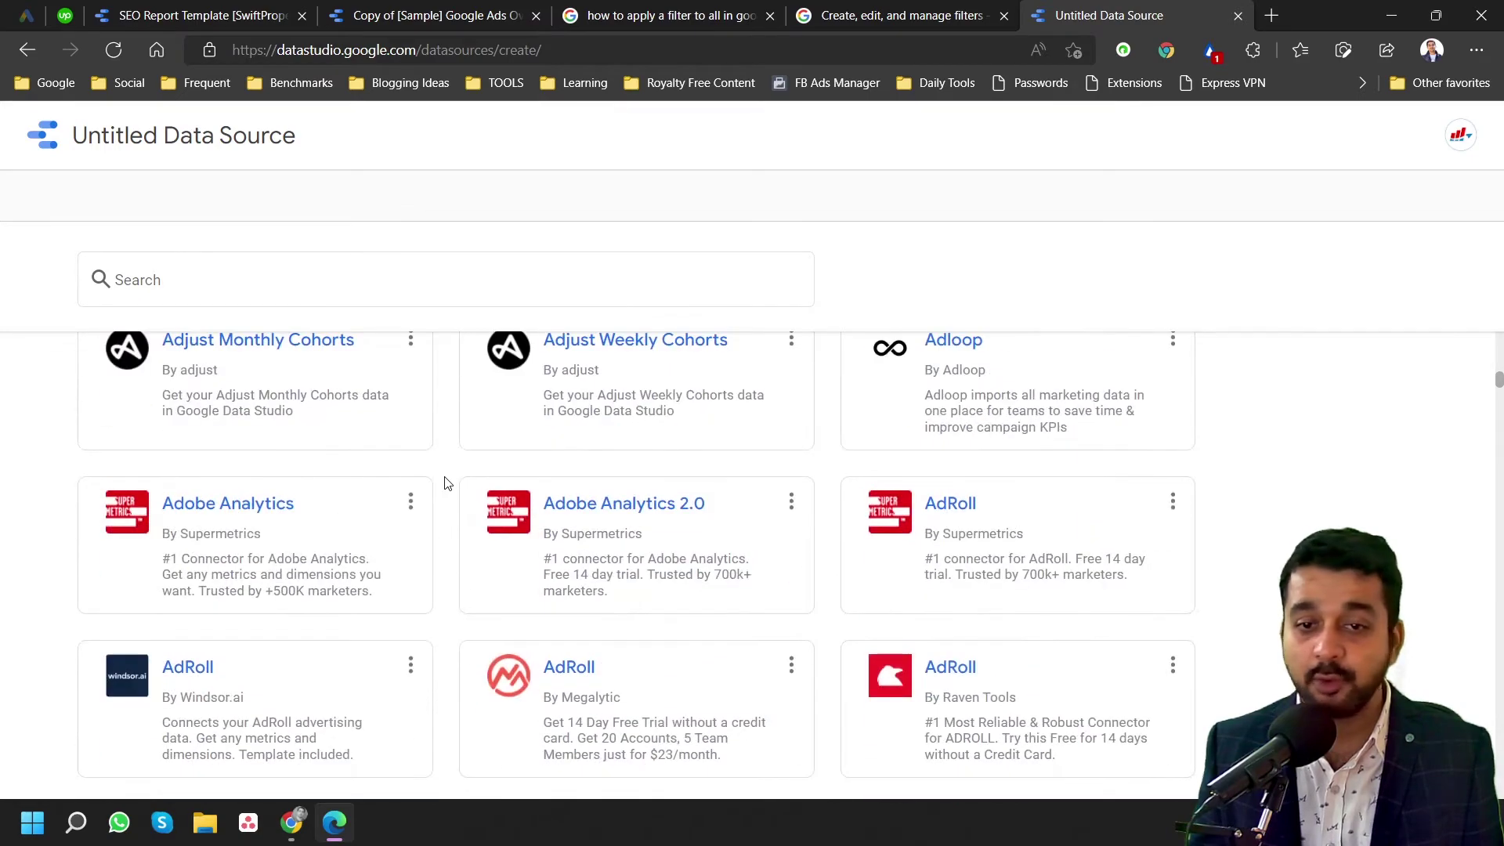
{"action": "scroll", "coordinate": [447, 483], "scroll_direction": "down", "scroll_amount": 3}
{"action": "scroll", "coordinate": [447, 483], "scroll_direction": "down", "scroll_amount": 13}
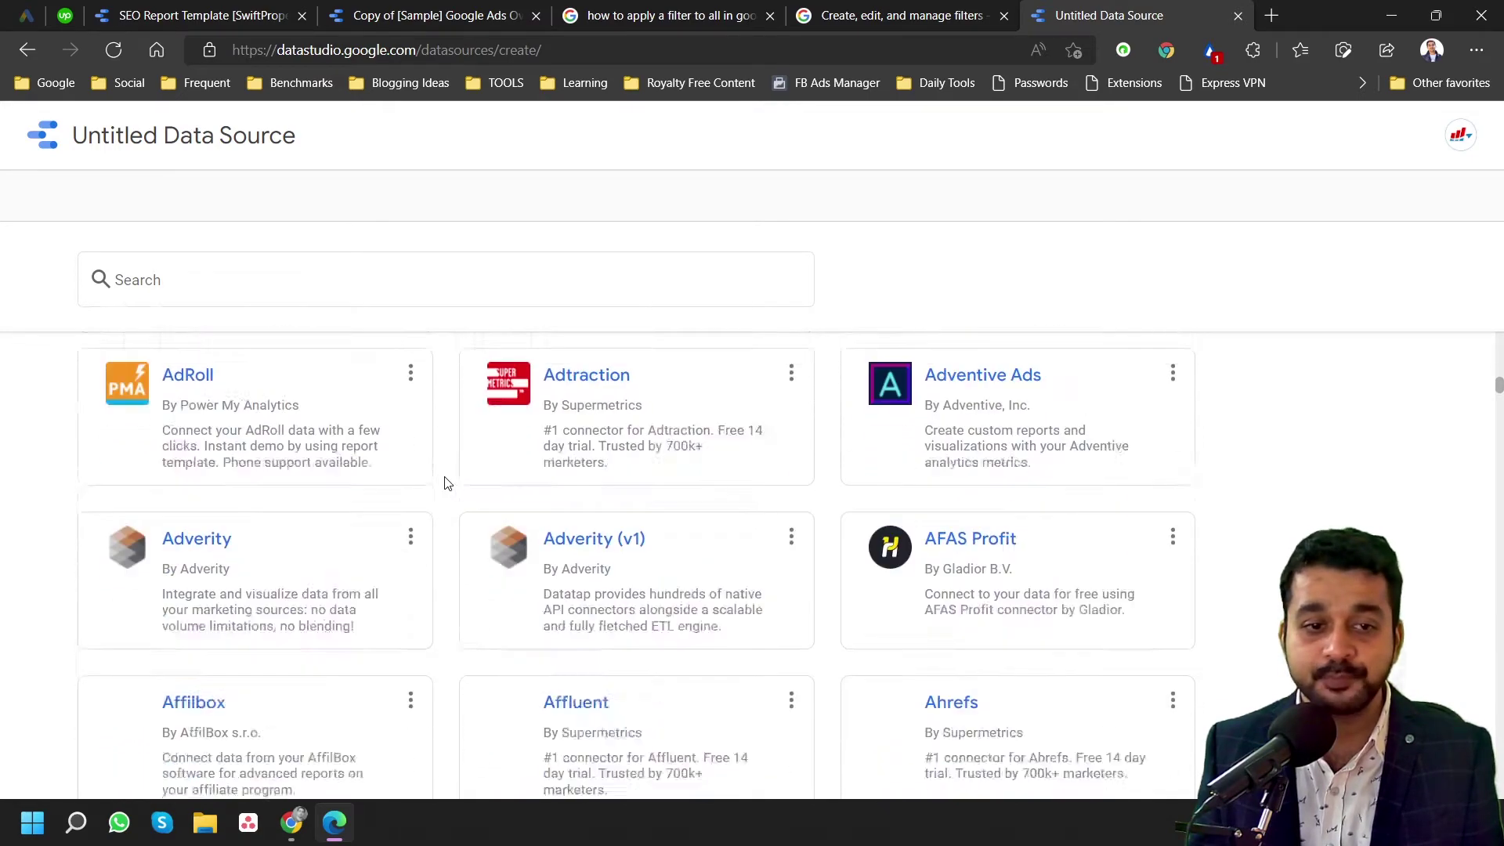
{"action": "scroll", "coordinate": [447, 482], "scroll_direction": "down", "scroll_amount": 13}
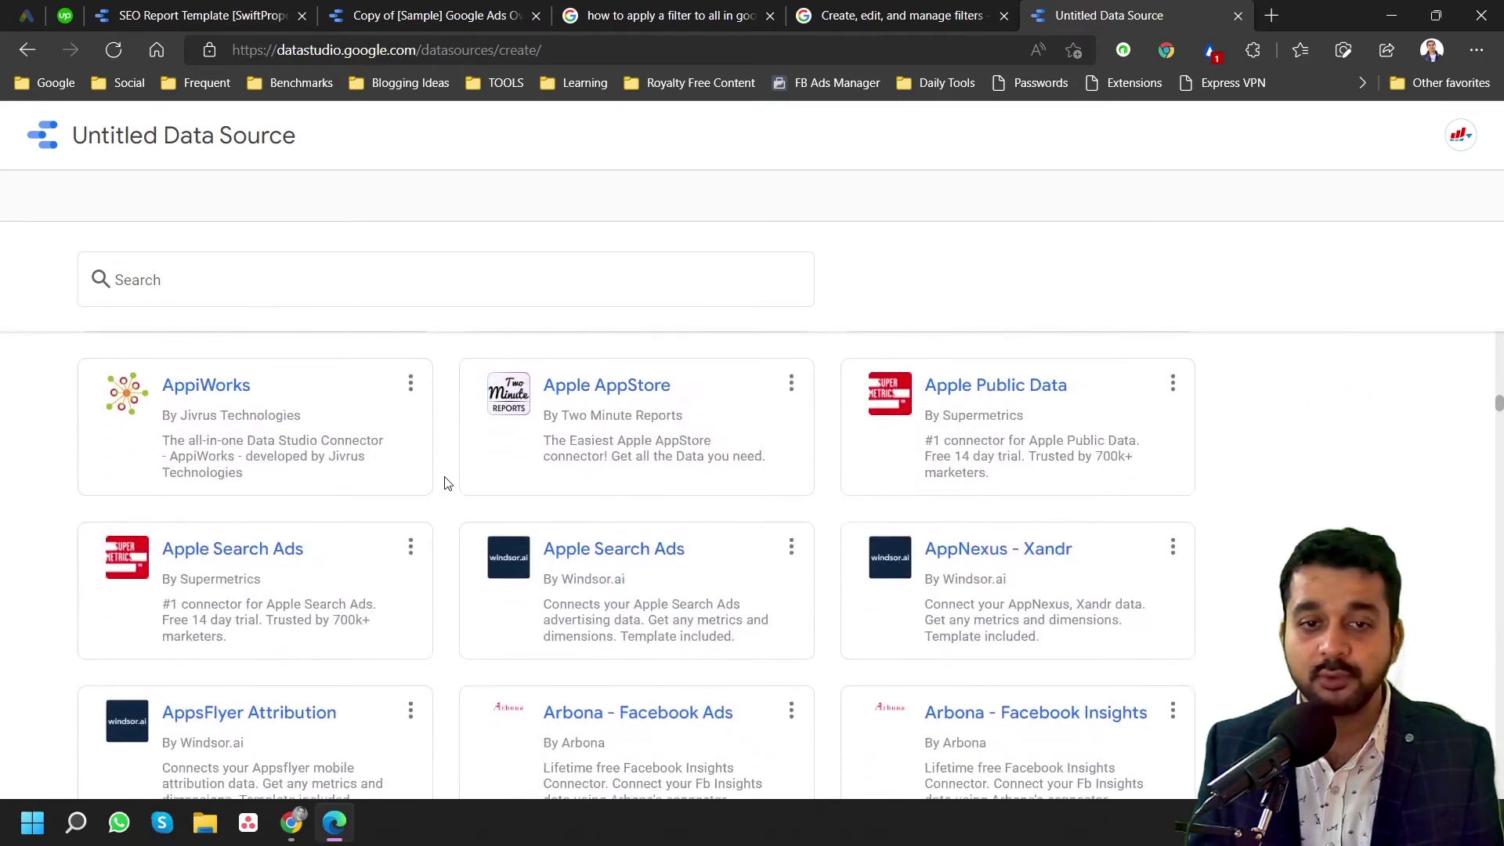
{"action": "scroll", "coordinate": [447, 482], "scroll_direction": "down", "scroll_amount": 10}
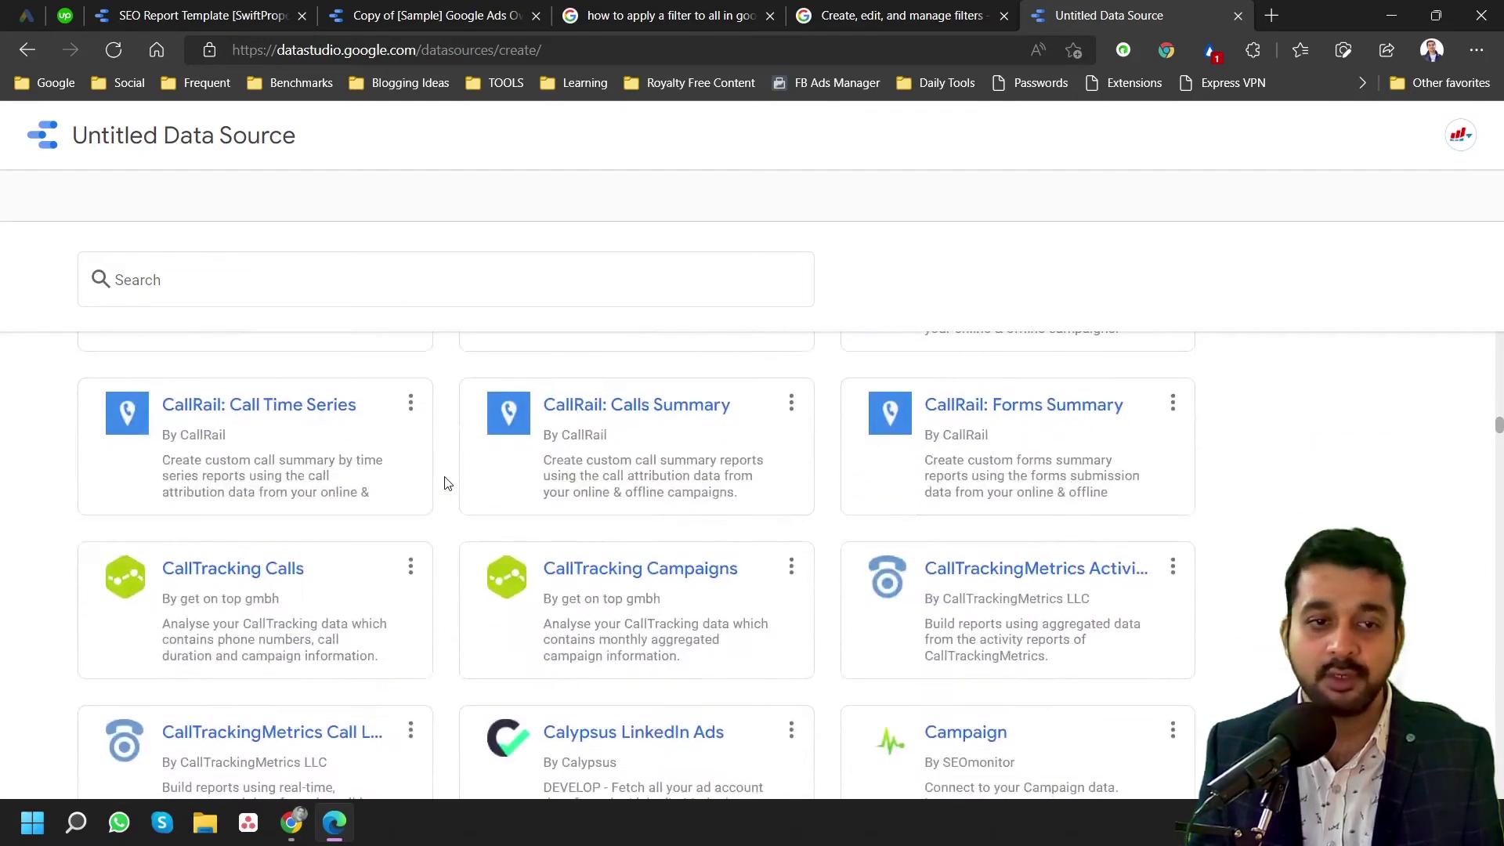
{"action": "scroll", "coordinate": [447, 482], "scroll_direction": "down", "scroll_amount": 14}
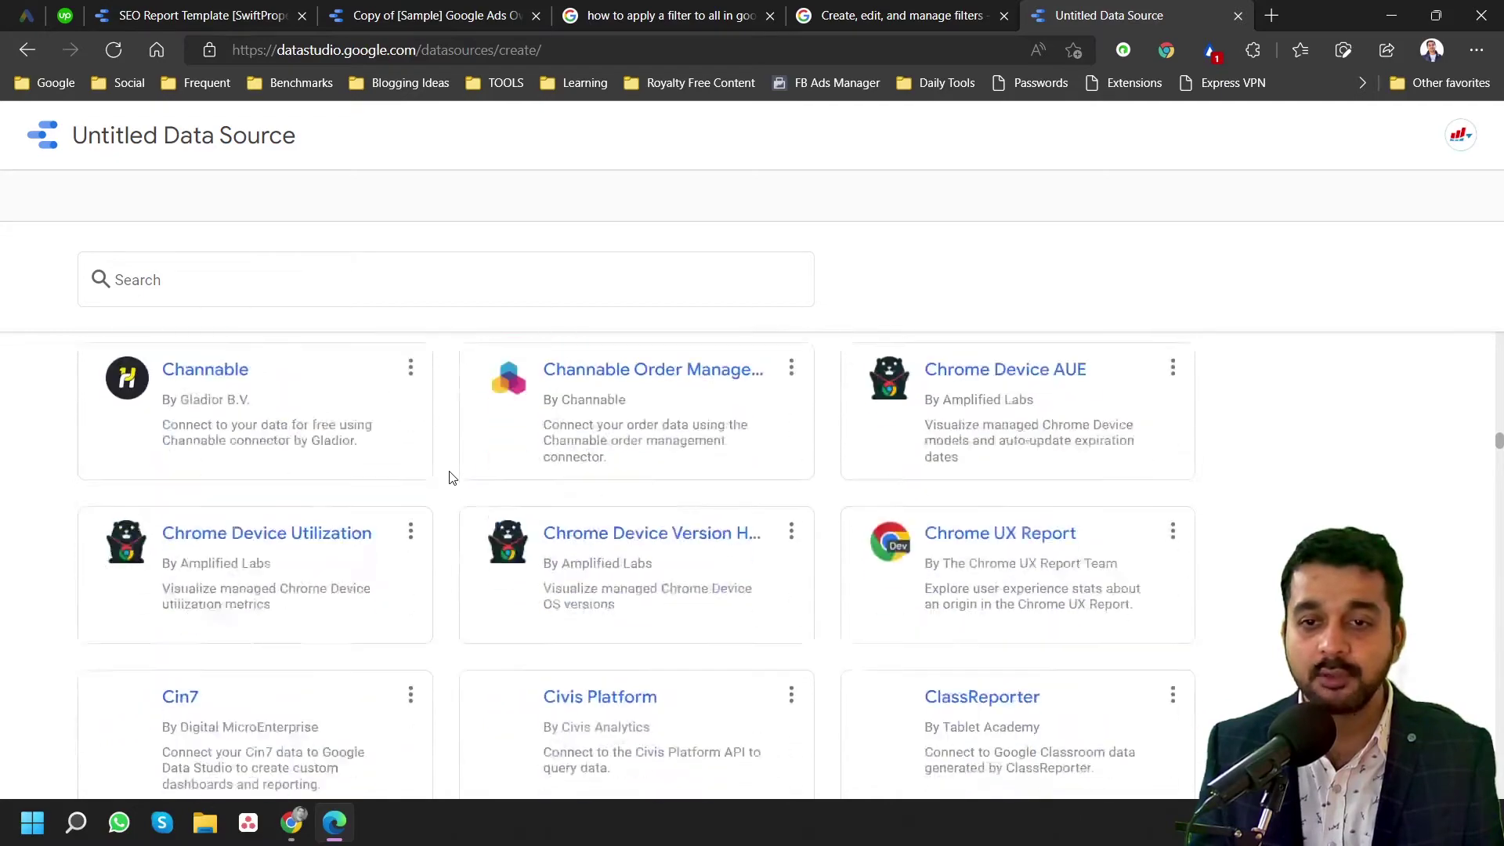
{"action": "scroll", "coordinate": [451, 478], "scroll_direction": "down", "scroll_amount": 20}
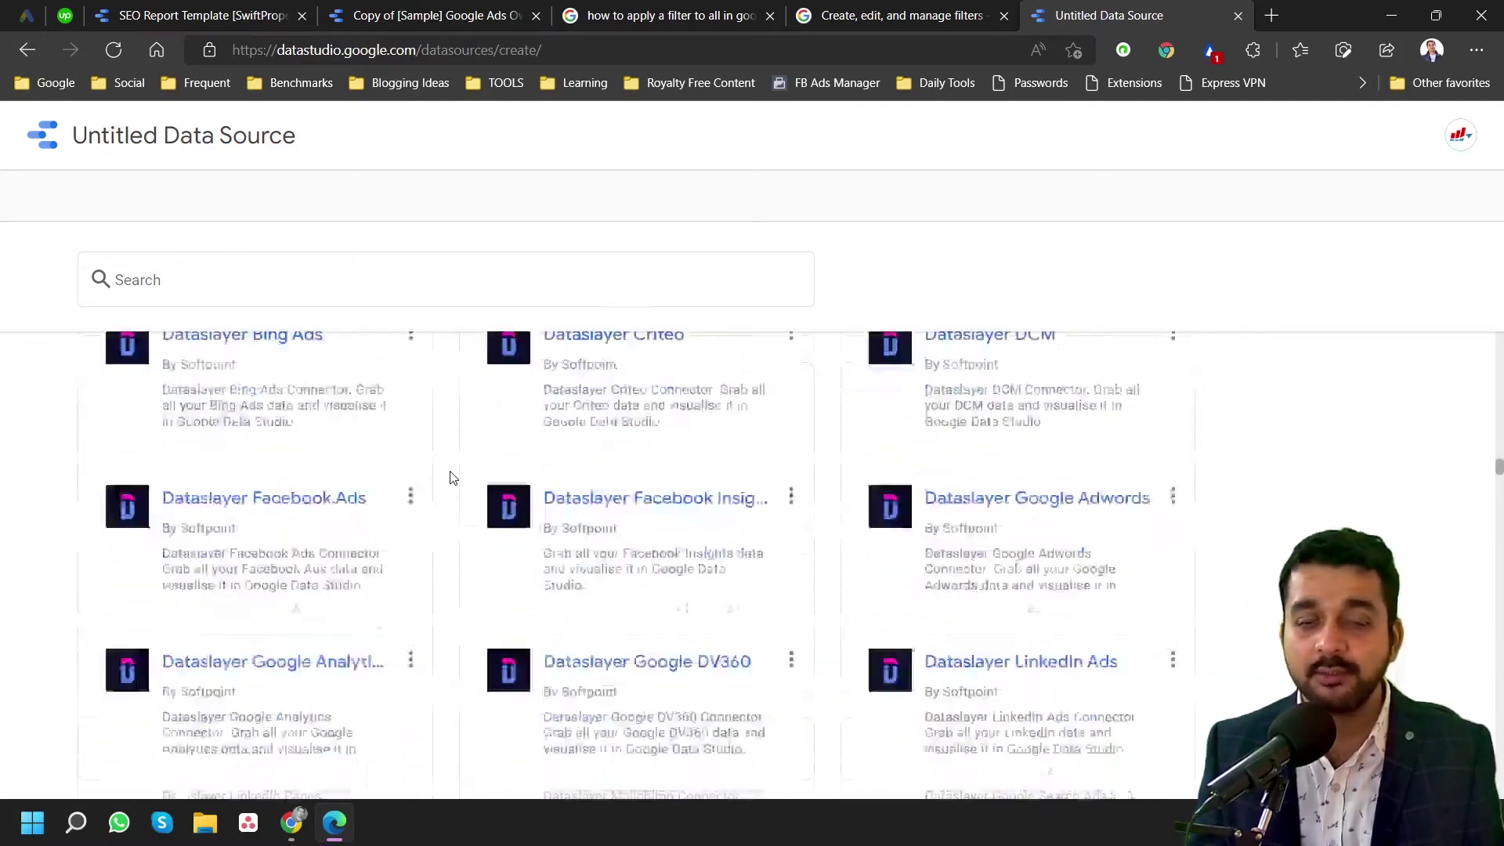
{"action": "scroll", "coordinate": [451, 478], "scroll_direction": "down", "scroll_amount": 4}
{"action": "scroll", "coordinate": [451, 478], "scroll_direction": "down", "scroll_amount": 5}
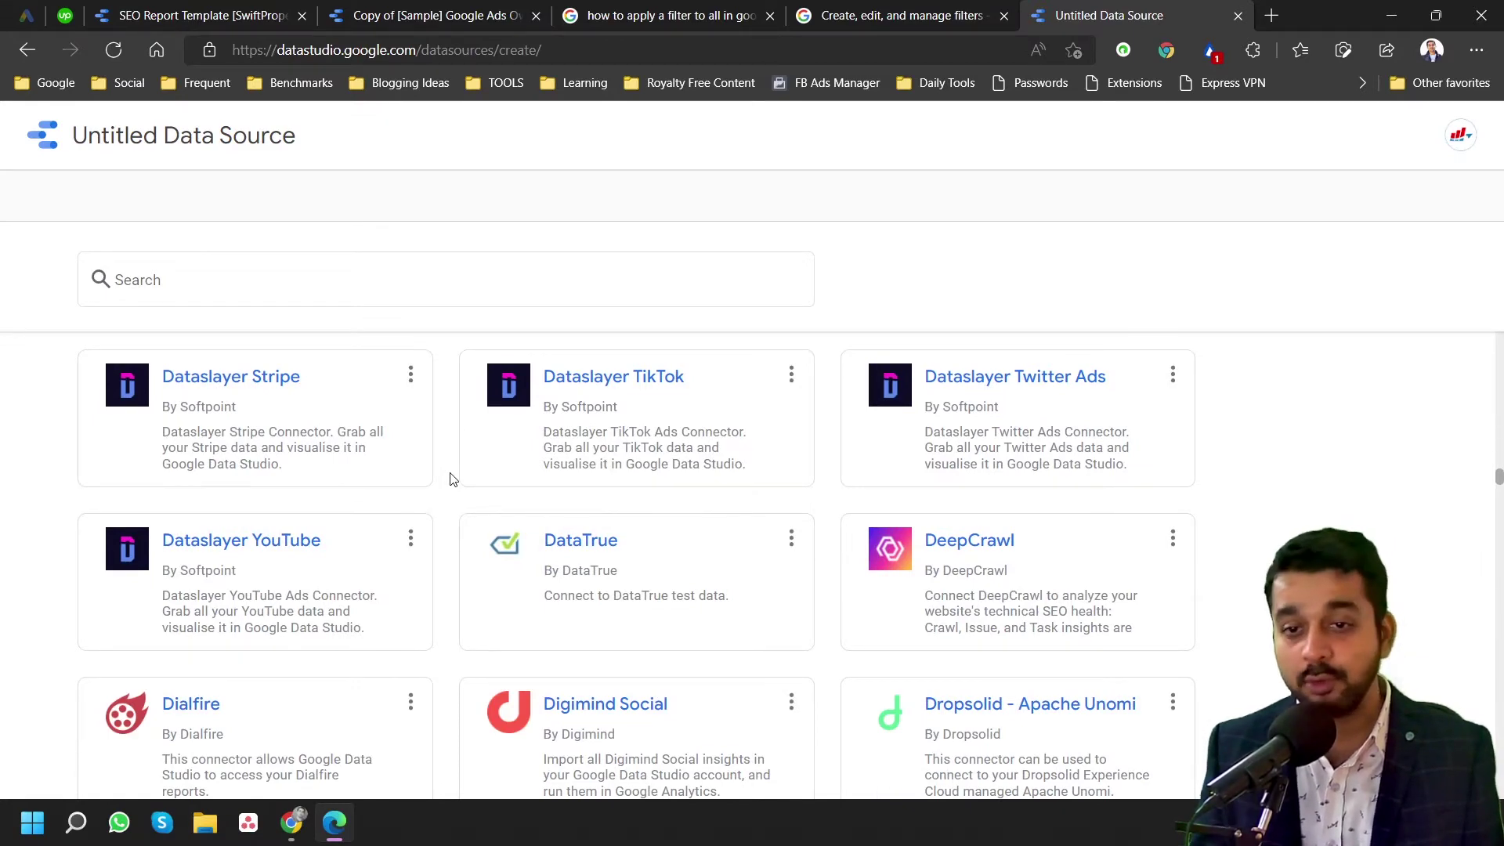
{"action": "scroll", "coordinate": [452, 477], "scroll_direction": "up", "scroll_amount": 9}
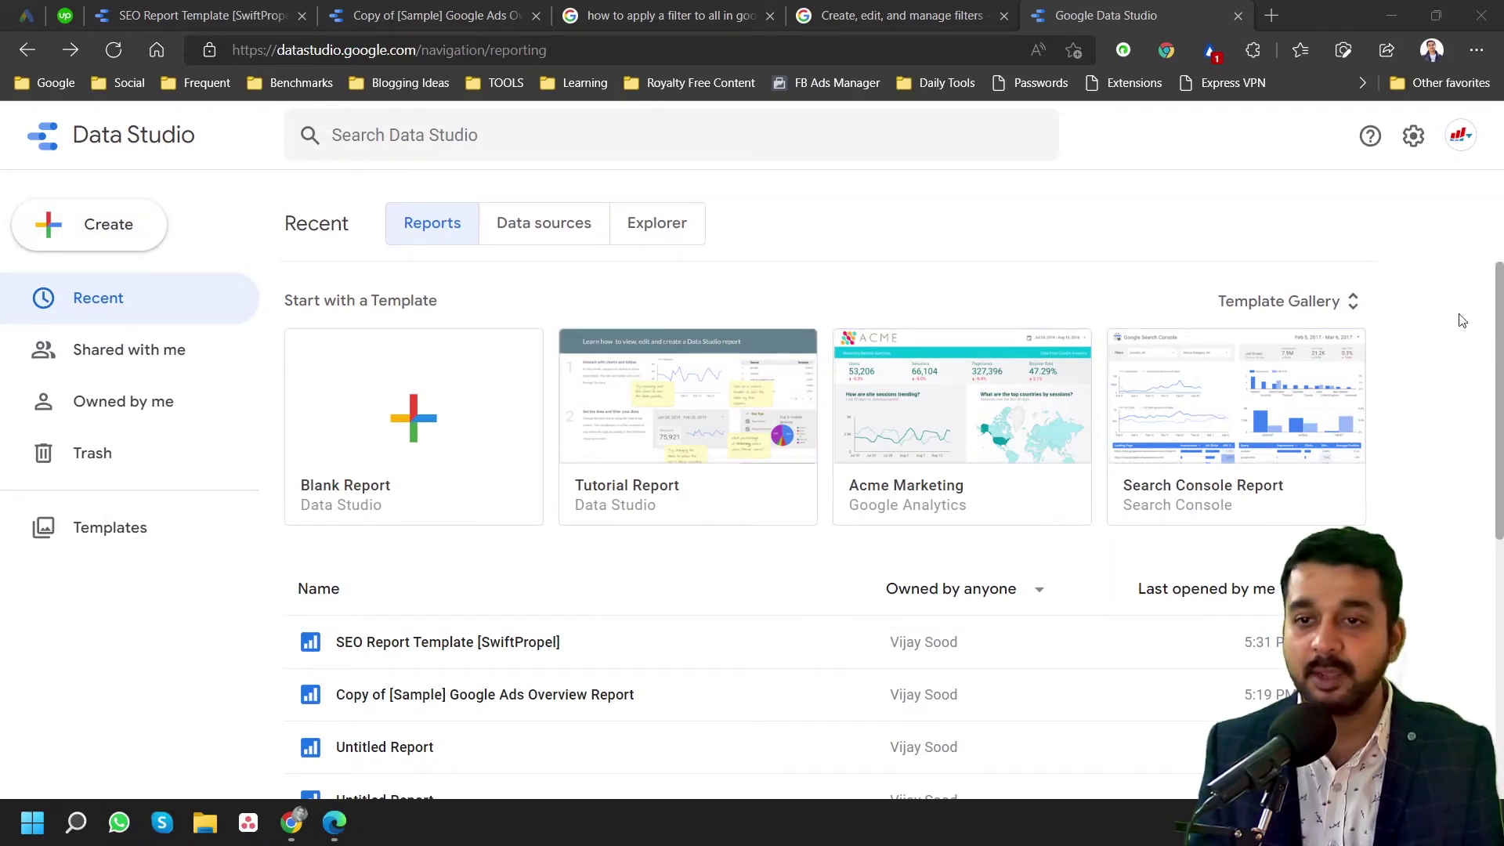
- Open the Template Gallery and review its template categories without choosing one
{"action": "left_click", "coordinate": [1308, 306]}
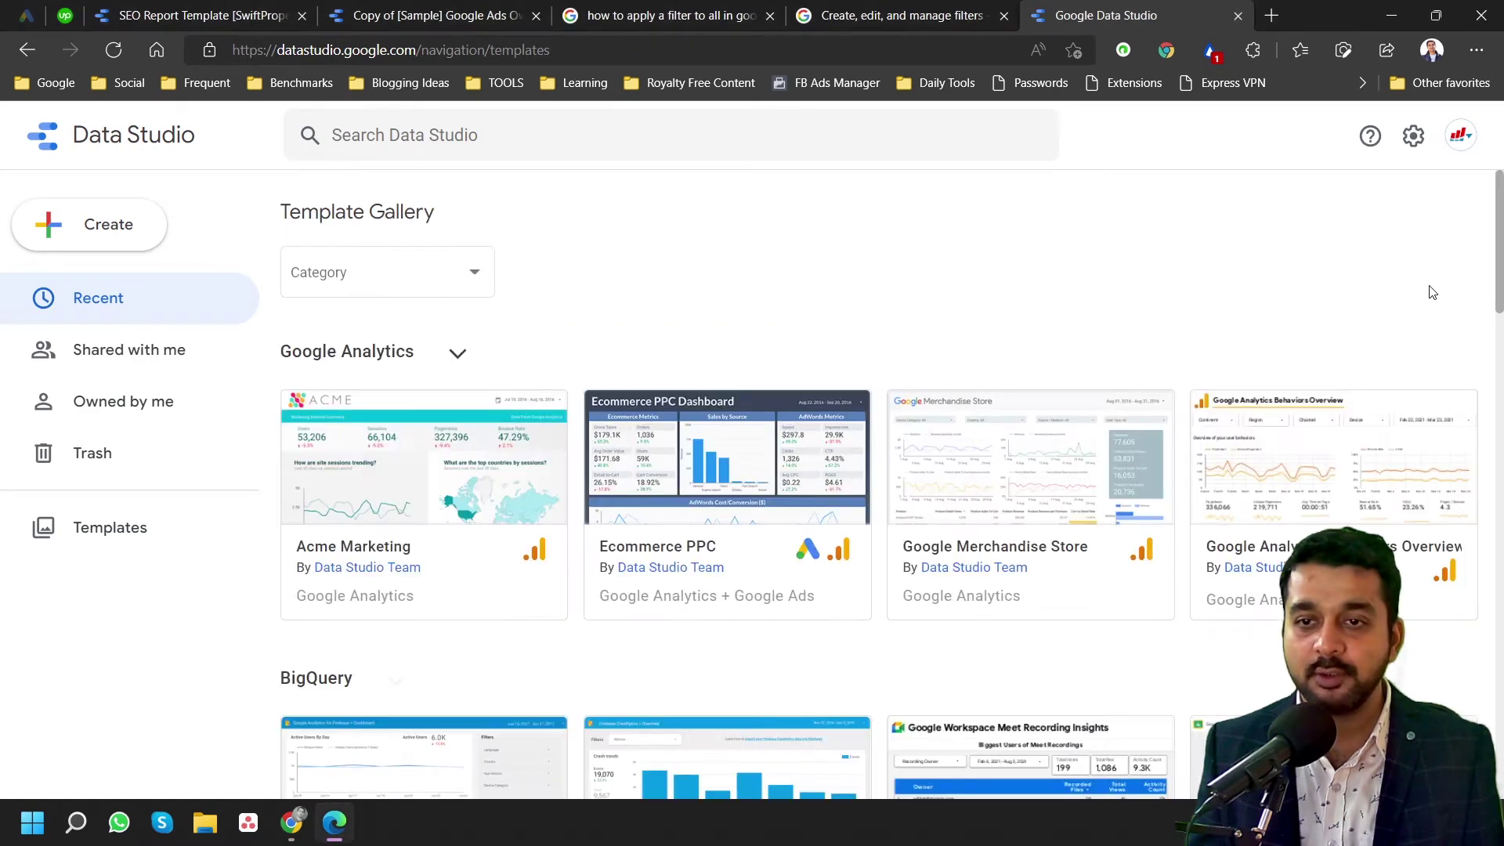
{"action": "left_click", "coordinate": [416, 281]}
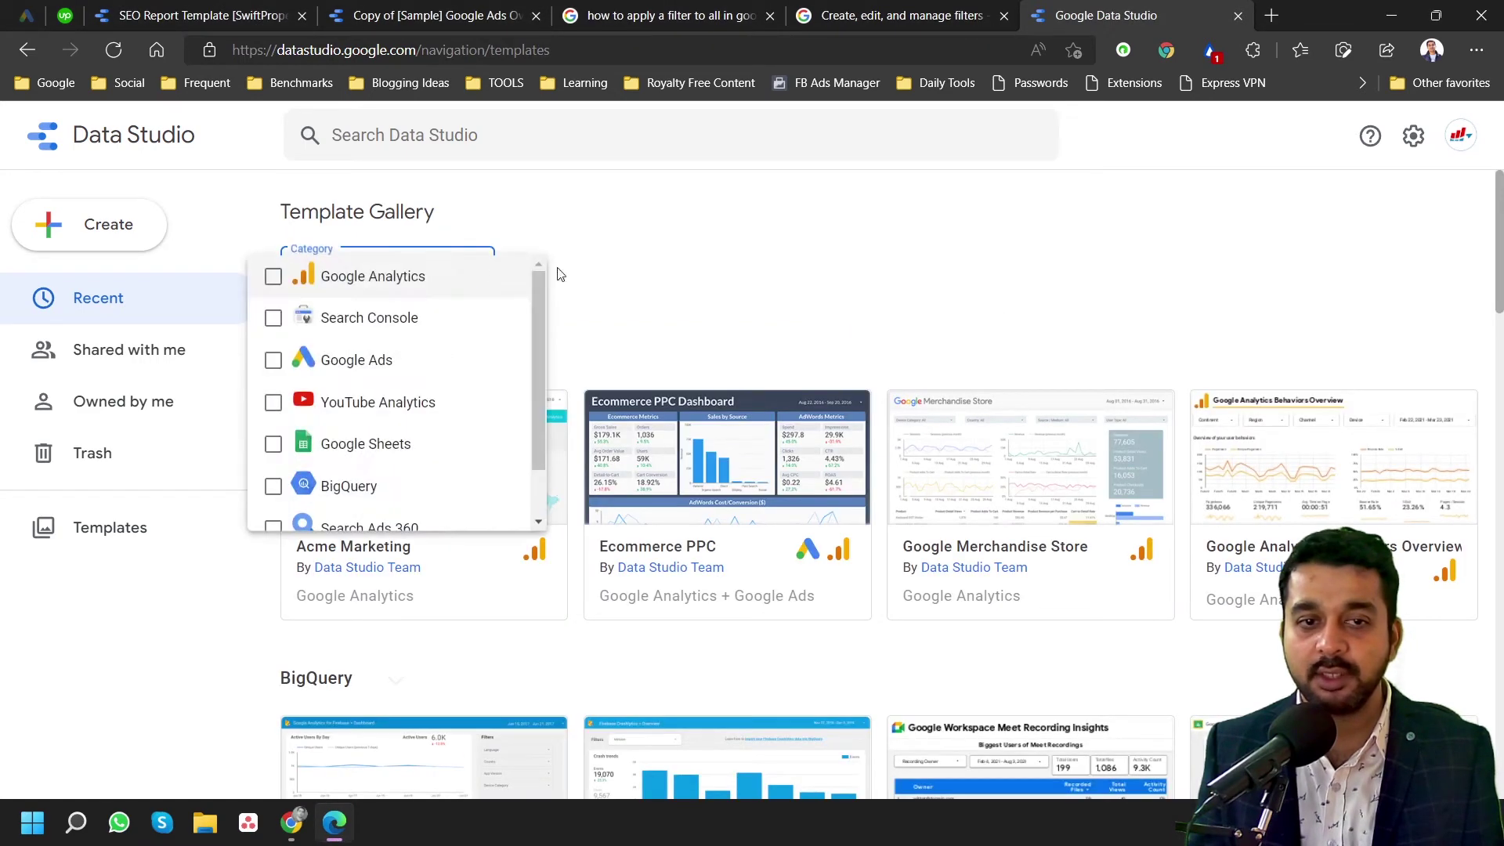
{"action": "scroll", "coordinate": [384, 391], "scroll_direction": "down", "scroll_amount": 1}
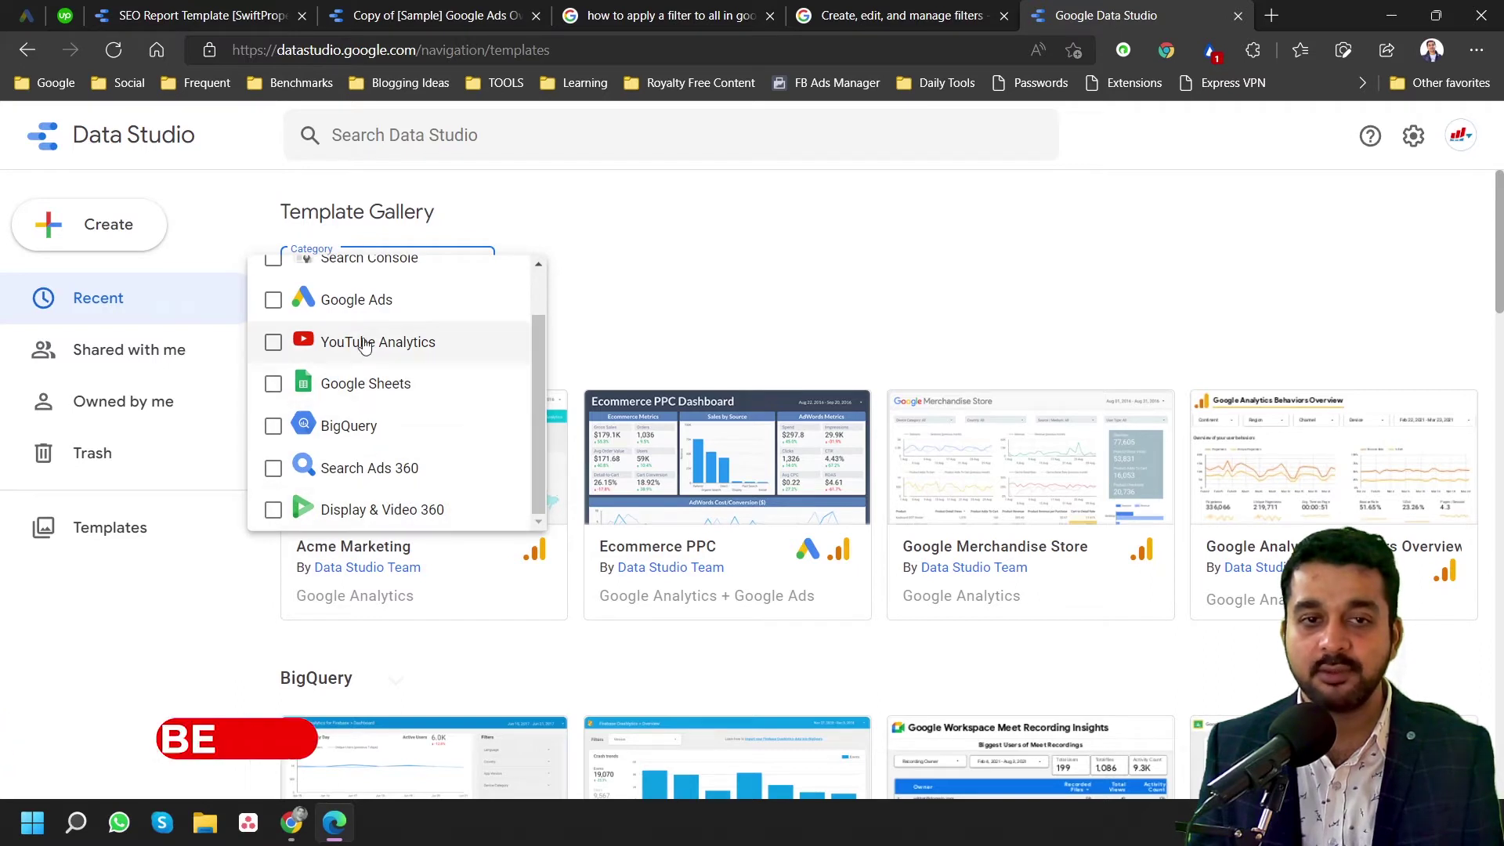
{"action": "scroll", "coordinate": [374, 360], "scroll_direction": "up", "scroll_amount": 1}
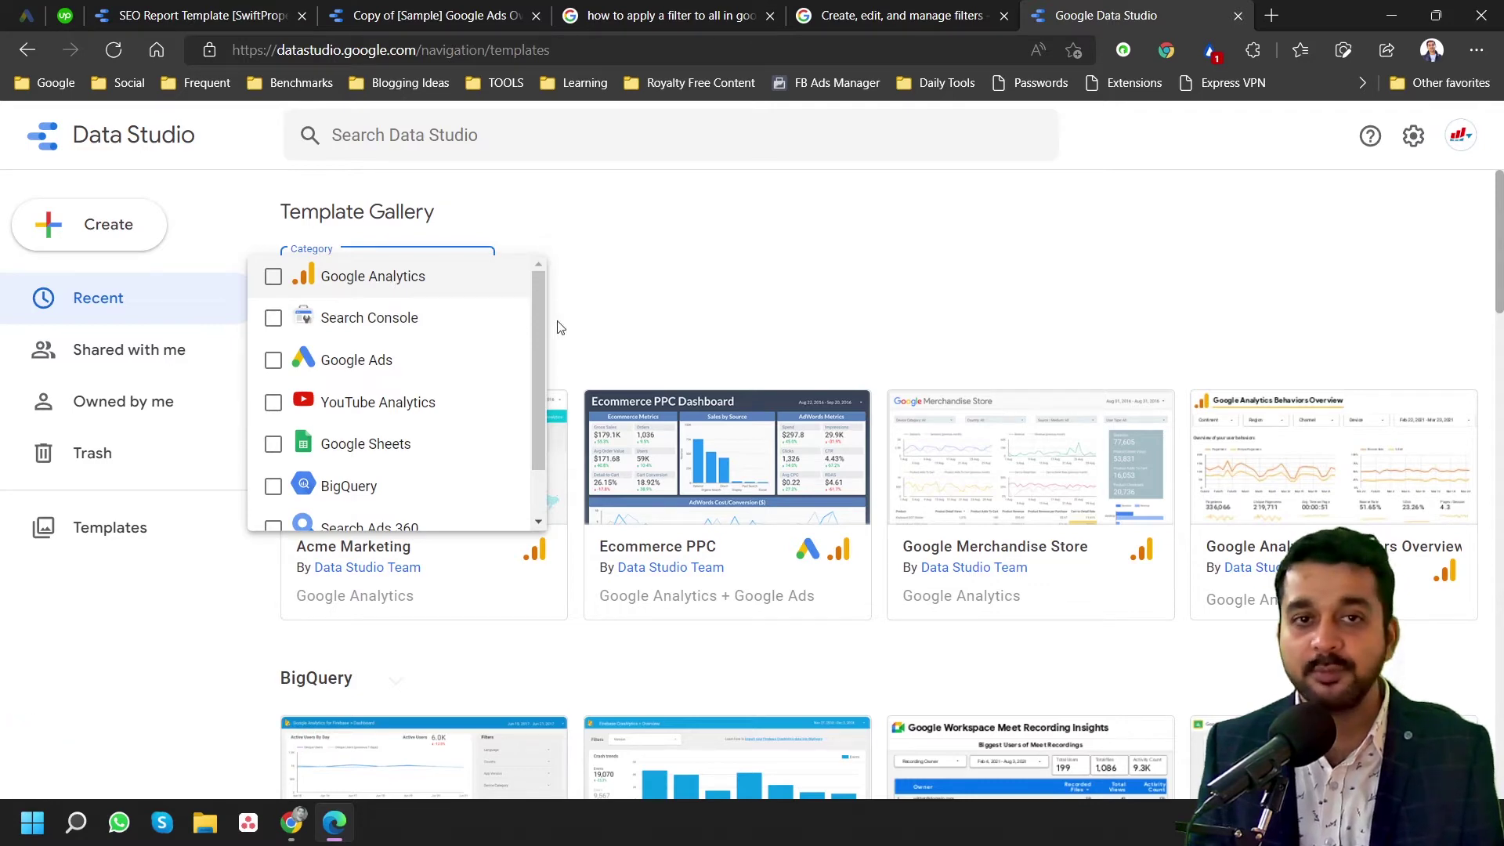
{"action": "left_click", "coordinate": [735, 295]}
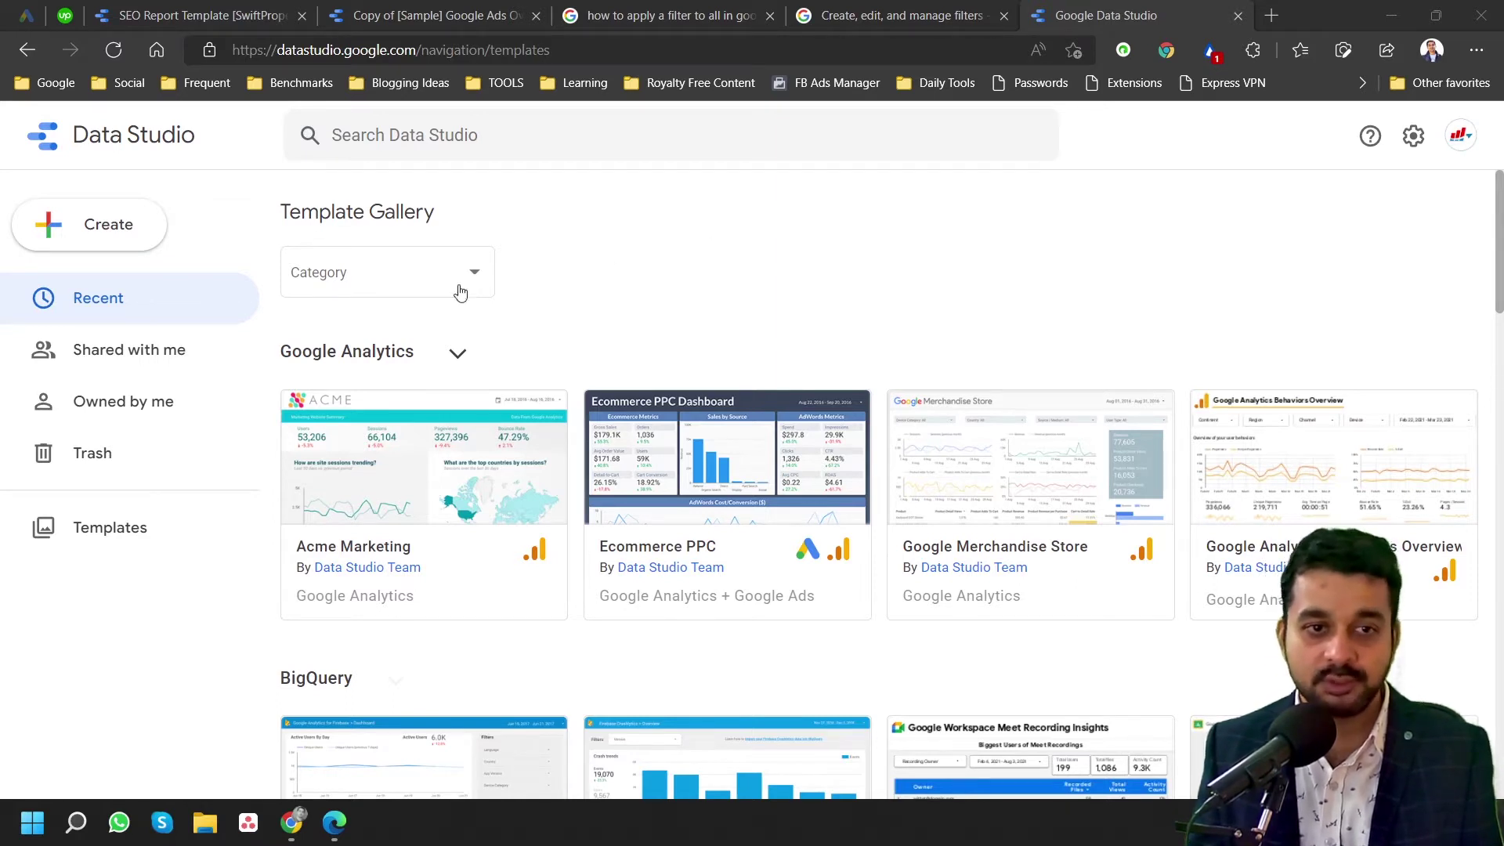
- Create a new report connected to Google Analytics, using the Alberta Women Entrepreneurs account, its Universal Analytics property and the All Web Site Data view
{"action": "left_click", "coordinate": [122, 227]}
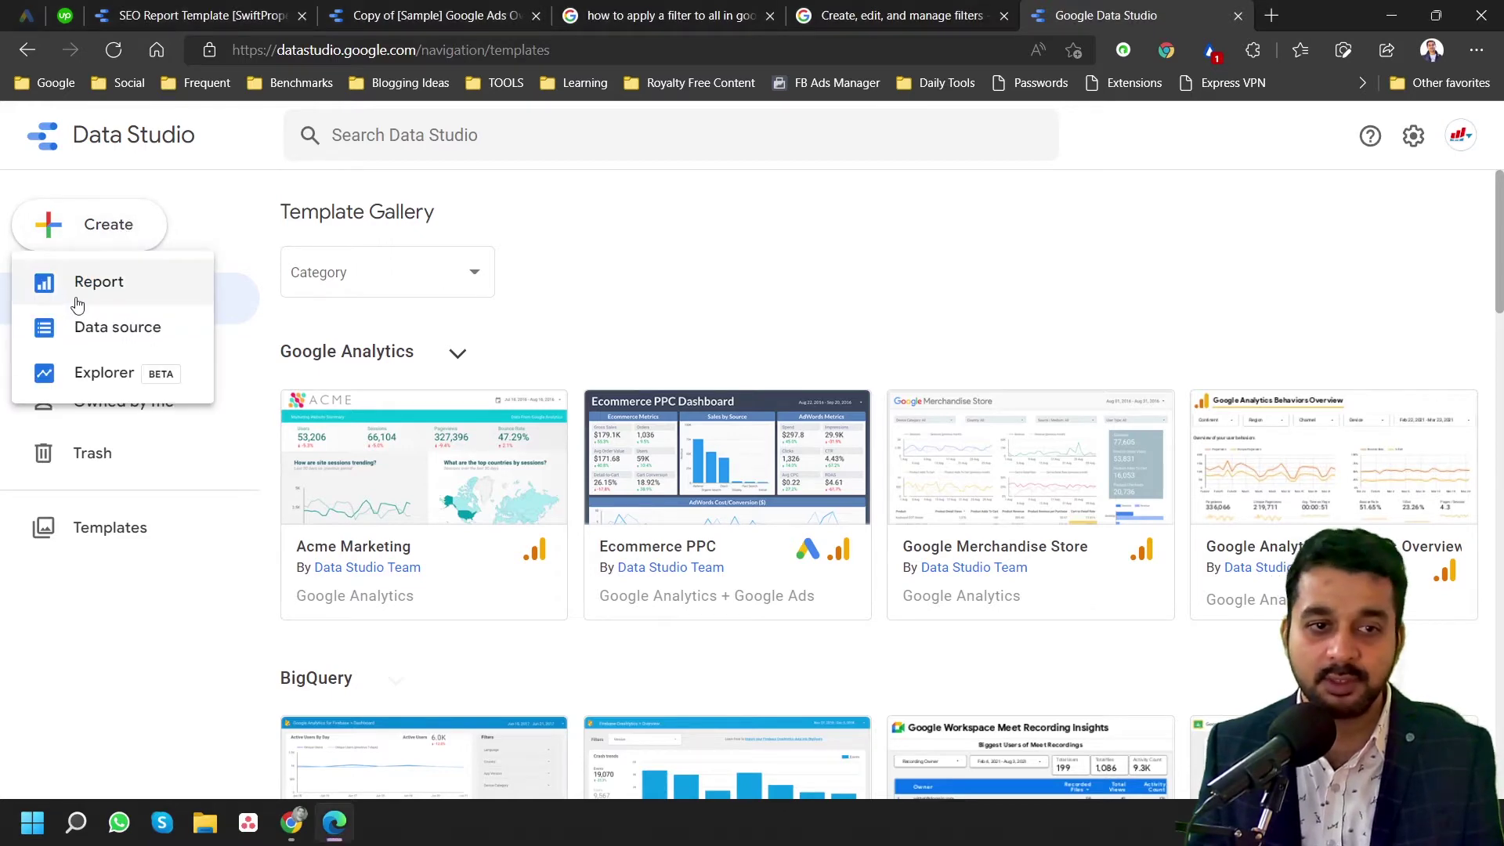
{"action": "left_click", "coordinate": [110, 292]}
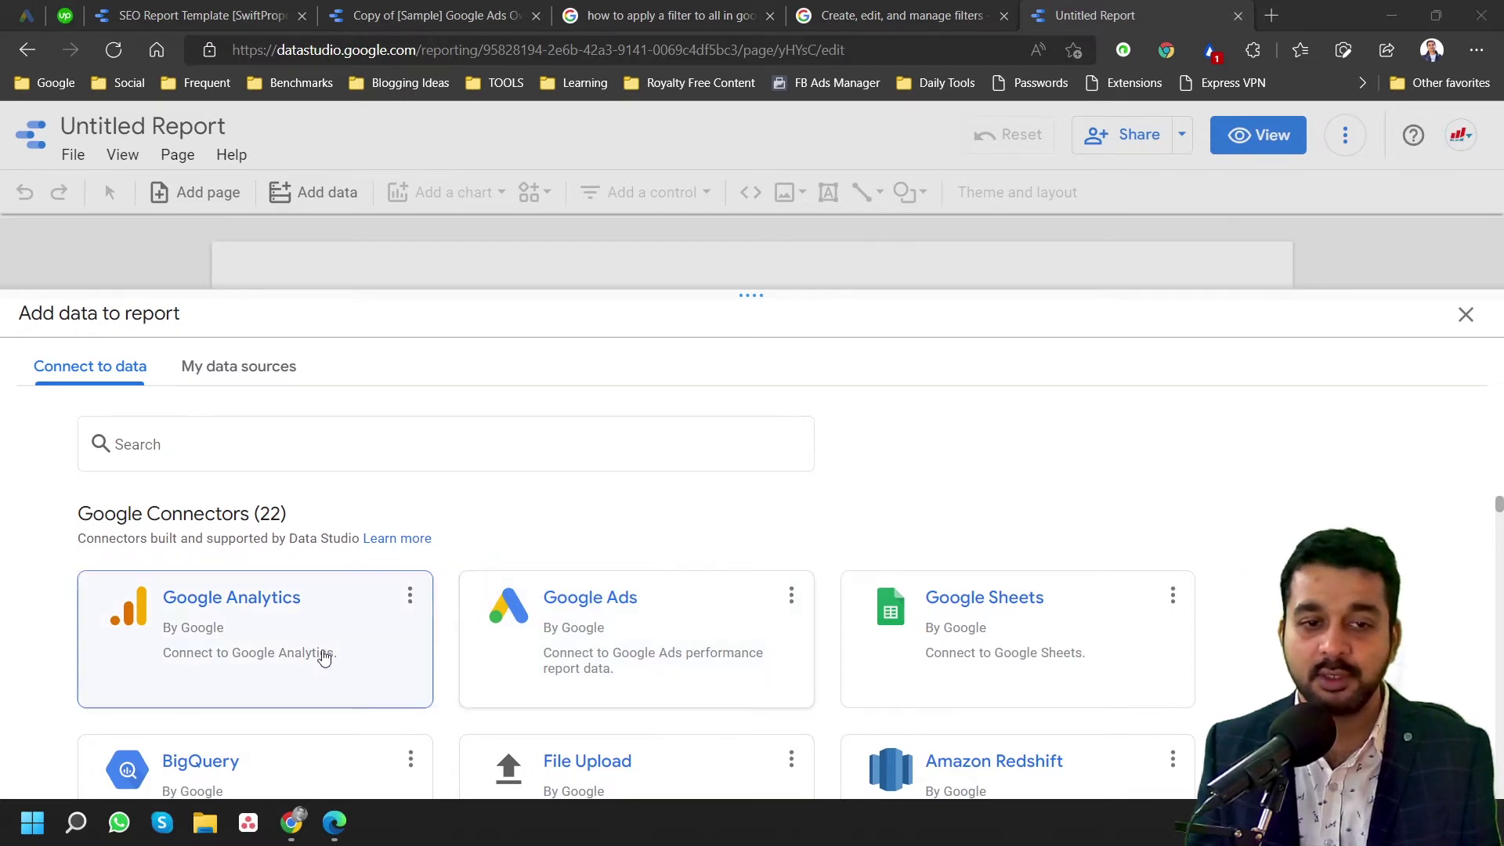
{"action": "left_click", "coordinate": [271, 655]}
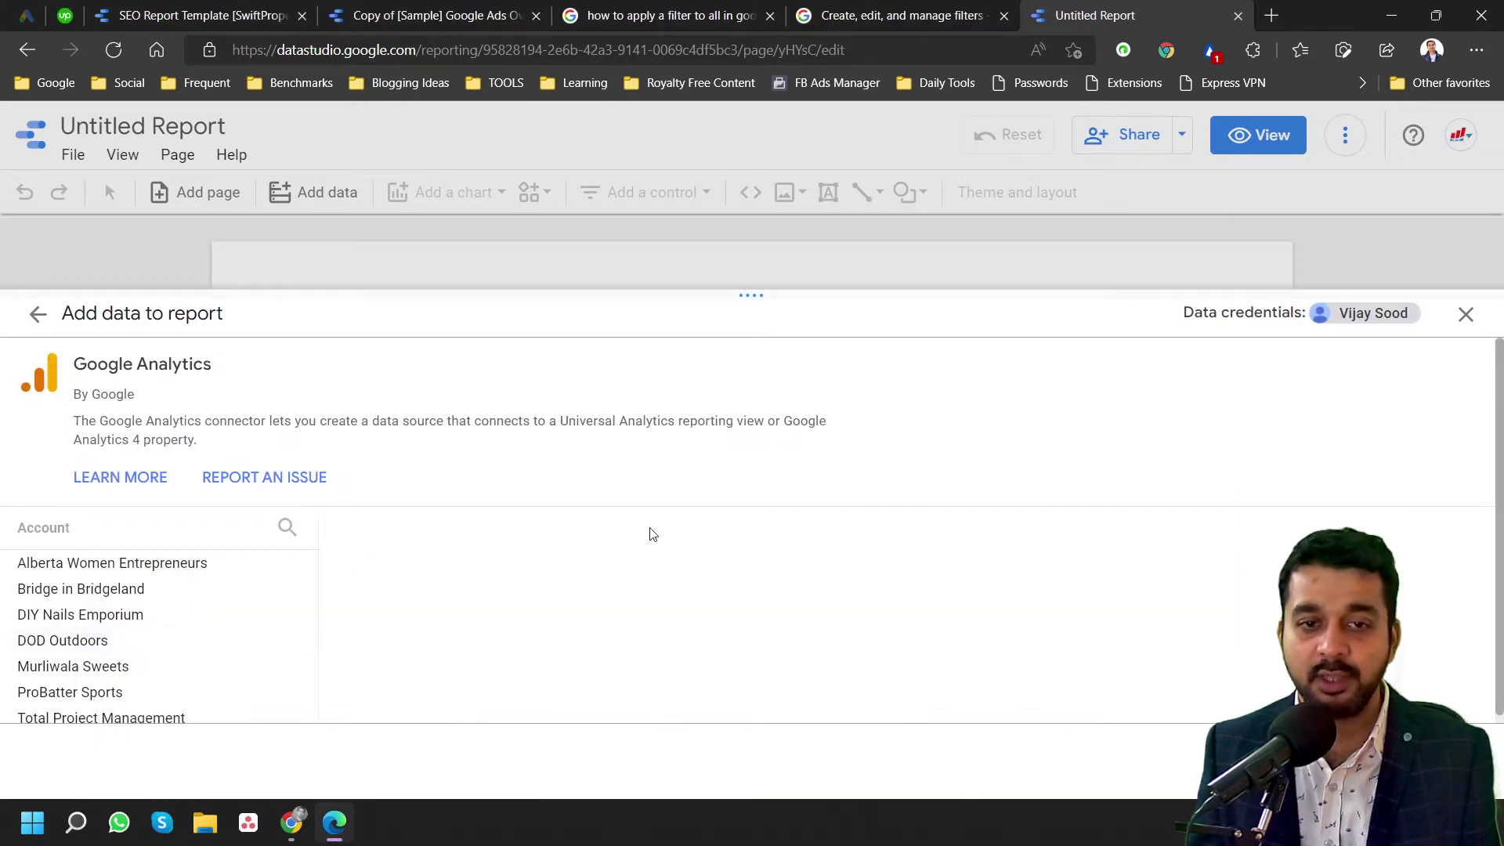
{"action": "left_click", "coordinate": [164, 570]}
{"action": "left_click", "coordinate": [458, 574]}
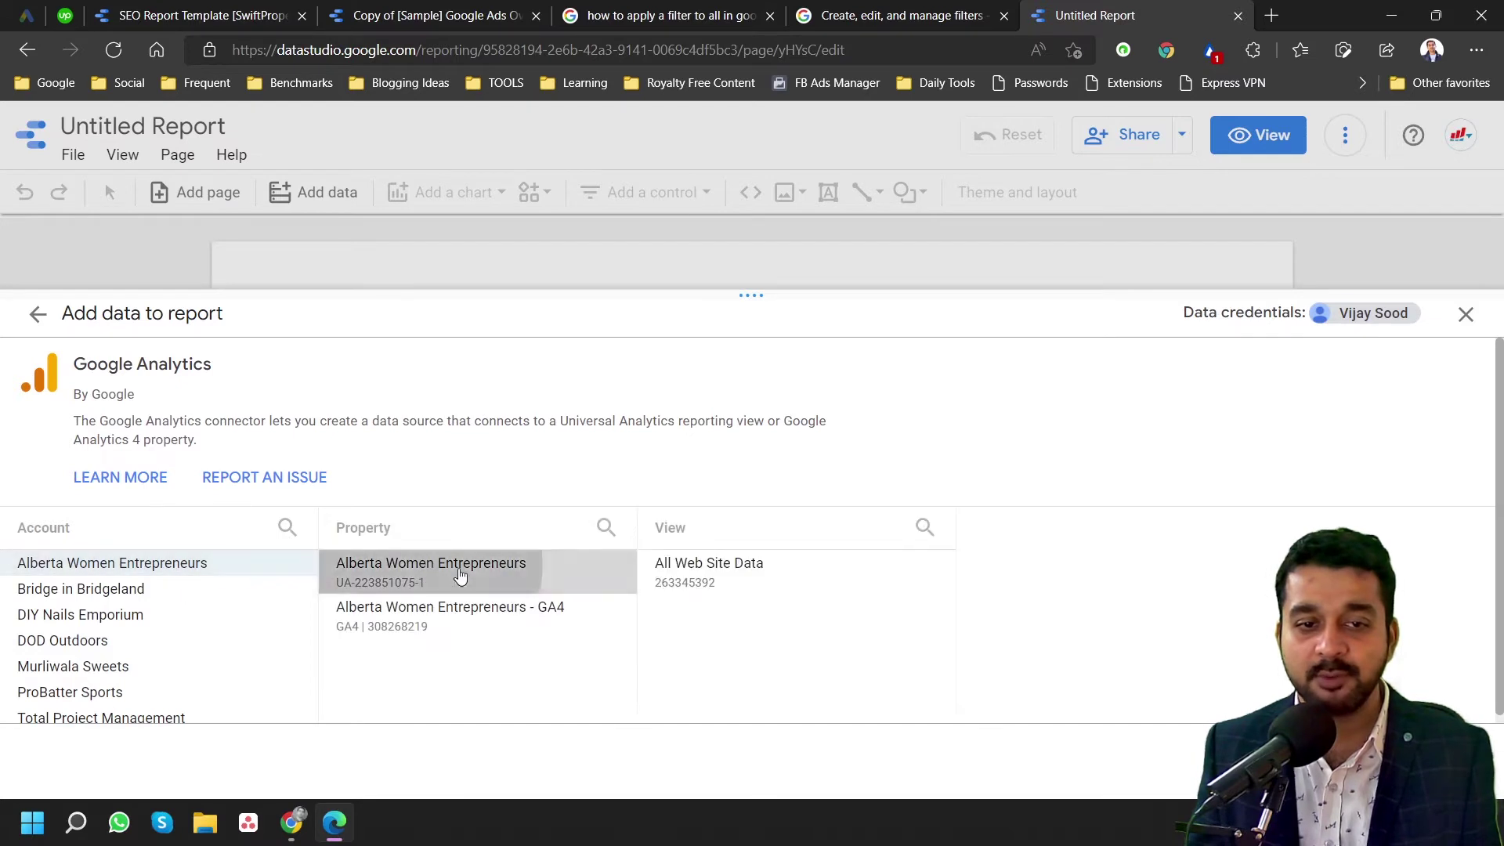
{"action": "left_click", "coordinate": [736, 576]}
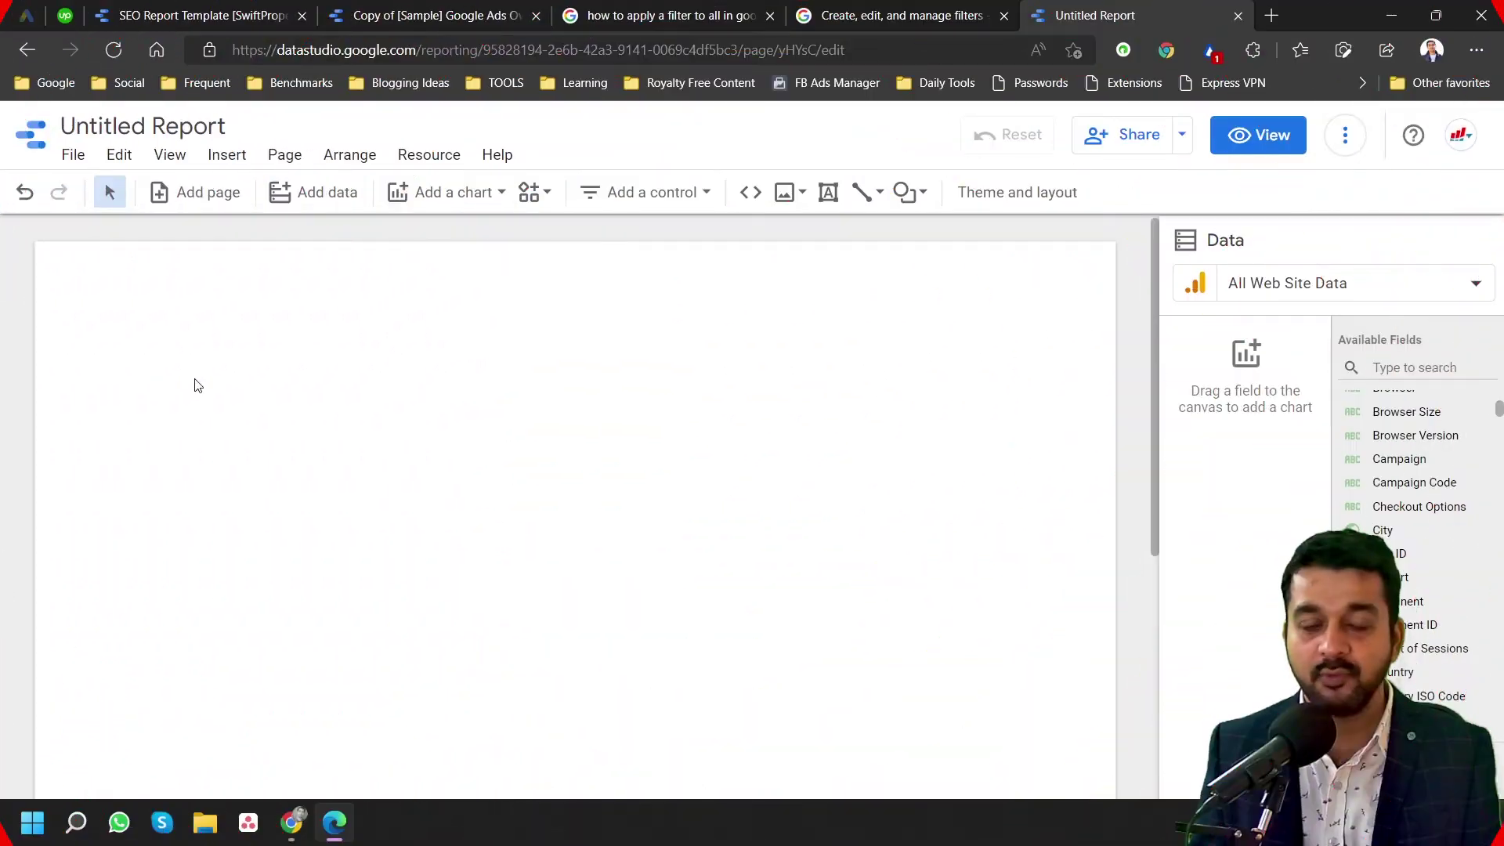
- Add a plain table chart in the upper-left area of the blank report page
{"action": "left_click", "coordinate": [447, 192]}
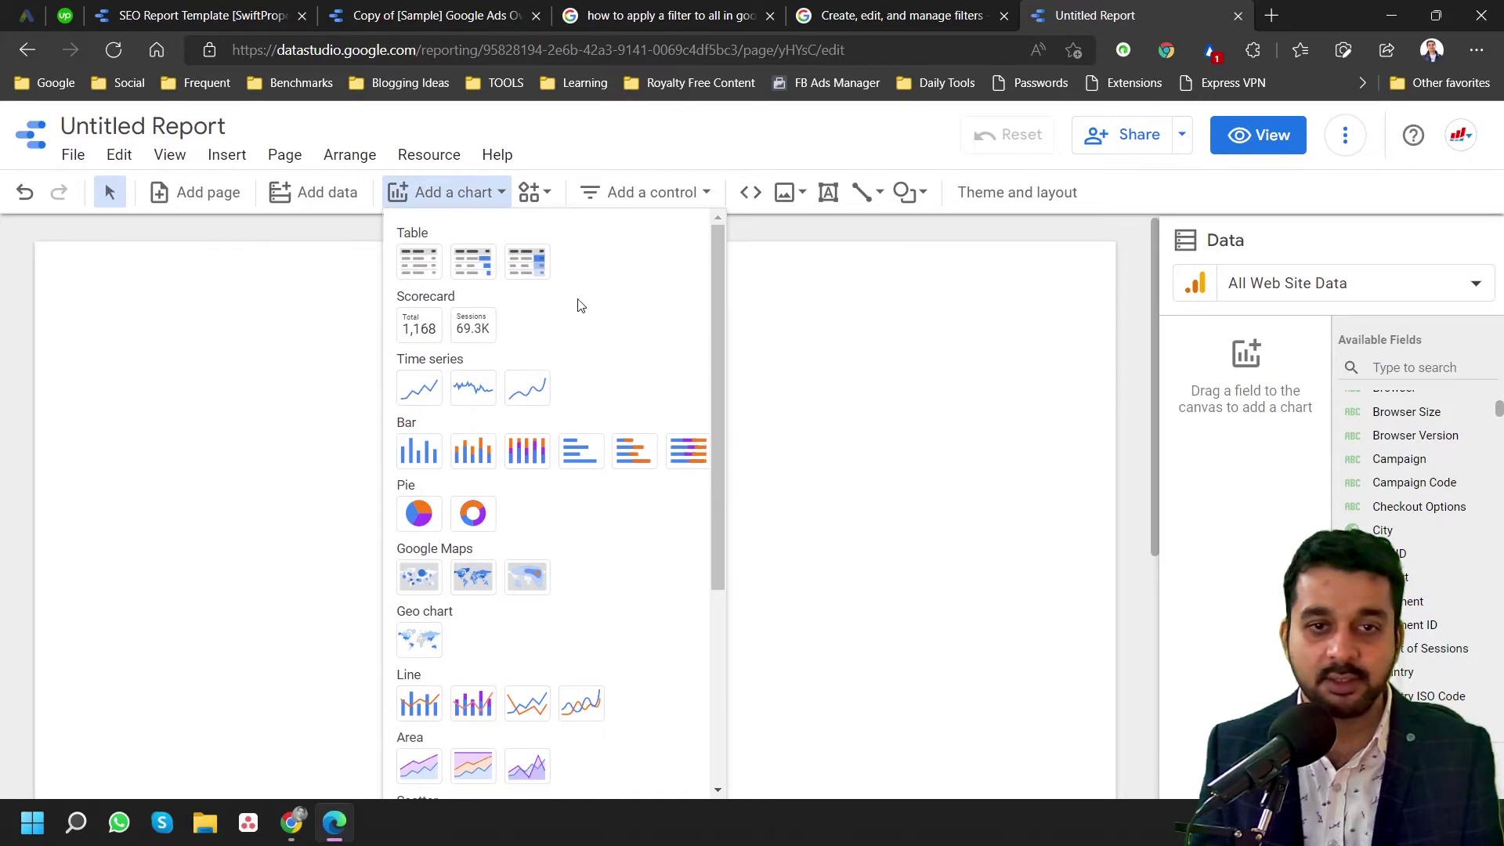
{"action": "left_click", "coordinate": [418, 262]}
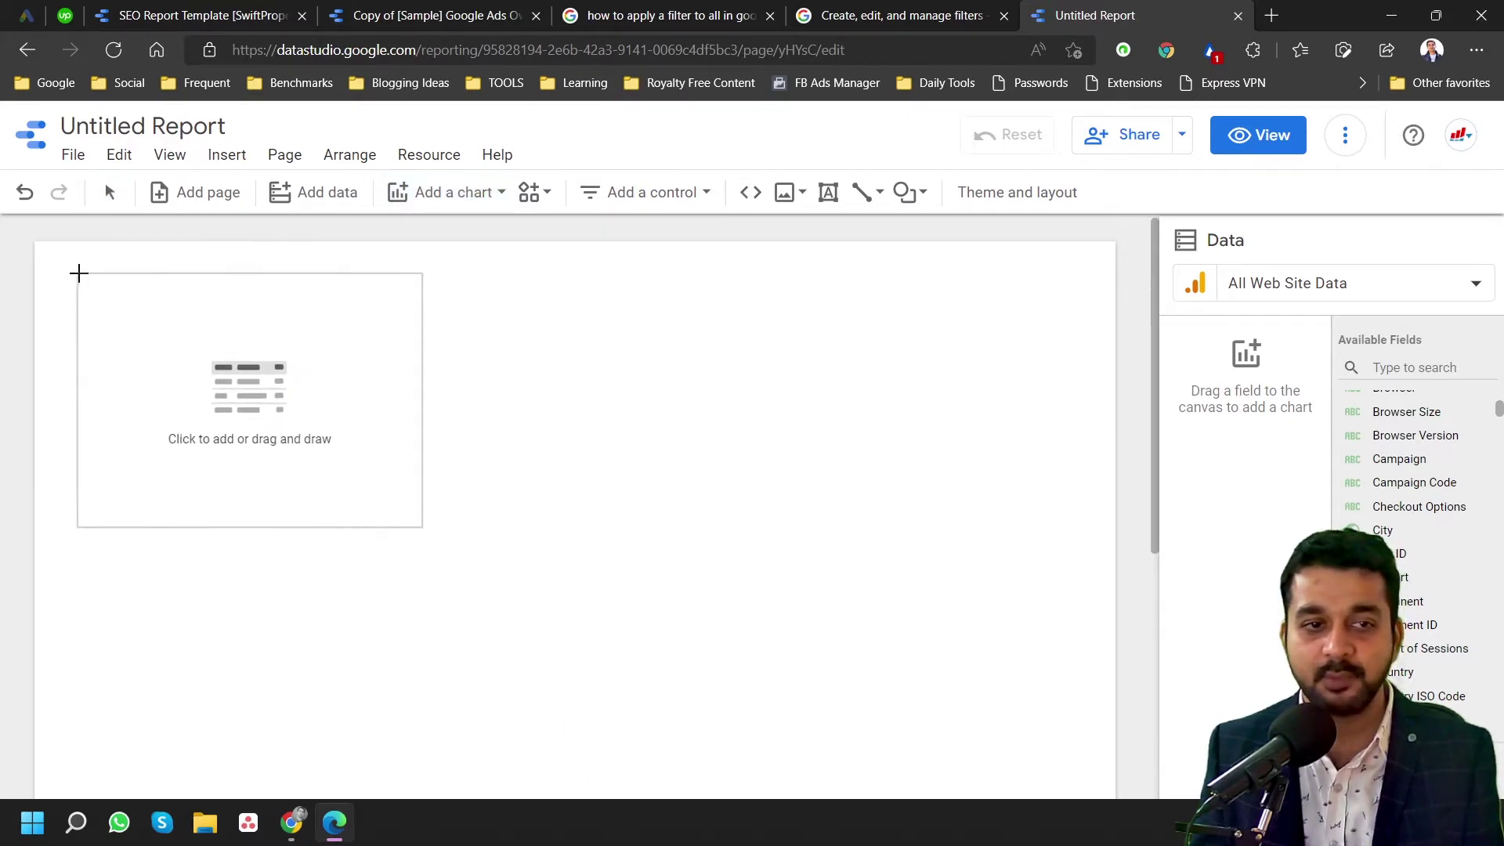
{"action": "left_click_drag", "start_coordinate": [77, 272], "coordinate": [436, 544]}
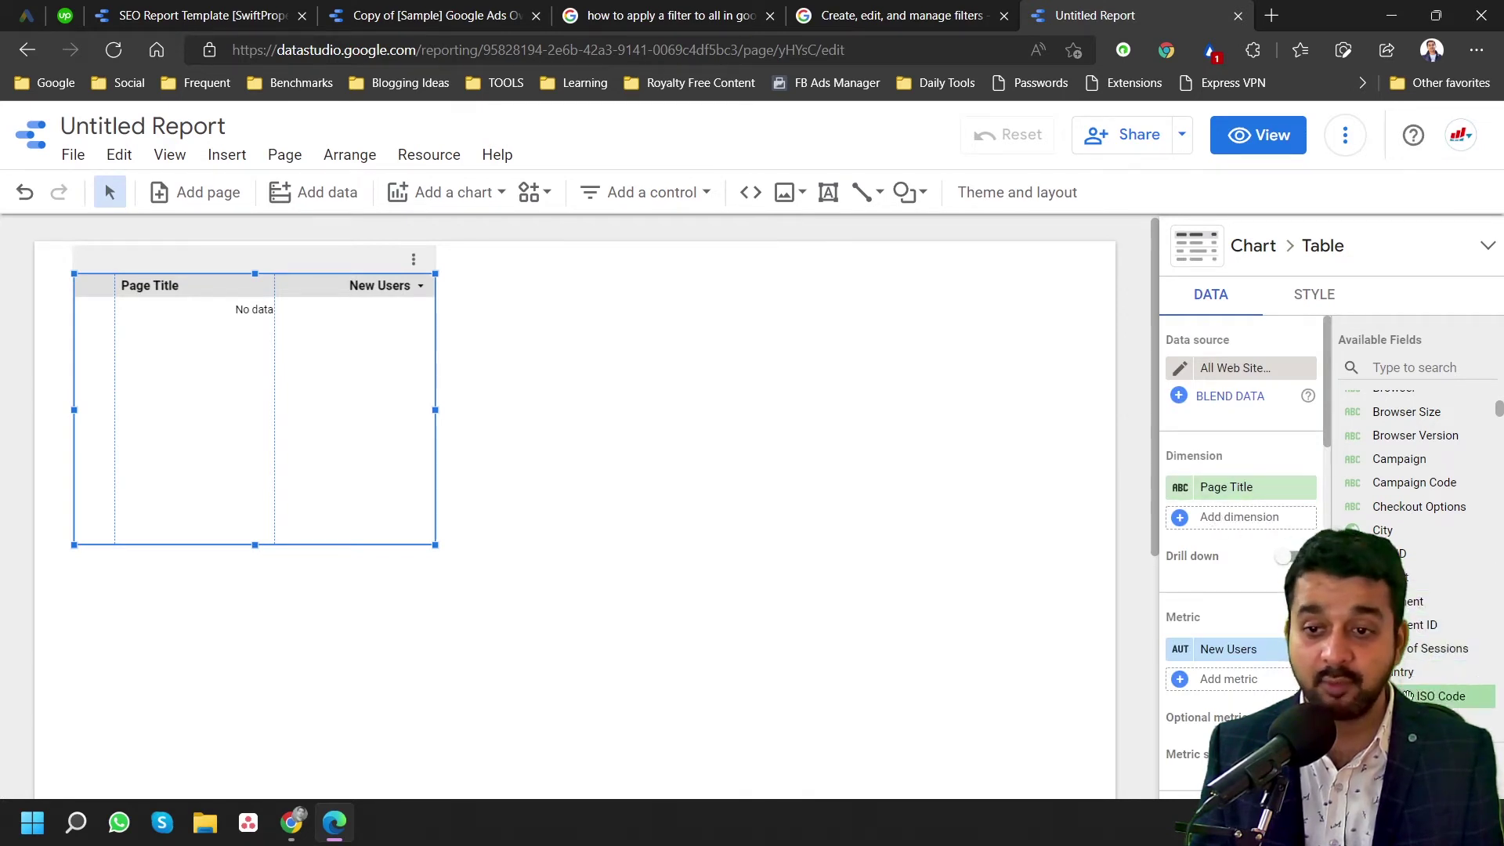
- Replace the table's Page Title dimension with Campaign
{"action": "scroll", "coordinate": [1391, 520], "scroll_direction": "up", "scroll_amount": 2}
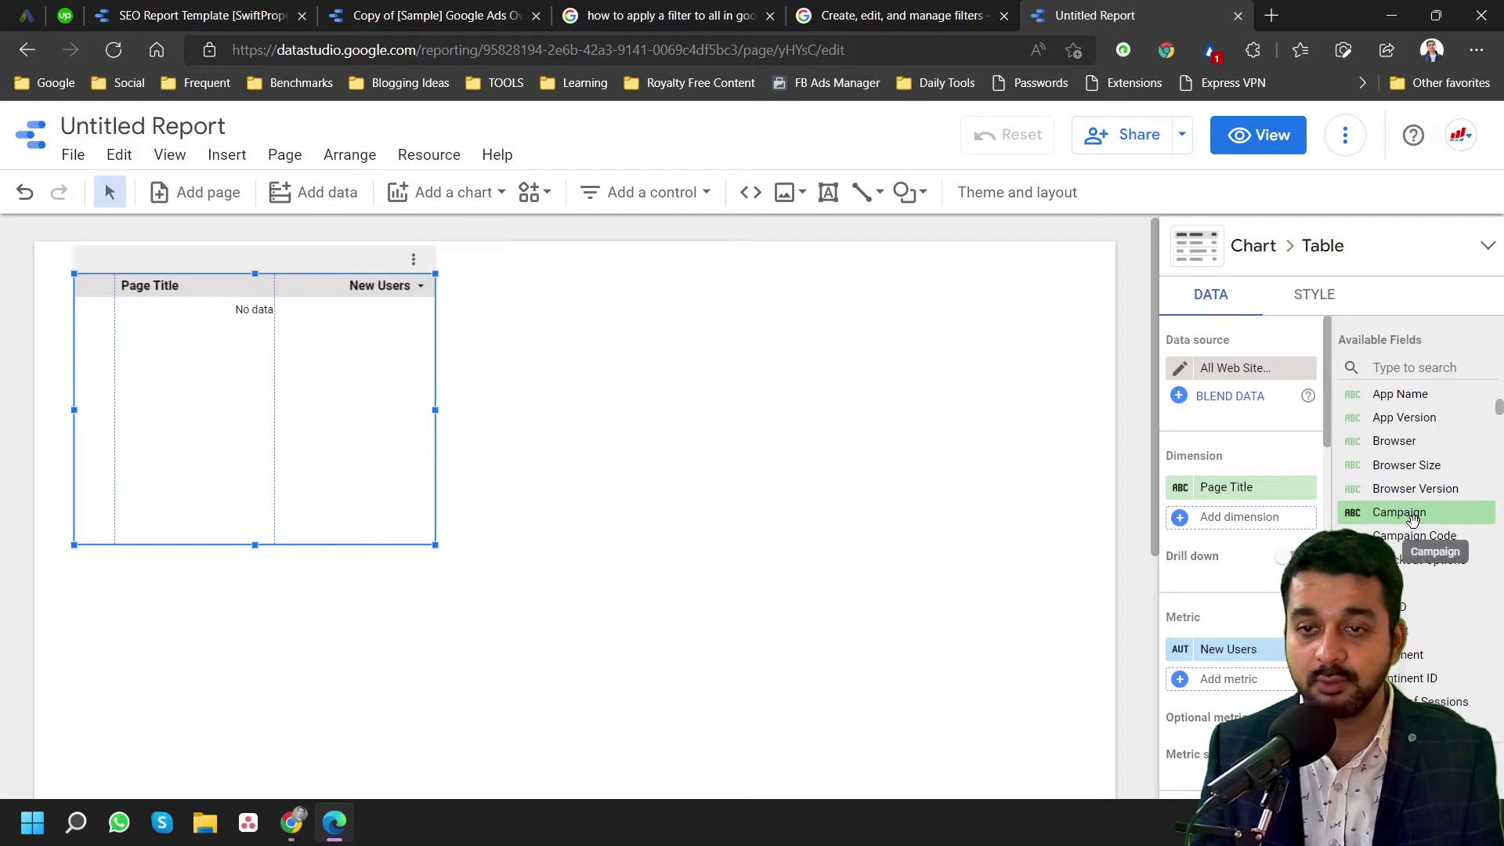
{"action": "left_click_drag", "start_coordinate": [1413, 520], "coordinate": [1248, 525]}
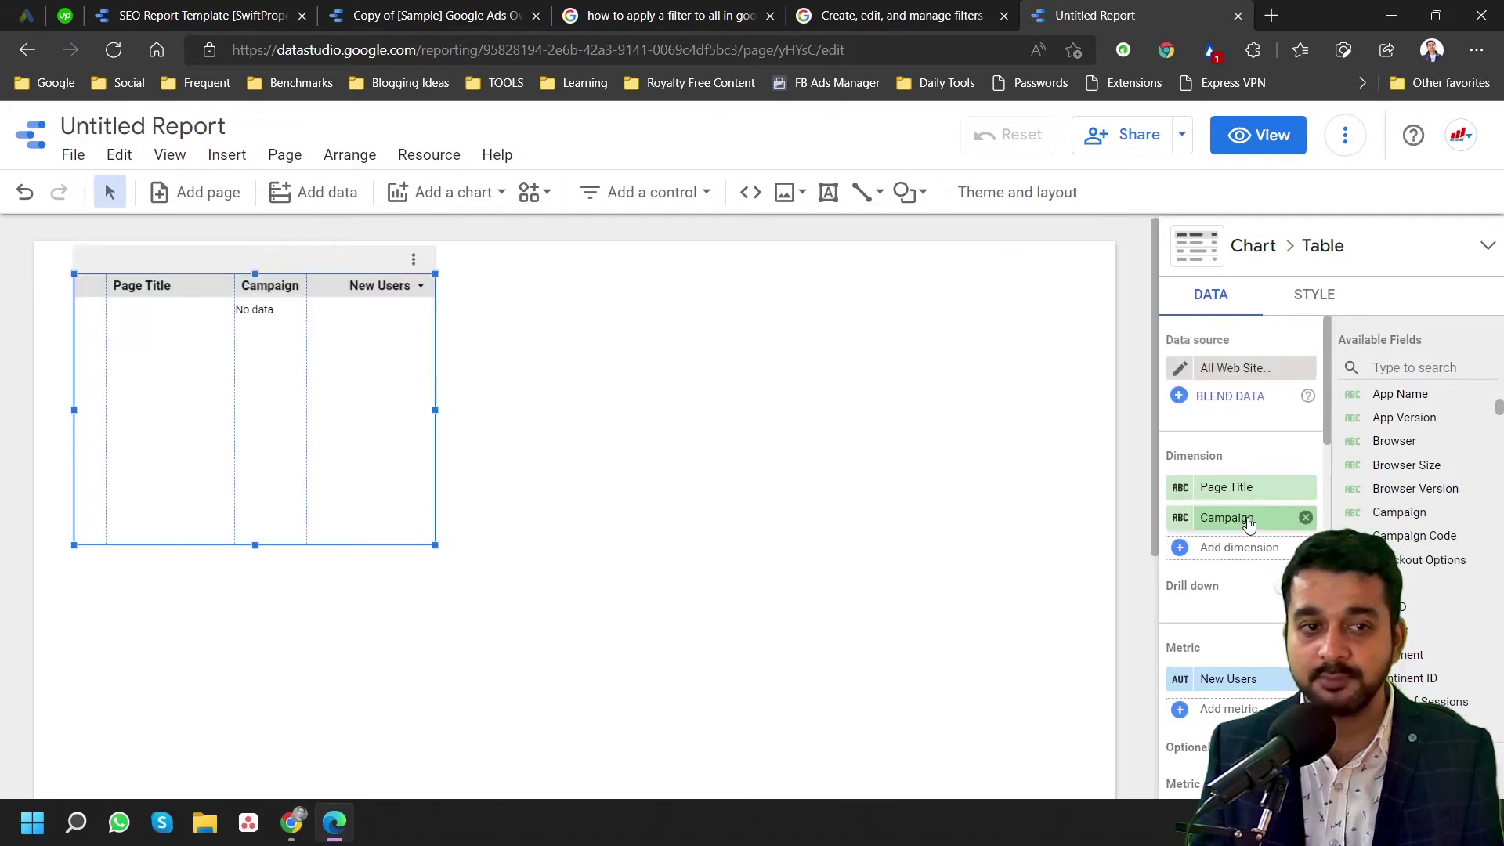
{"action": "left_click", "coordinate": [1305, 488]}
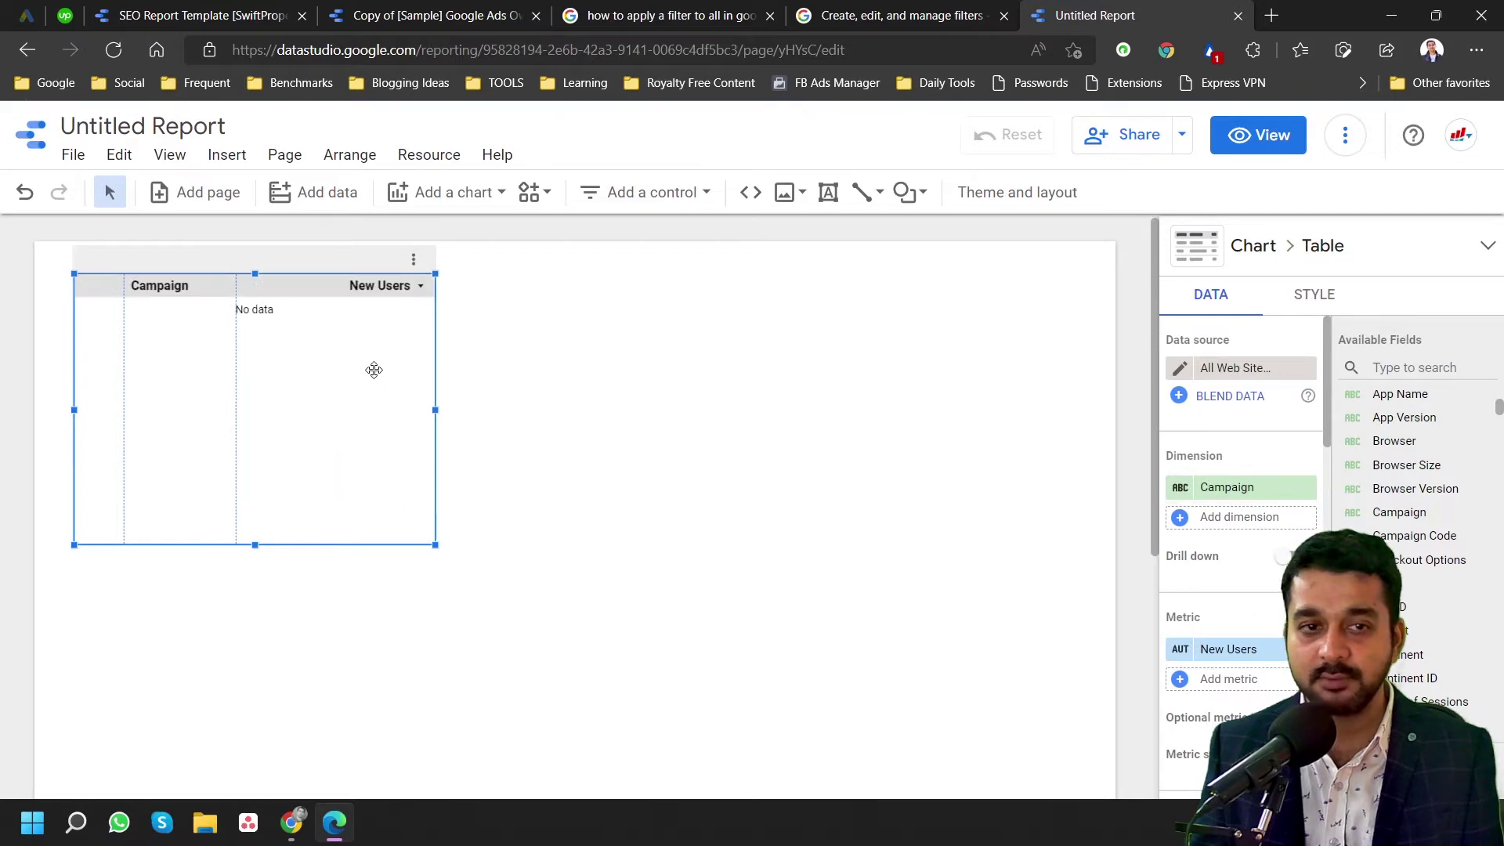
- Refresh the report's data
{"action": "left_click", "coordinate": [1345, 135]}
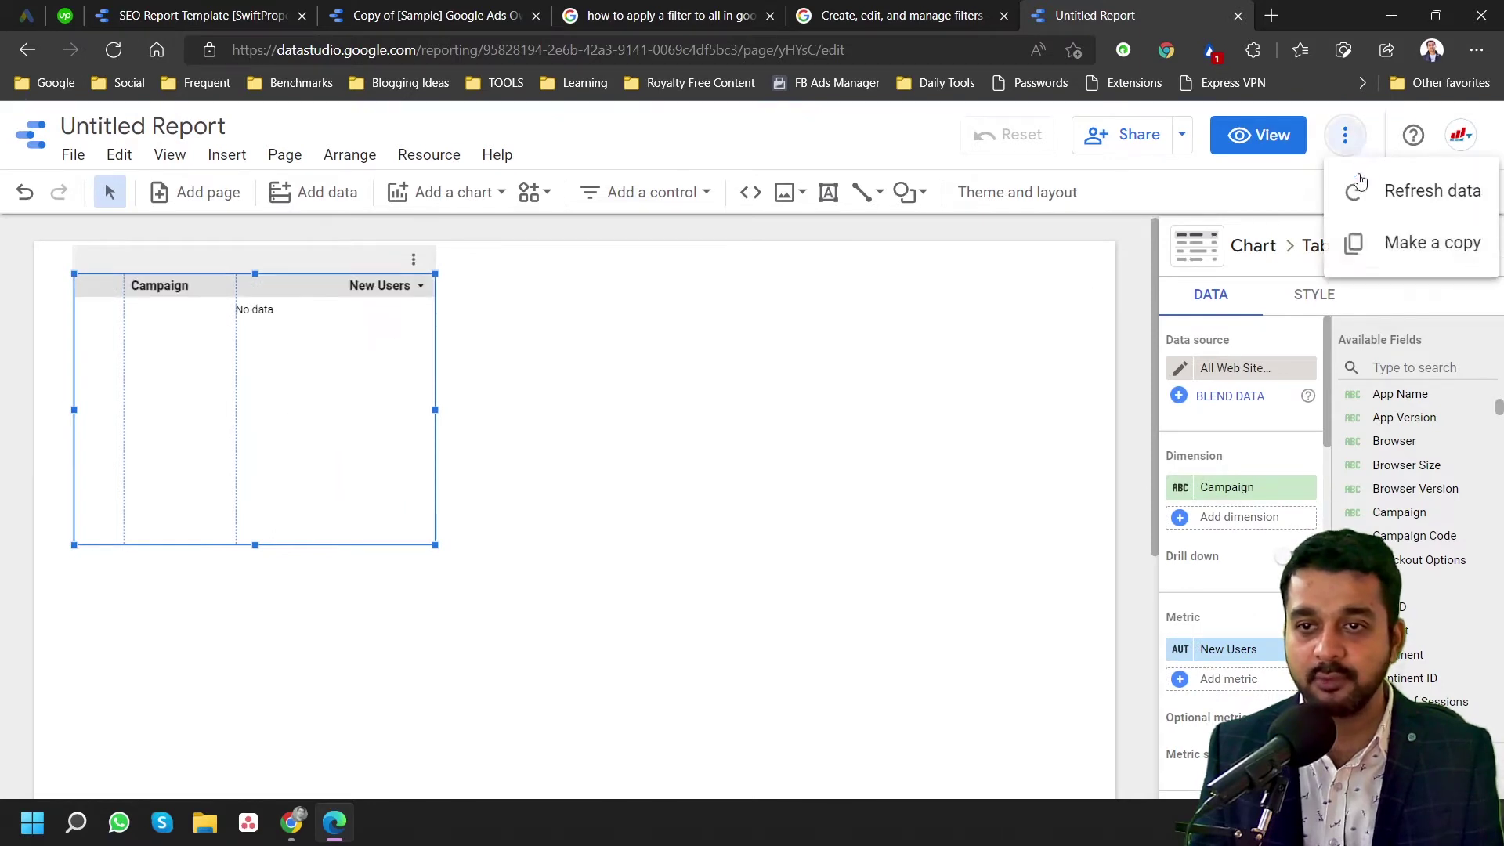
{"action": "left_click", "coordinate": [1420, 206]}
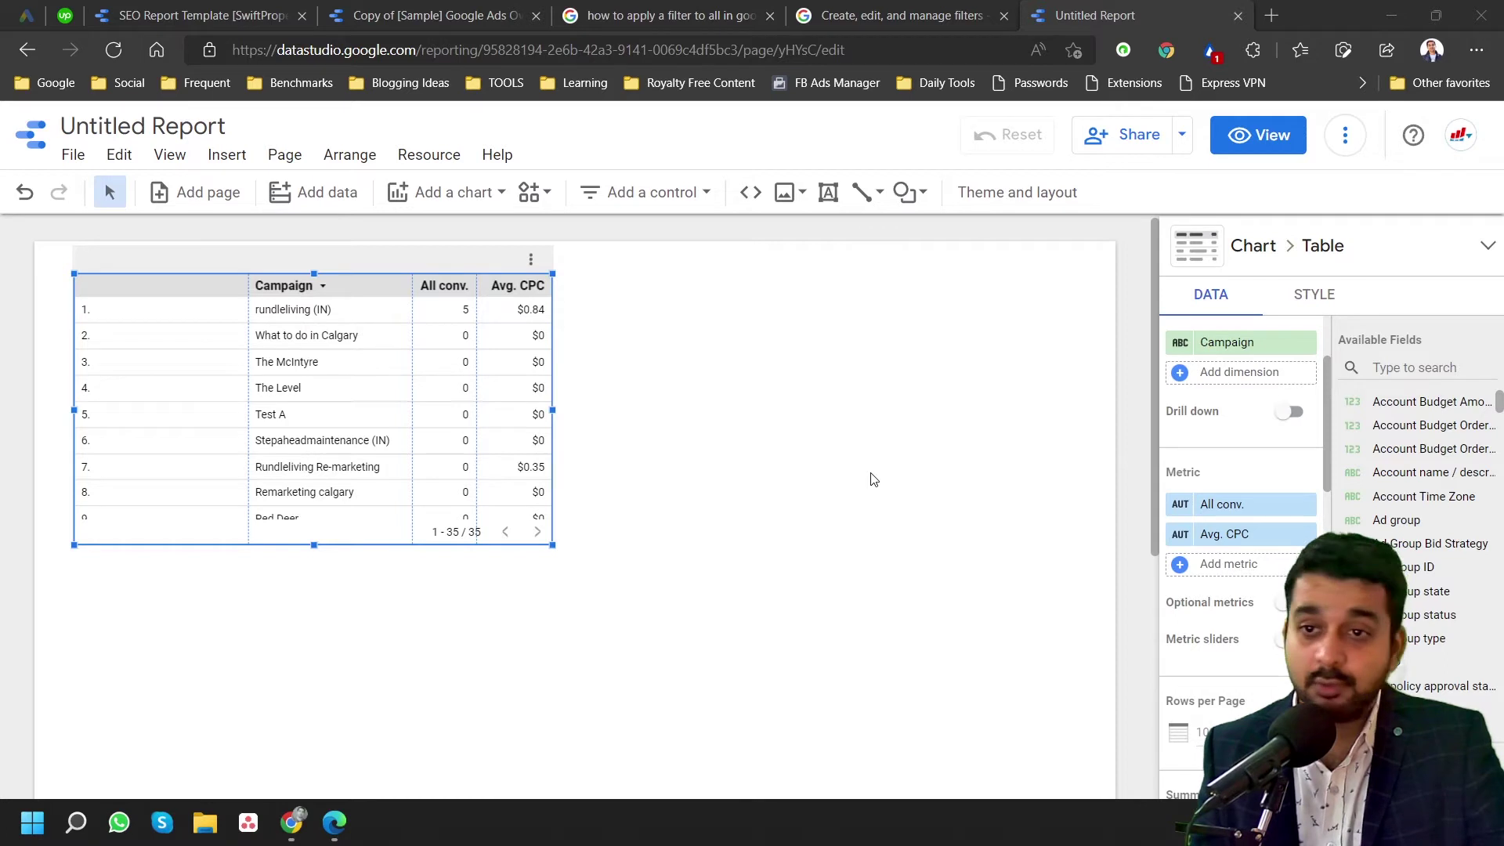
- Review the campaign table's data source choices, the Google Ads source's fields and the dimensions on offer, keeping Google Ads as the source
{"action": "left_click", "coordinate": [1253, 410]}
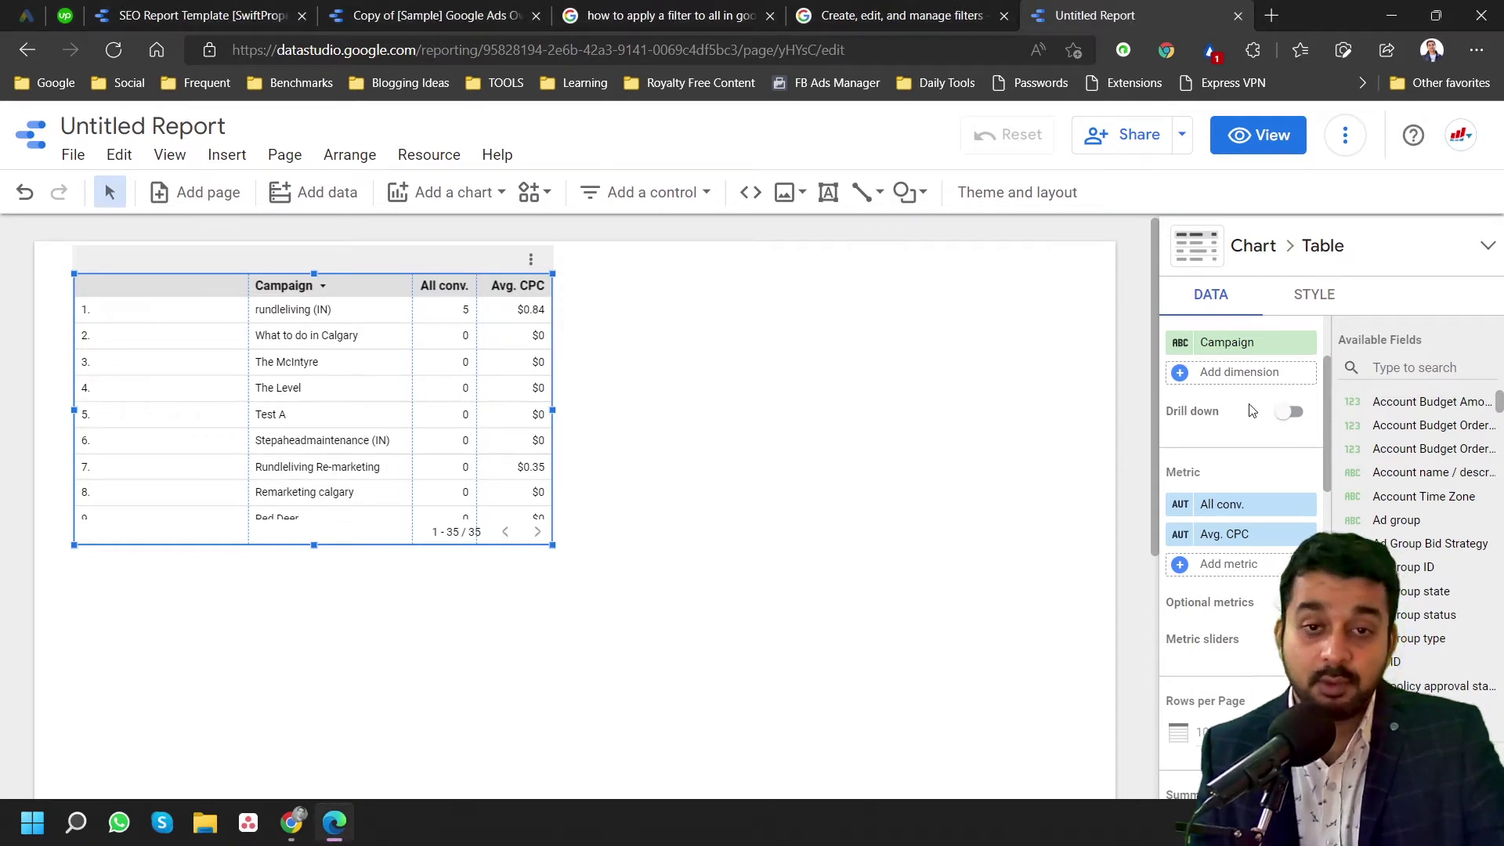
{"action": "scroll", "coordinate": [1282, 452], "scroll_direction": "up", "scroll_amount": 2}
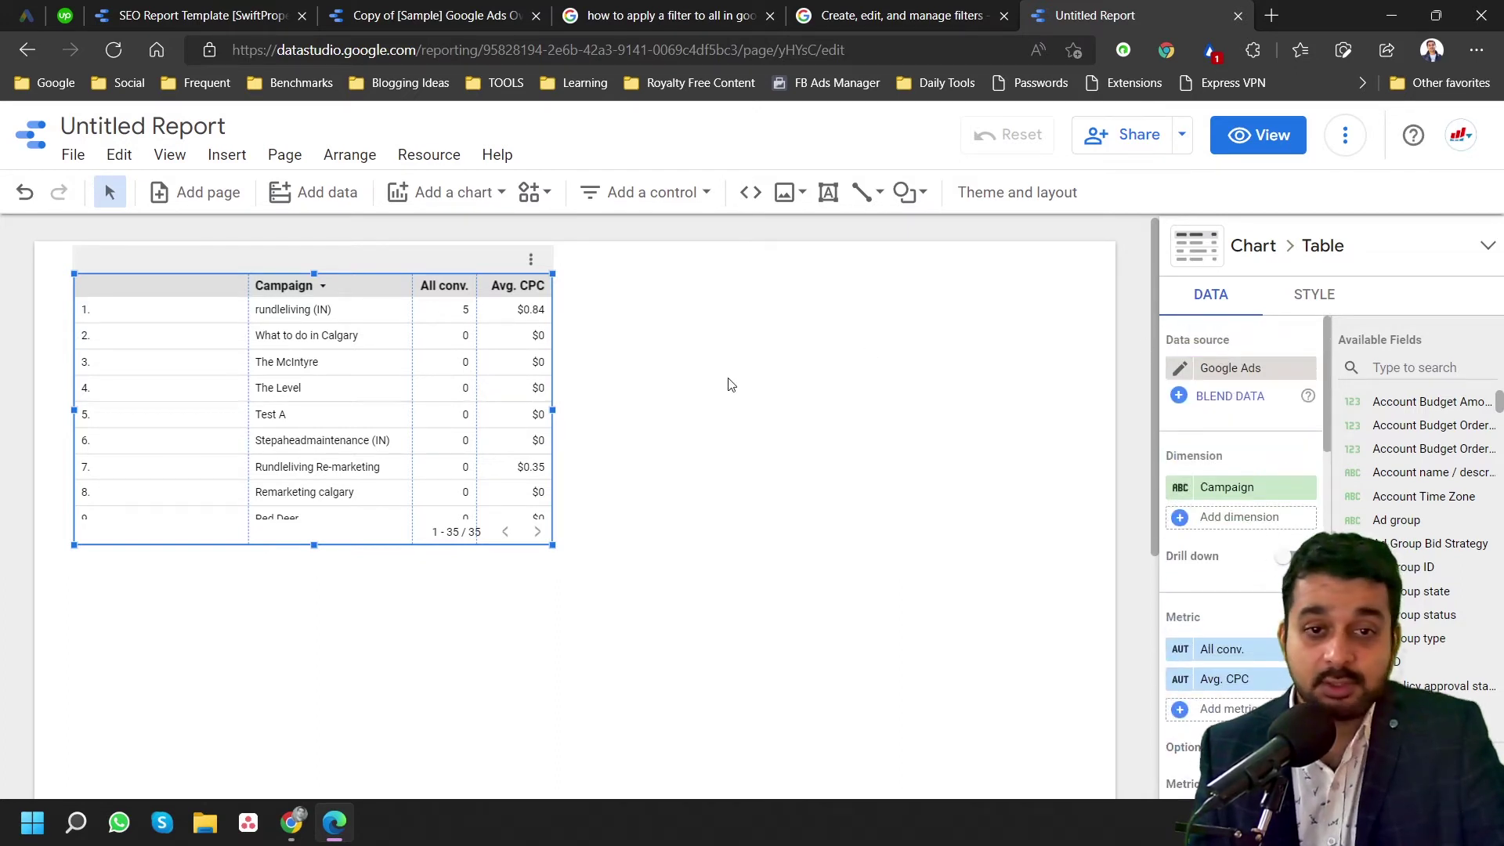
{"action": "left_click", "coordinate": [1235, 375]}
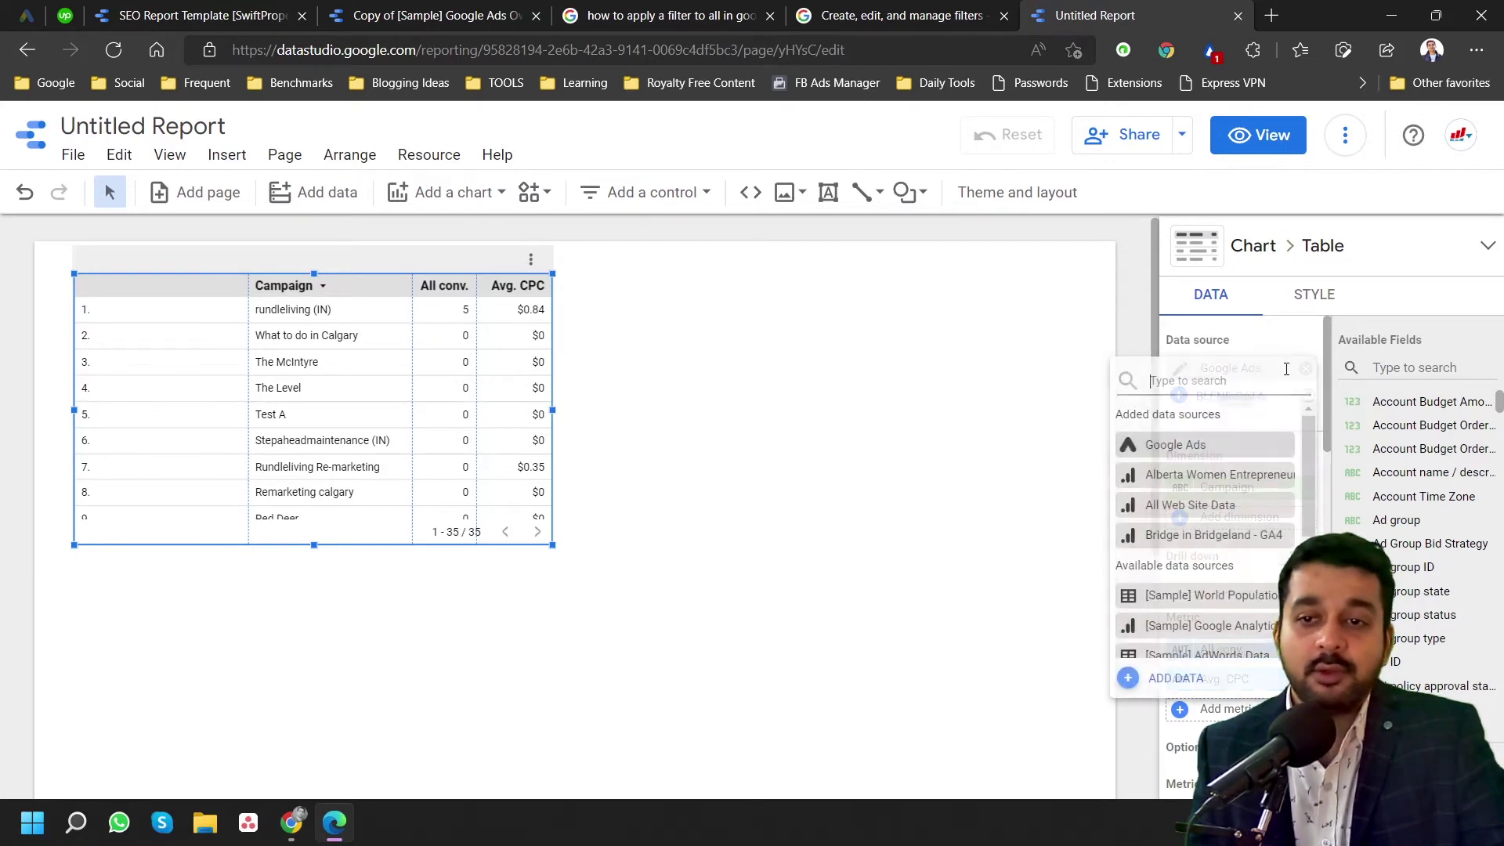
{"action": "left_click", "coordinate": [1239, 348]}
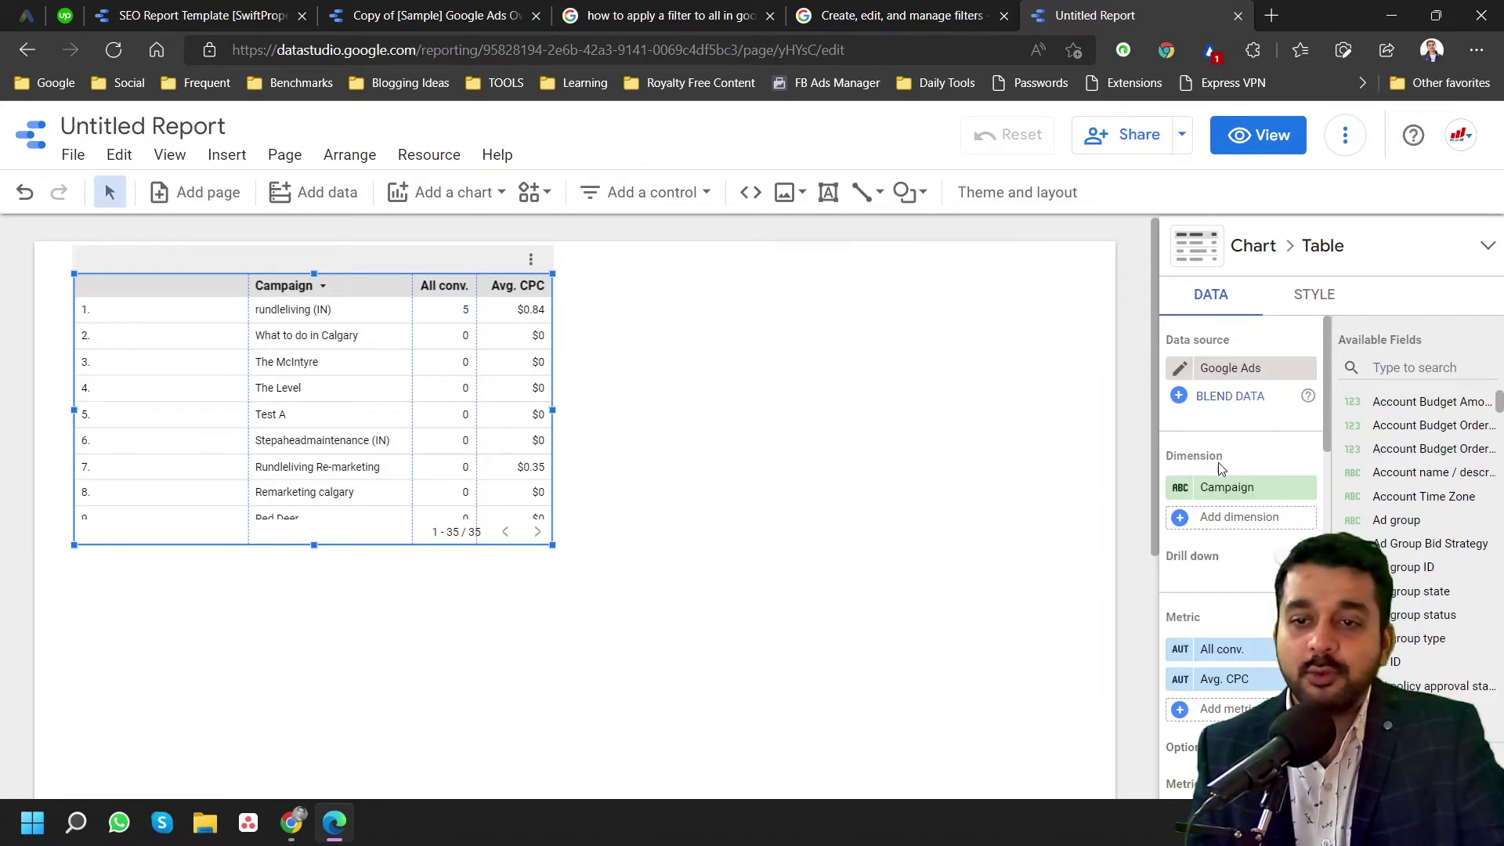
{"action": "left_click", "coordinate": [1196, 372]}
{"action": "left_click", "coordinate": [1229, 351]}
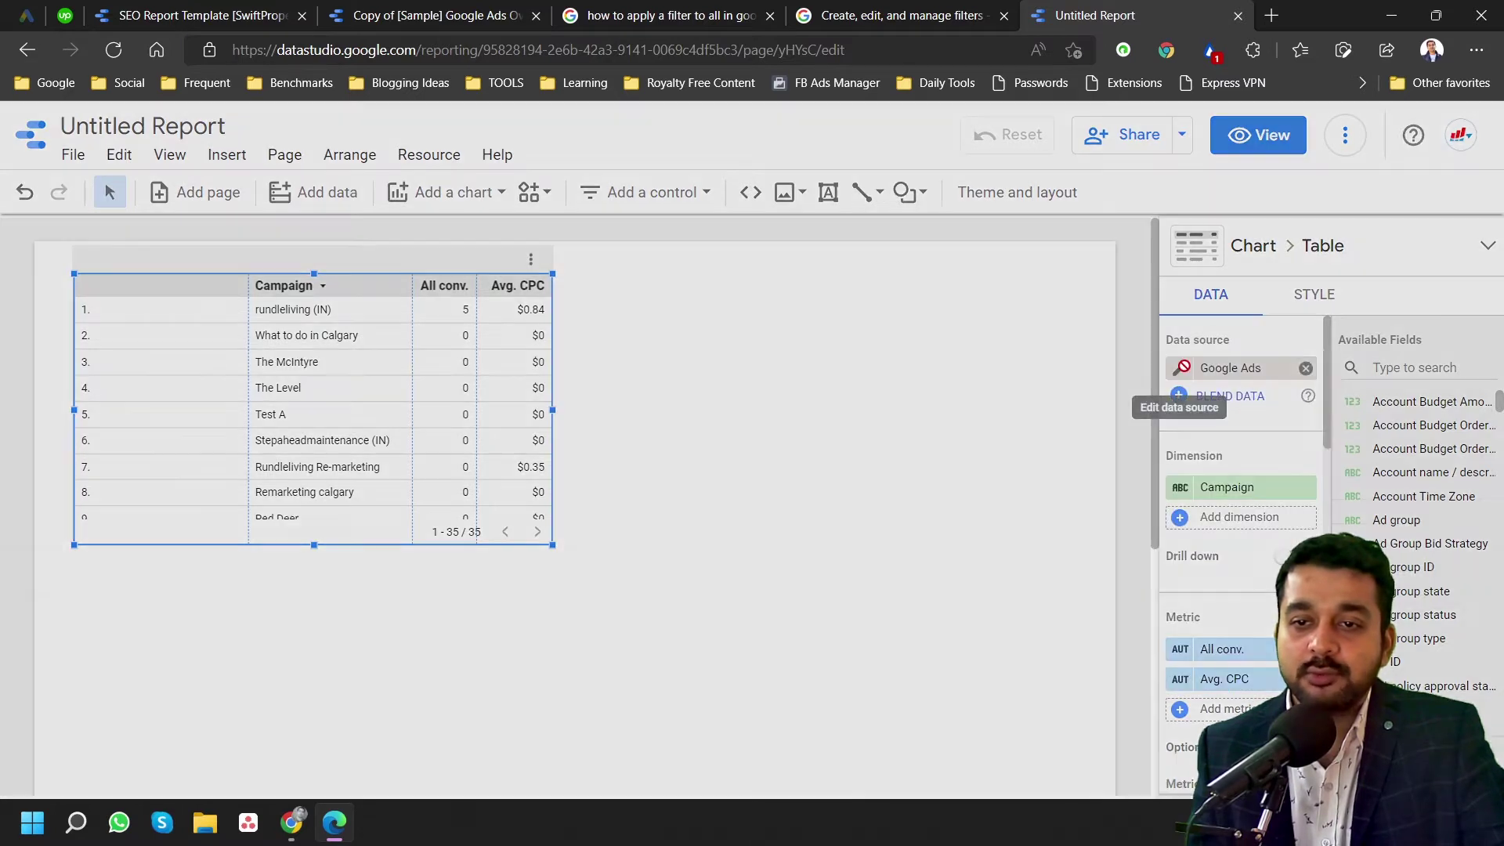
{"action": "left_click", "coordinate": [1180, 368]}
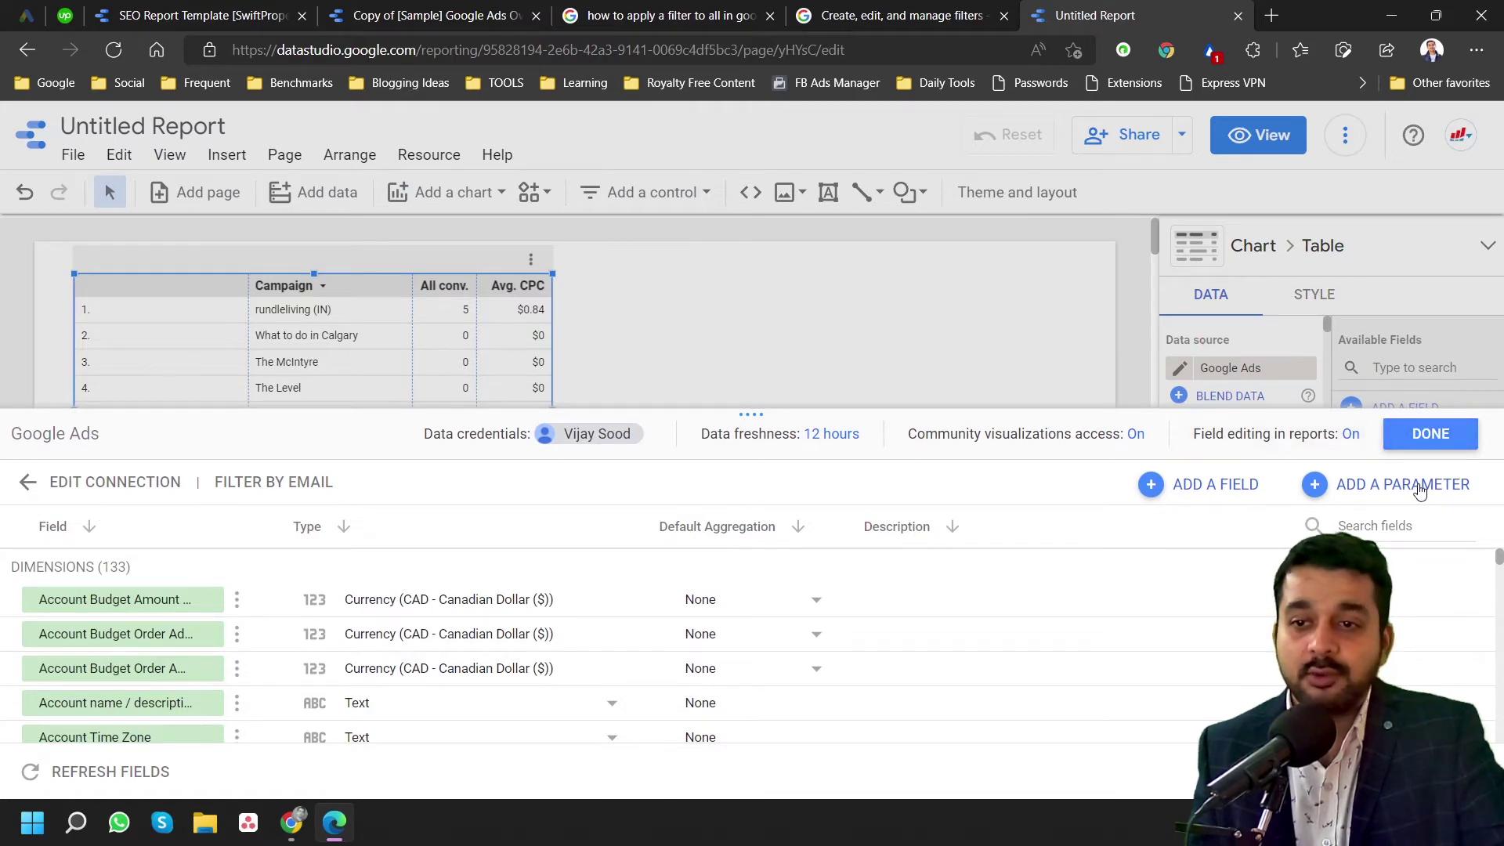
{"action": "left_click", "coordinate": [1429, 435]}
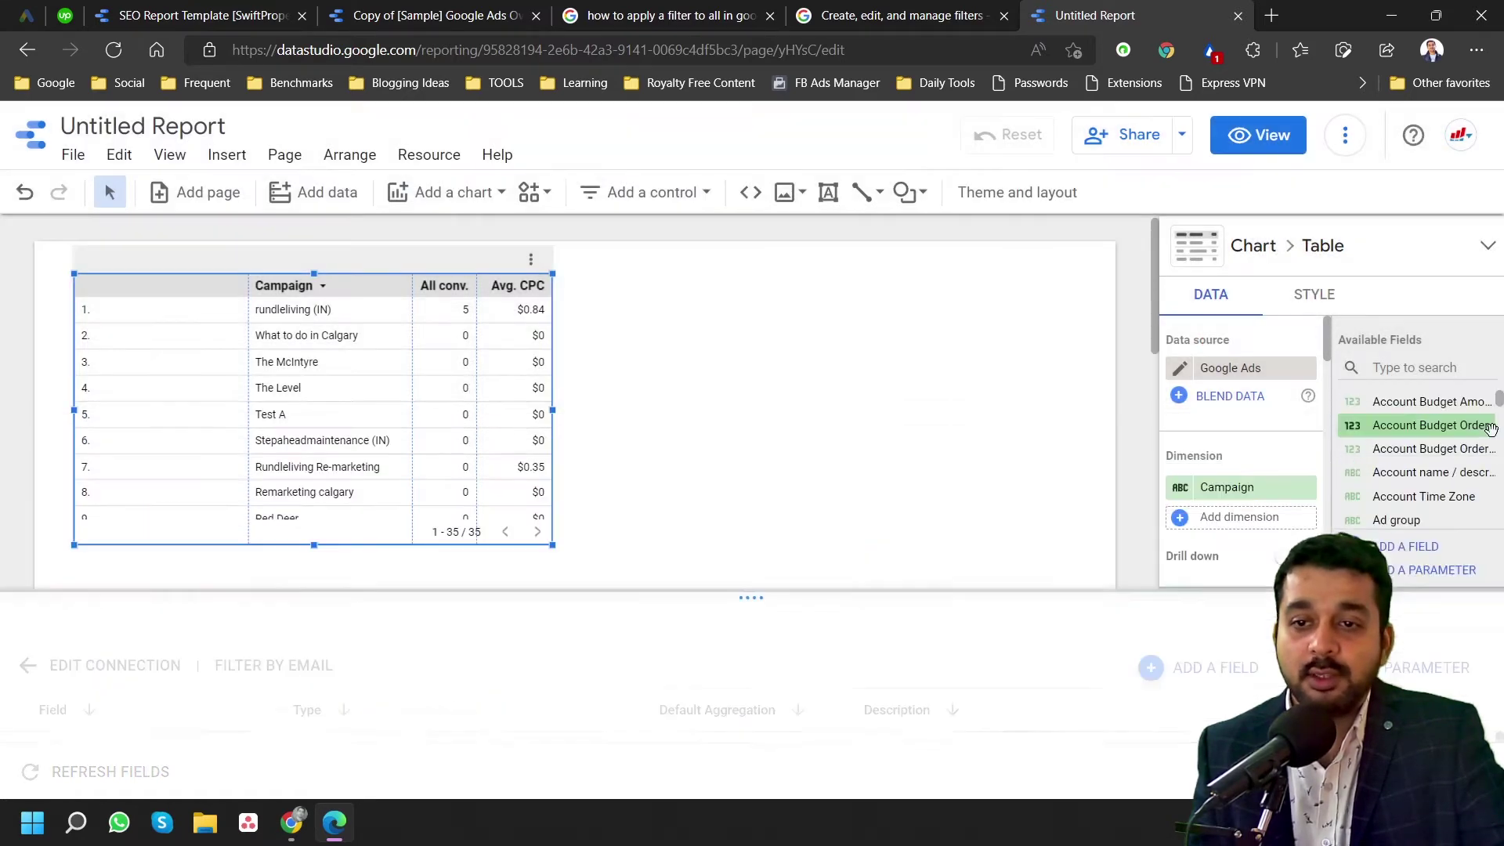
{"action": "left_click", "coordinate": [1181, 369]}
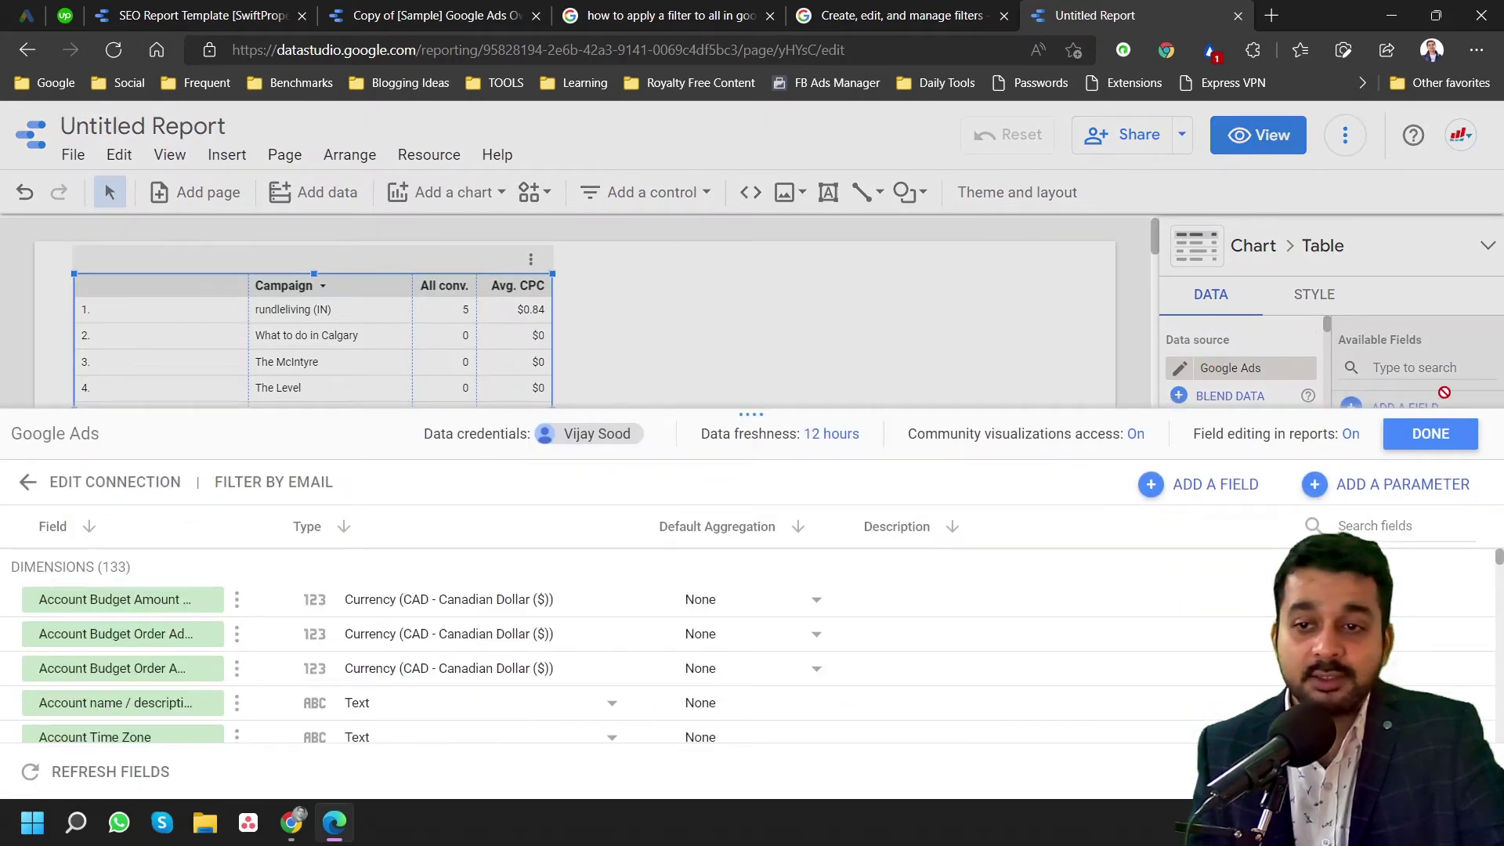
{"action": "left_click", "coordinate": [1430, 435]}
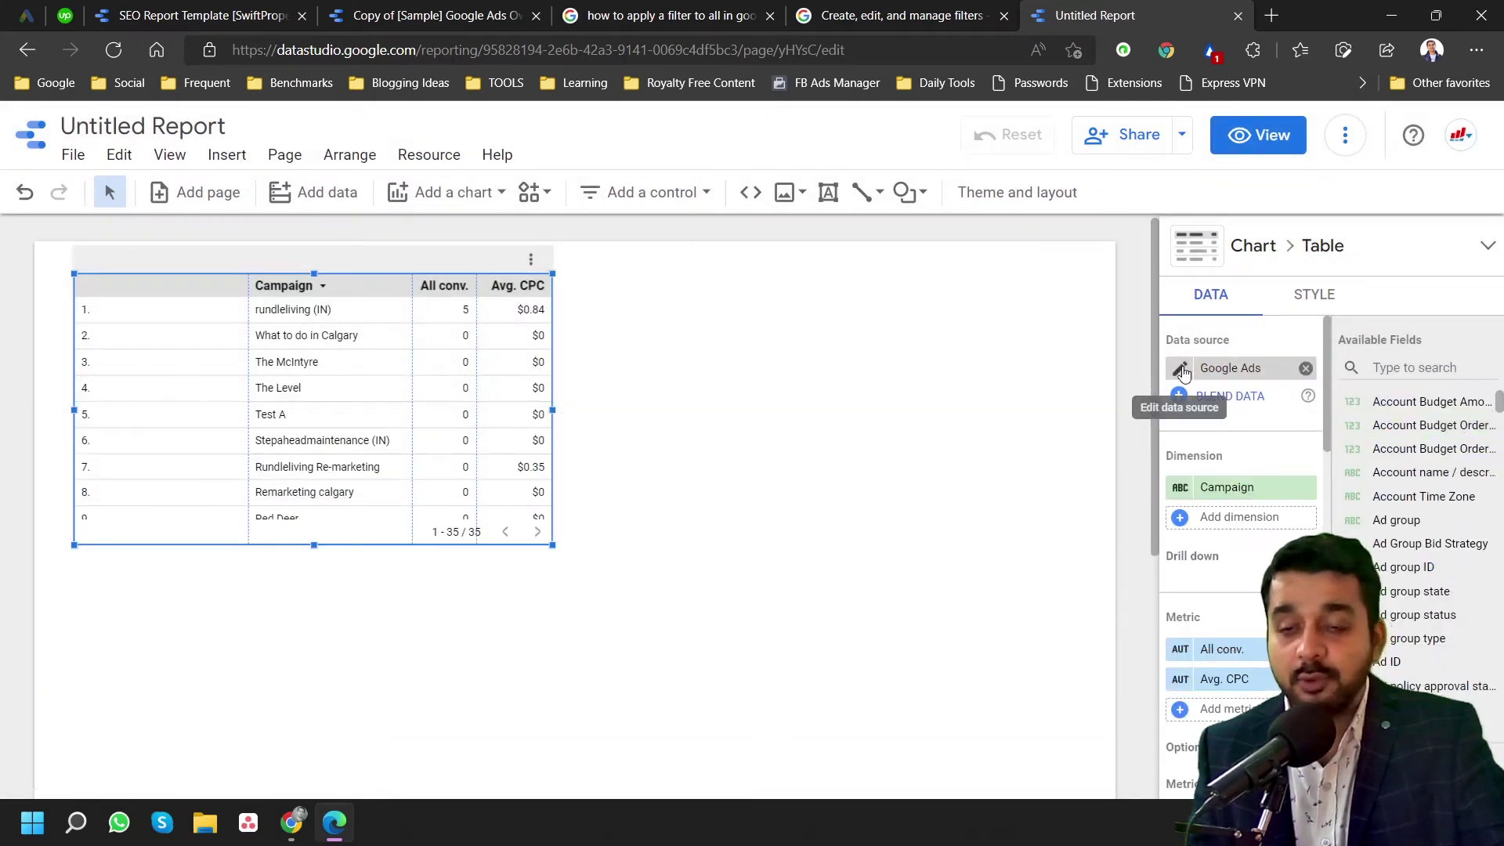
{"action": "left_click", "coordinate": [1240, 368]}
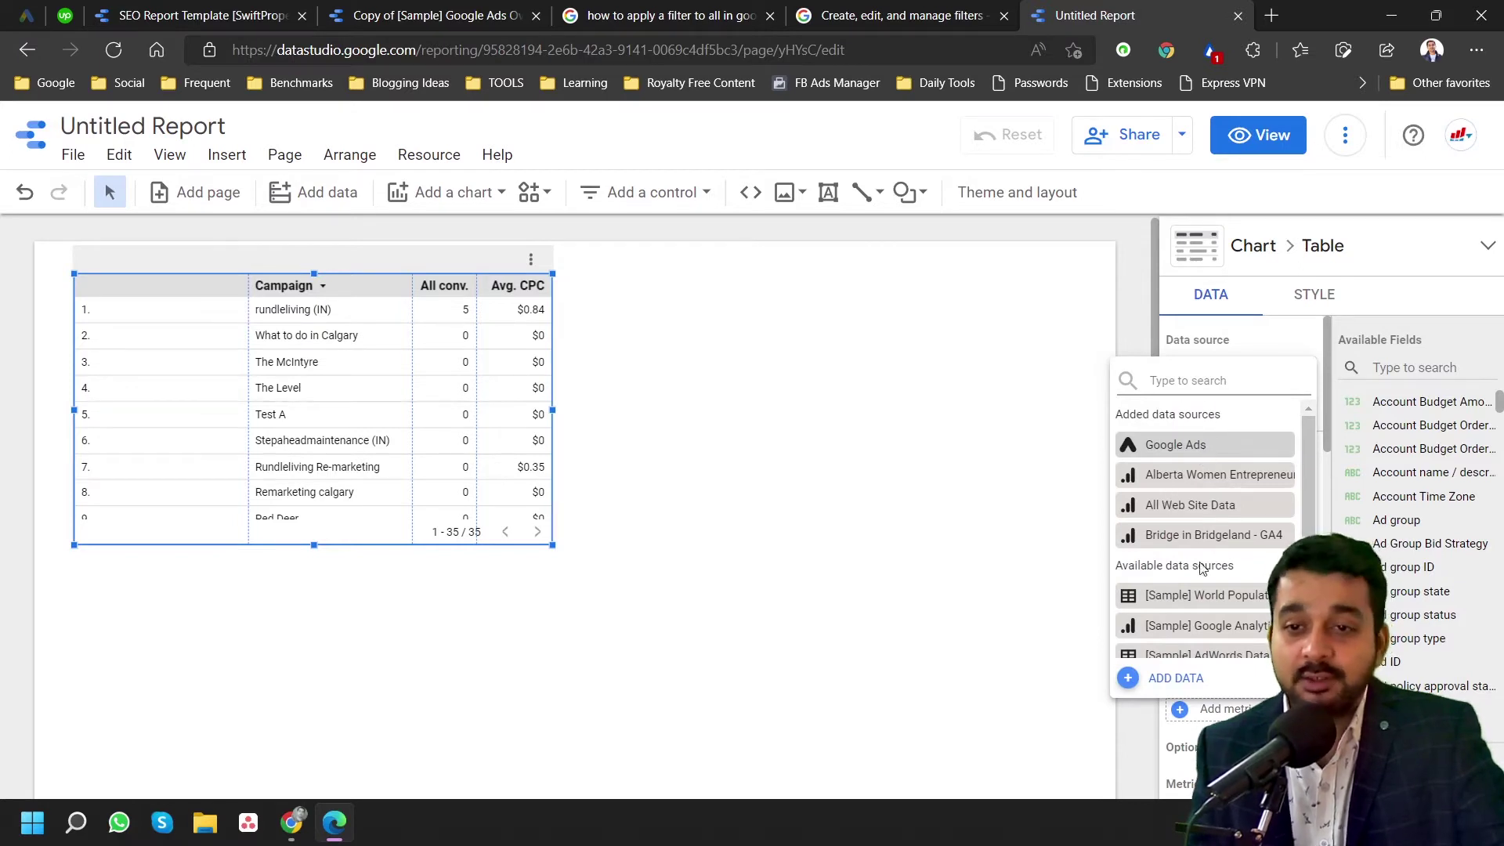
{"action": "left_click", "coordinate": [1206, 448]}
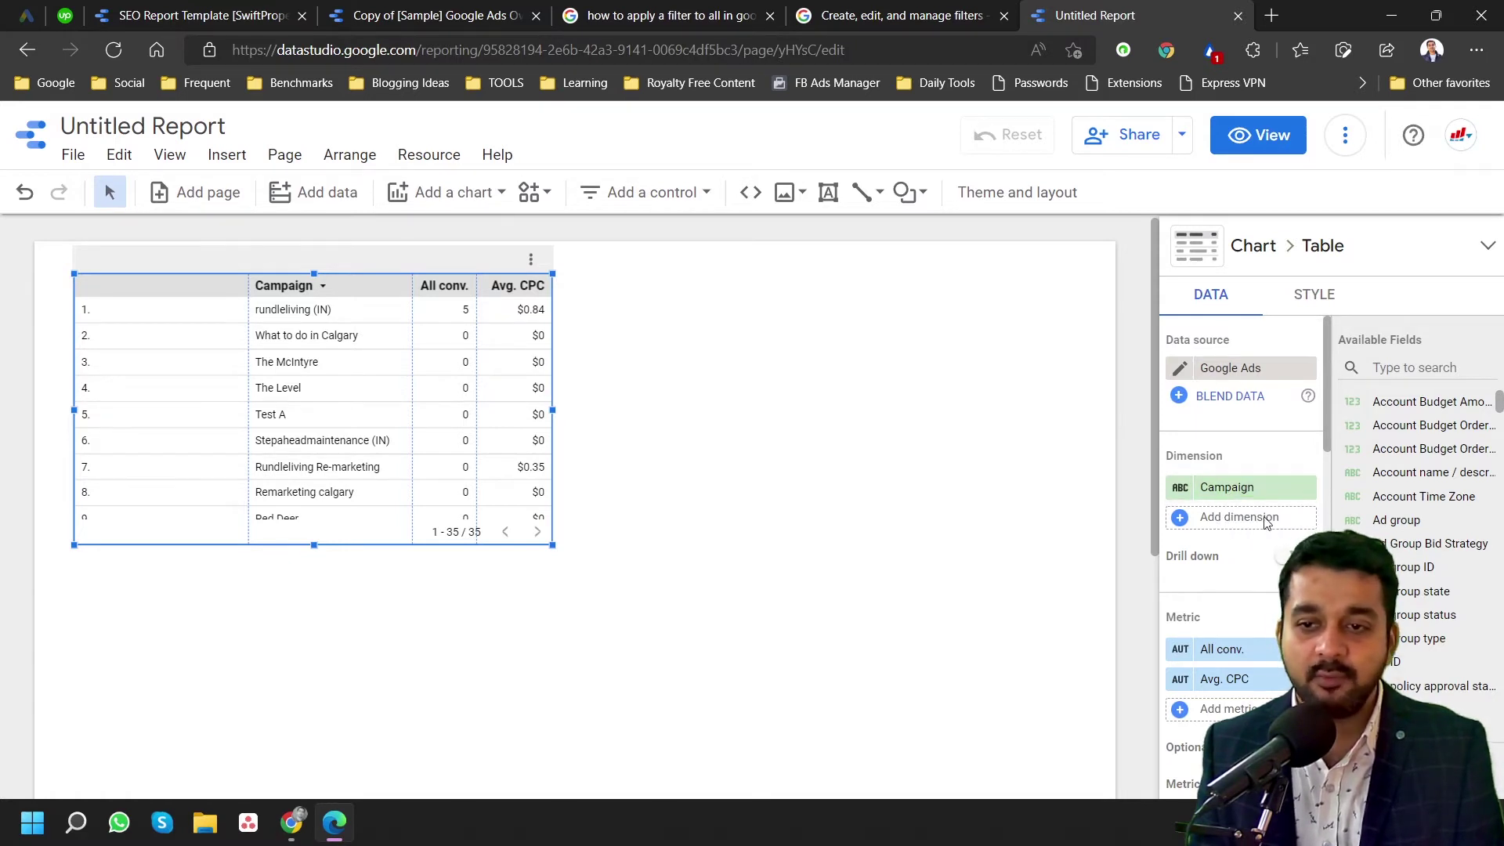
{"action": "left_click", "coordinate": [1266, 523]}
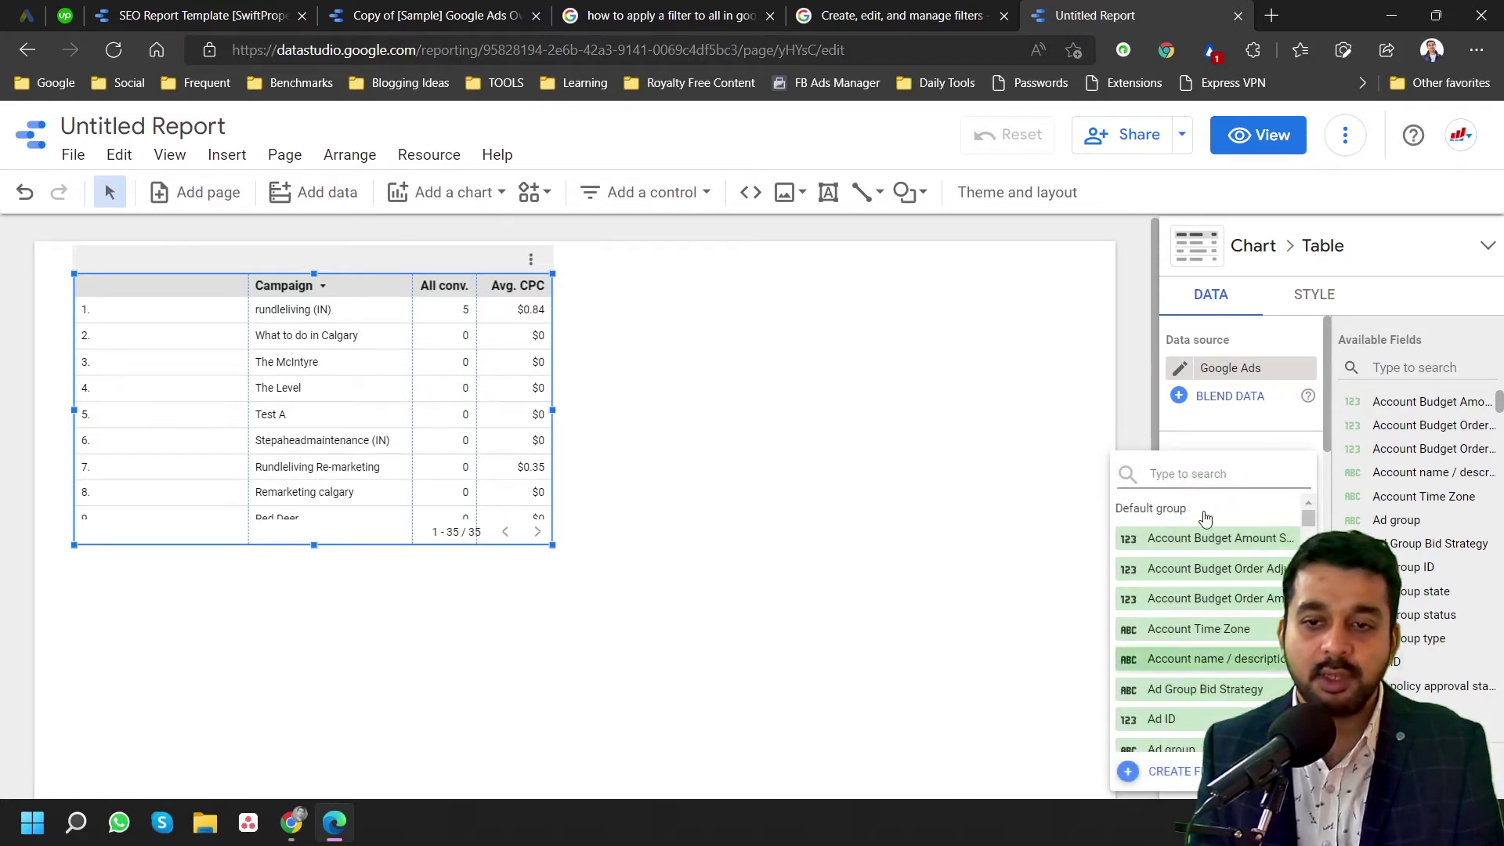
{"action": "left_click", "coordinate": [1232, 439]}
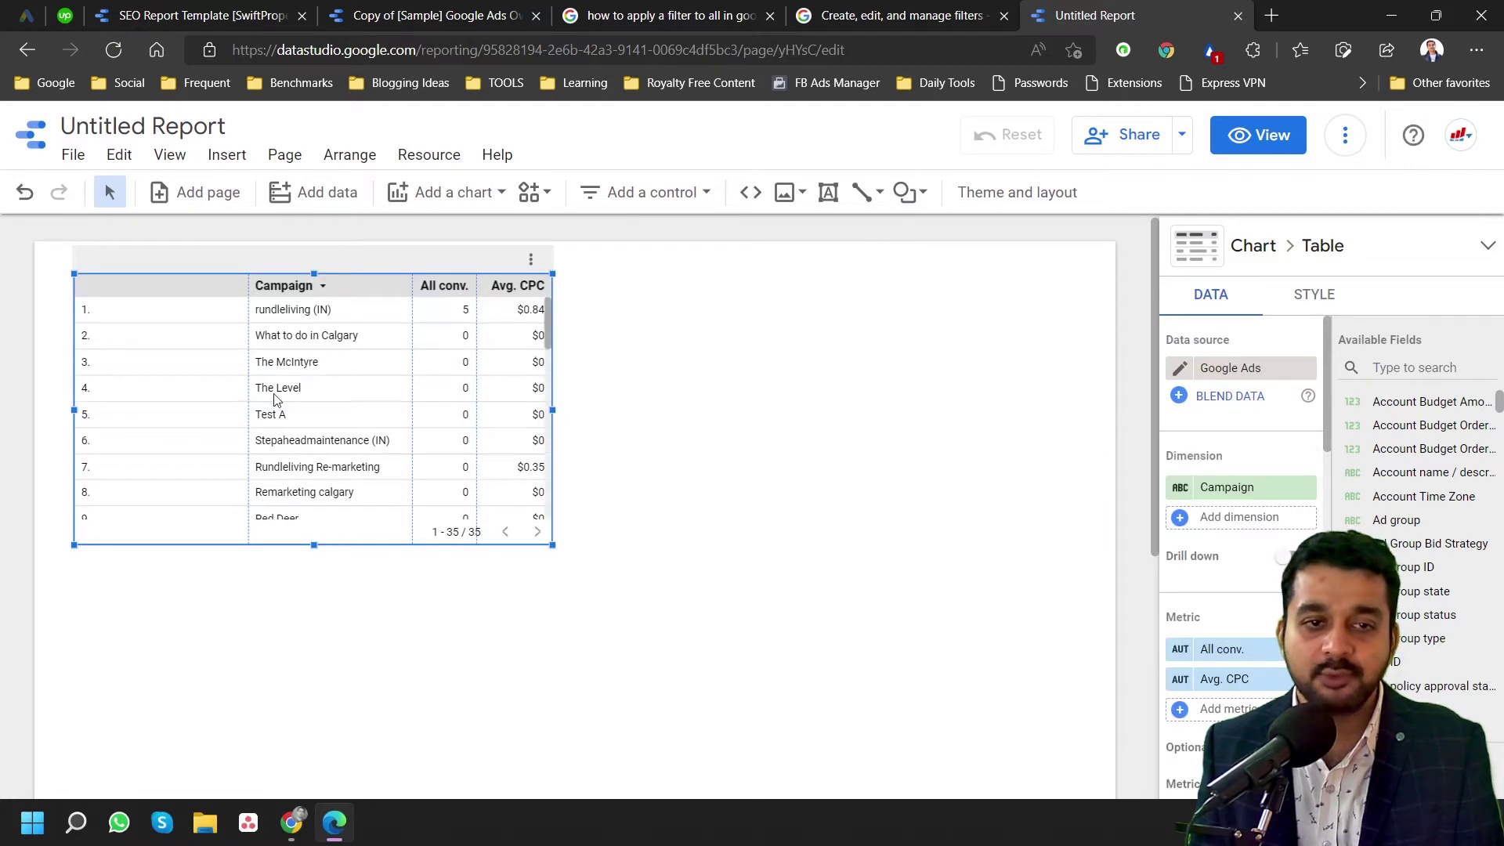
- Add Impressions as a third metric to the campaign table, after All conv. and Avg. CPC
{"action": "scroll", "coordinate": [1222, 548], "scroll_direction": "down", "scroll_amount": 2}
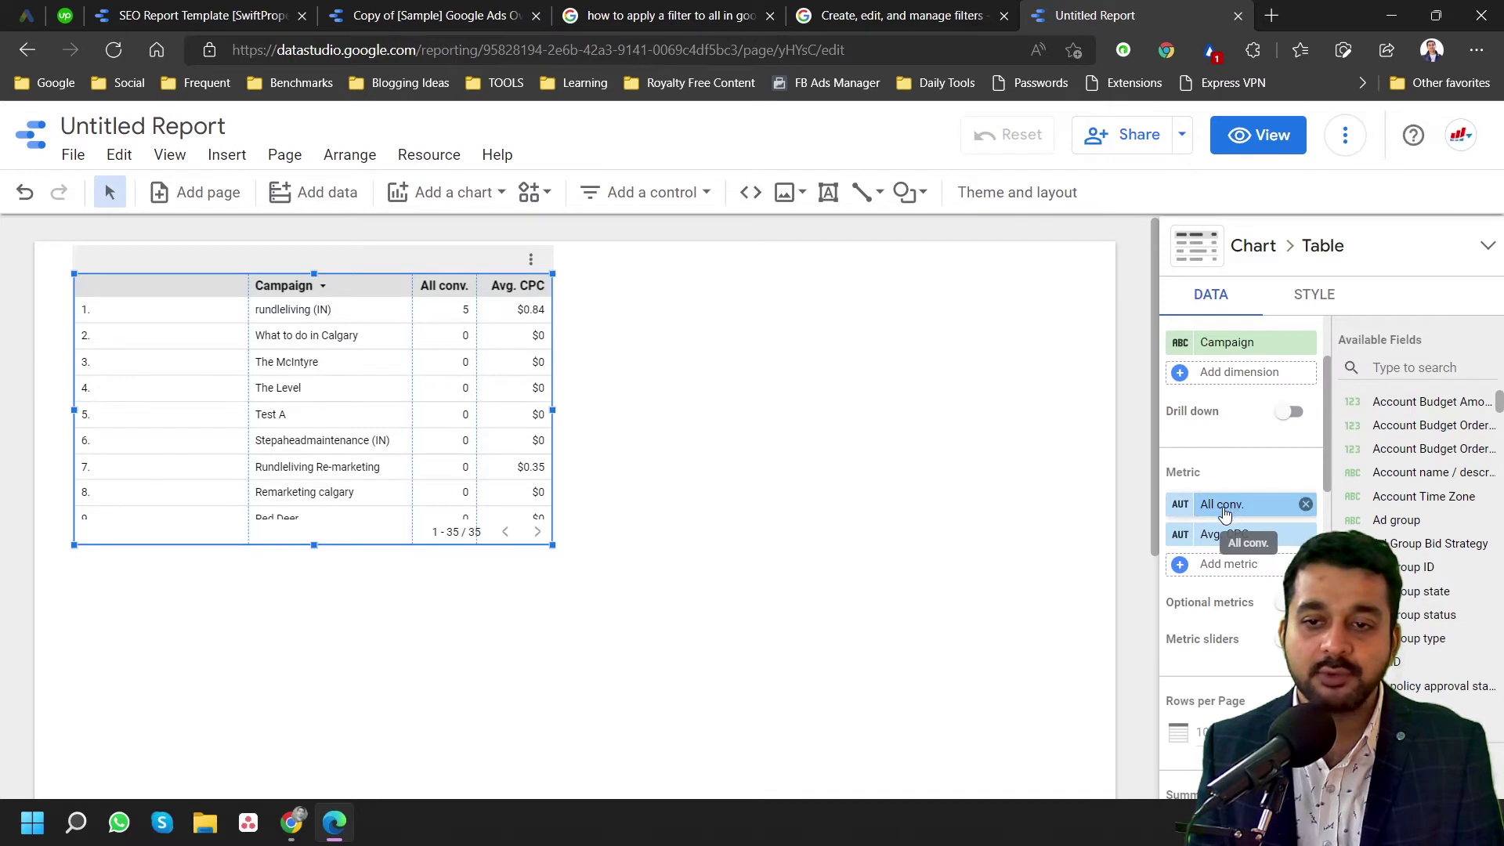
{"action": "left_click", "coordinate": [1251, 571]}
{"action": "scroll", "coordinate": [1218, 615], "scroll_direction": "down", "scroll_amount": 5}
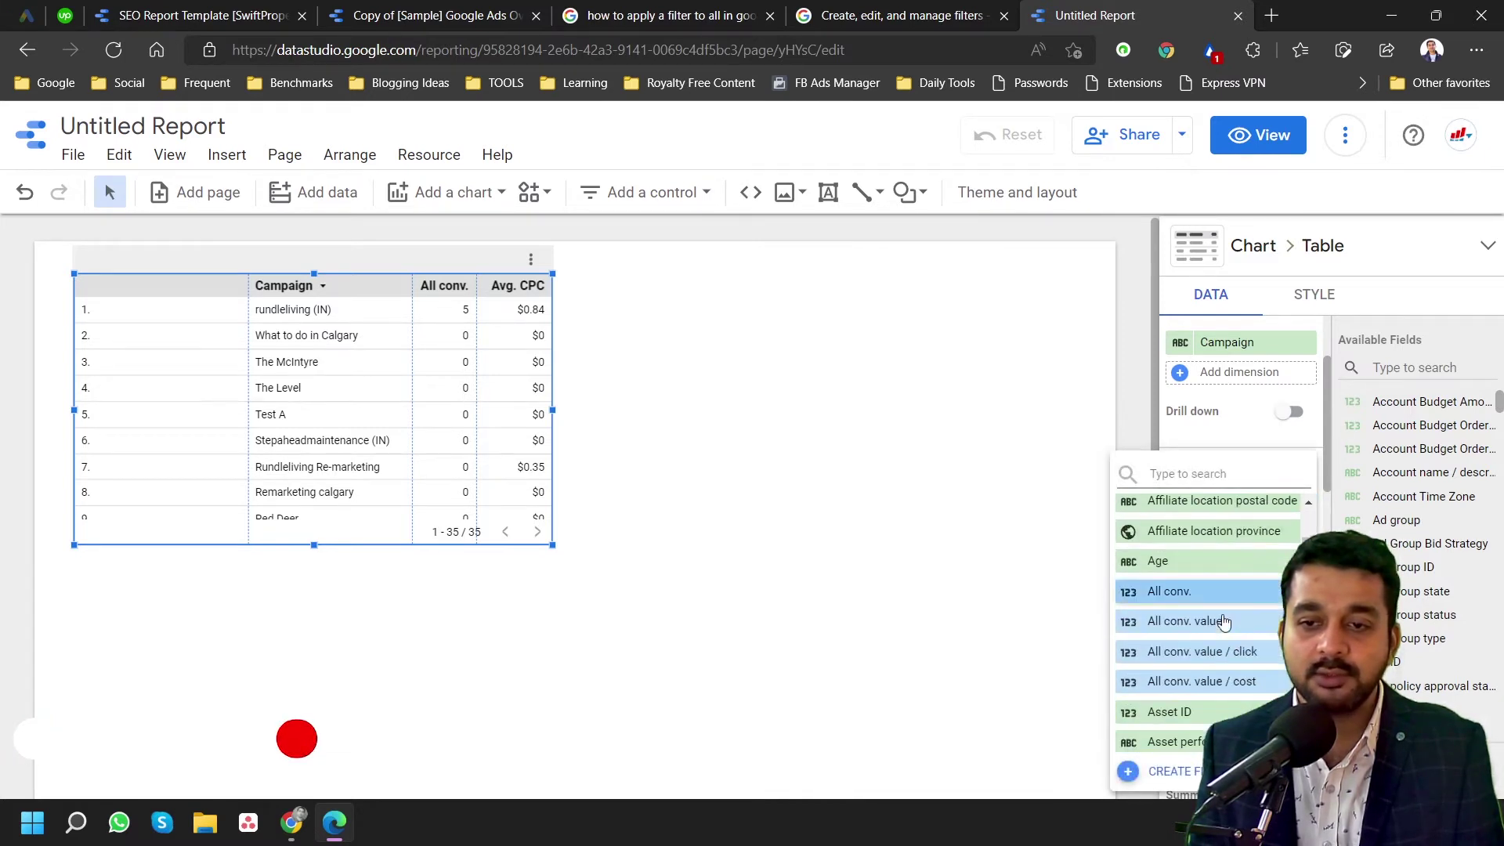
{"action": "left_click", "coordinate": [1208, 473]}
{"action": "type", "text": "impre"}
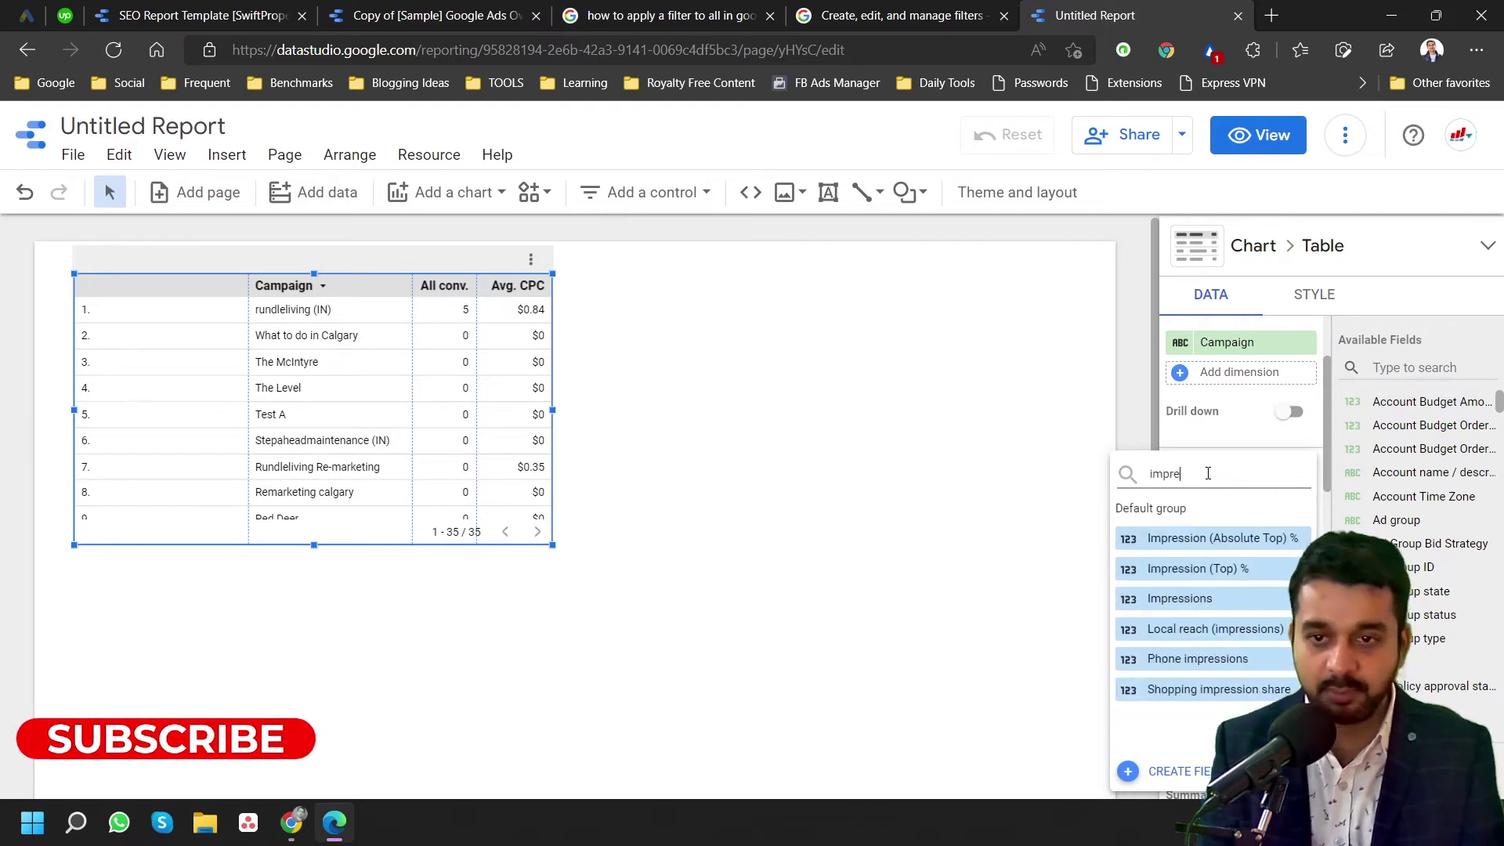
{"action": "type", "text": "s"}
{"action": "left_click", "coordinate": [1222, 599]}
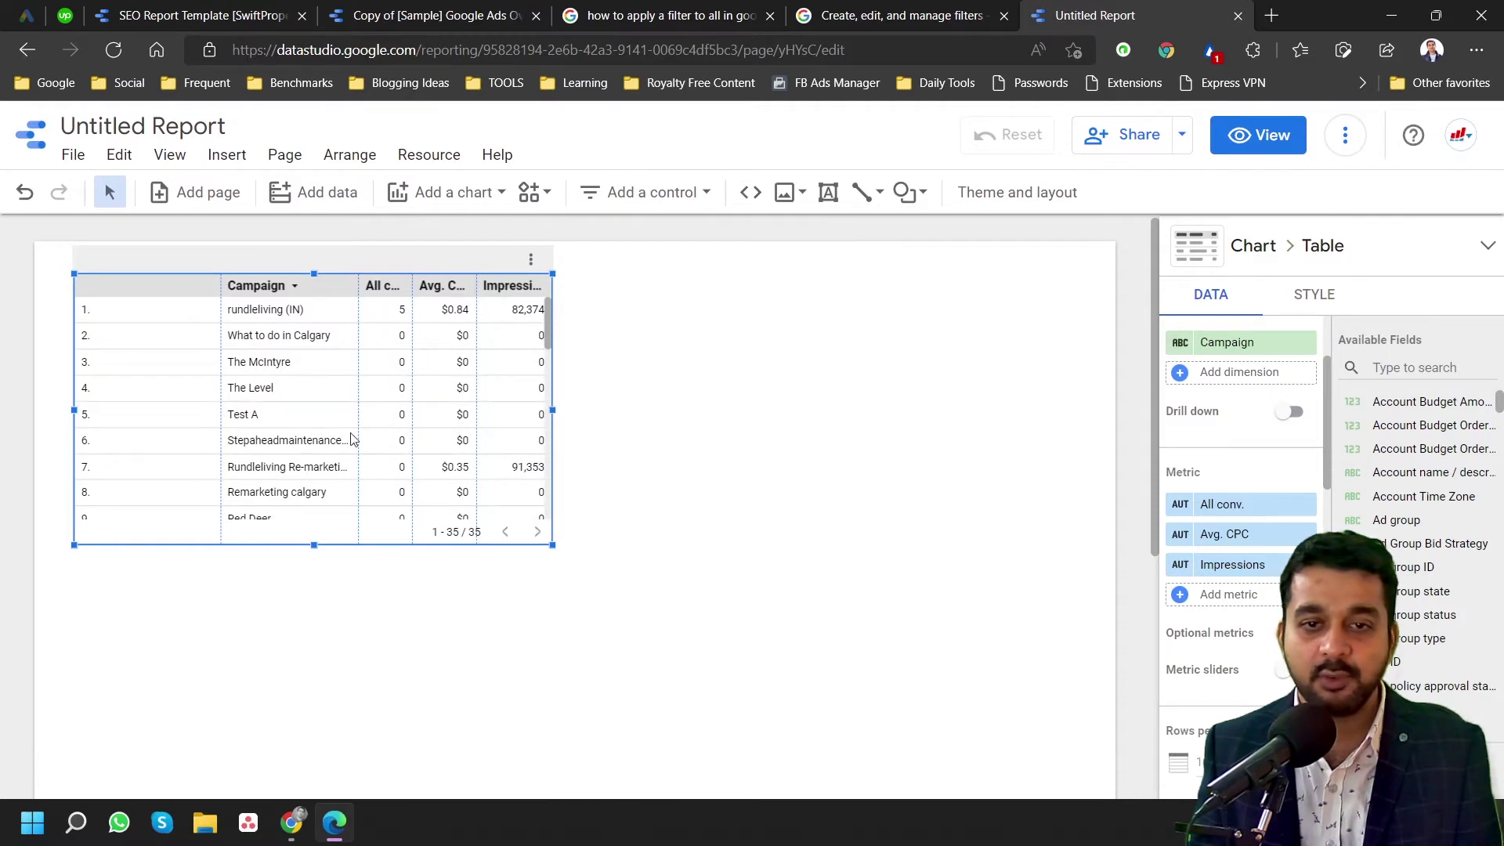
{"action": "left_click", "coordinate": [612, 373]}
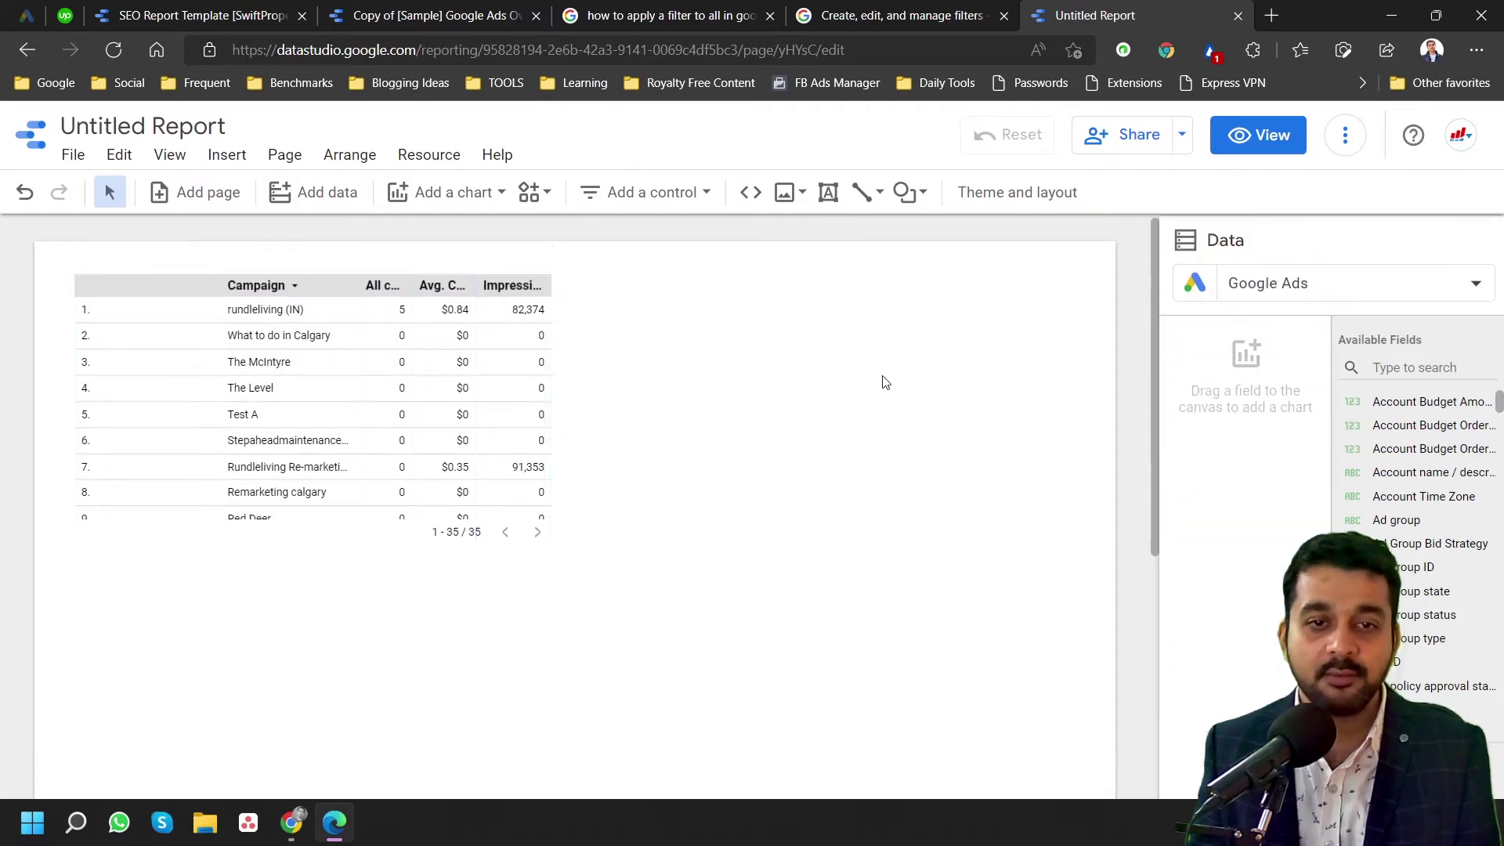
- Add a plain total scorecard to the right of the campaign table, aligned with the table's upper edge
{"action": "left_click", "coordinate": [534, 192]}
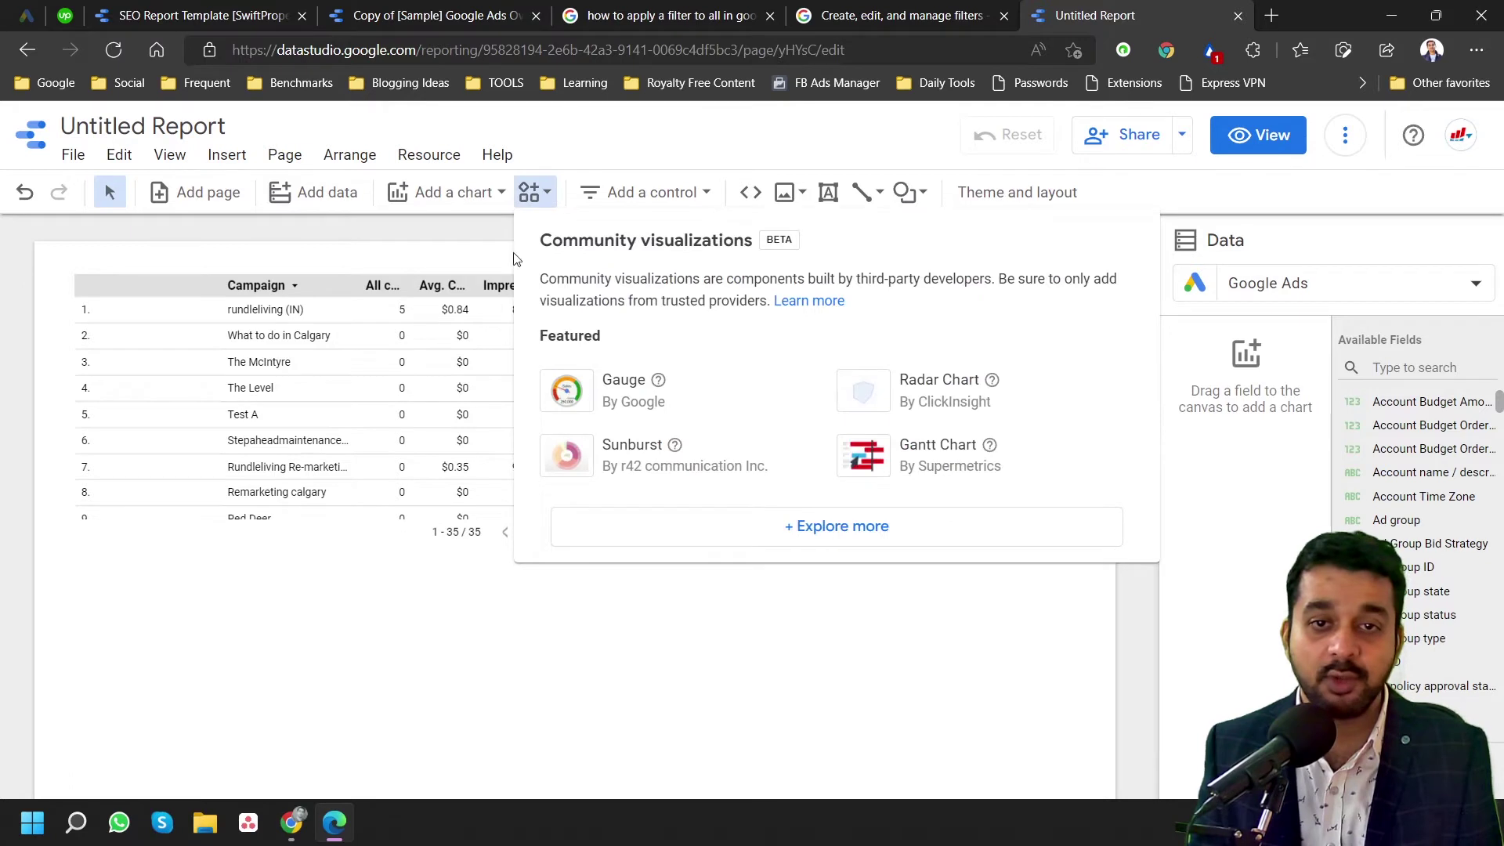
{"action": "left_click", "coordinate": [844, 643]}
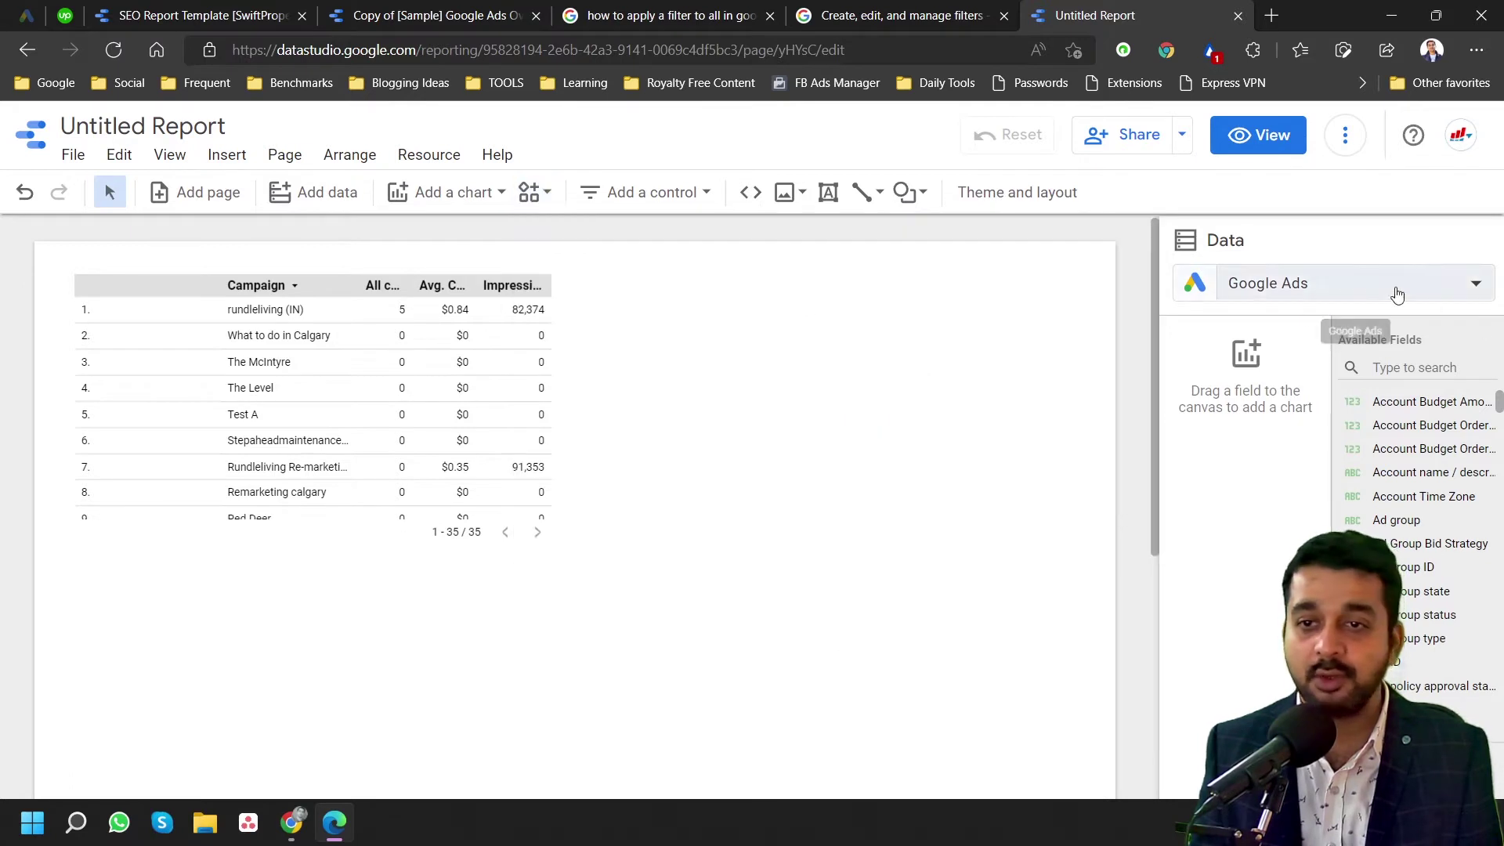
{"action": "left_click", "coordinate": [436, 201]}
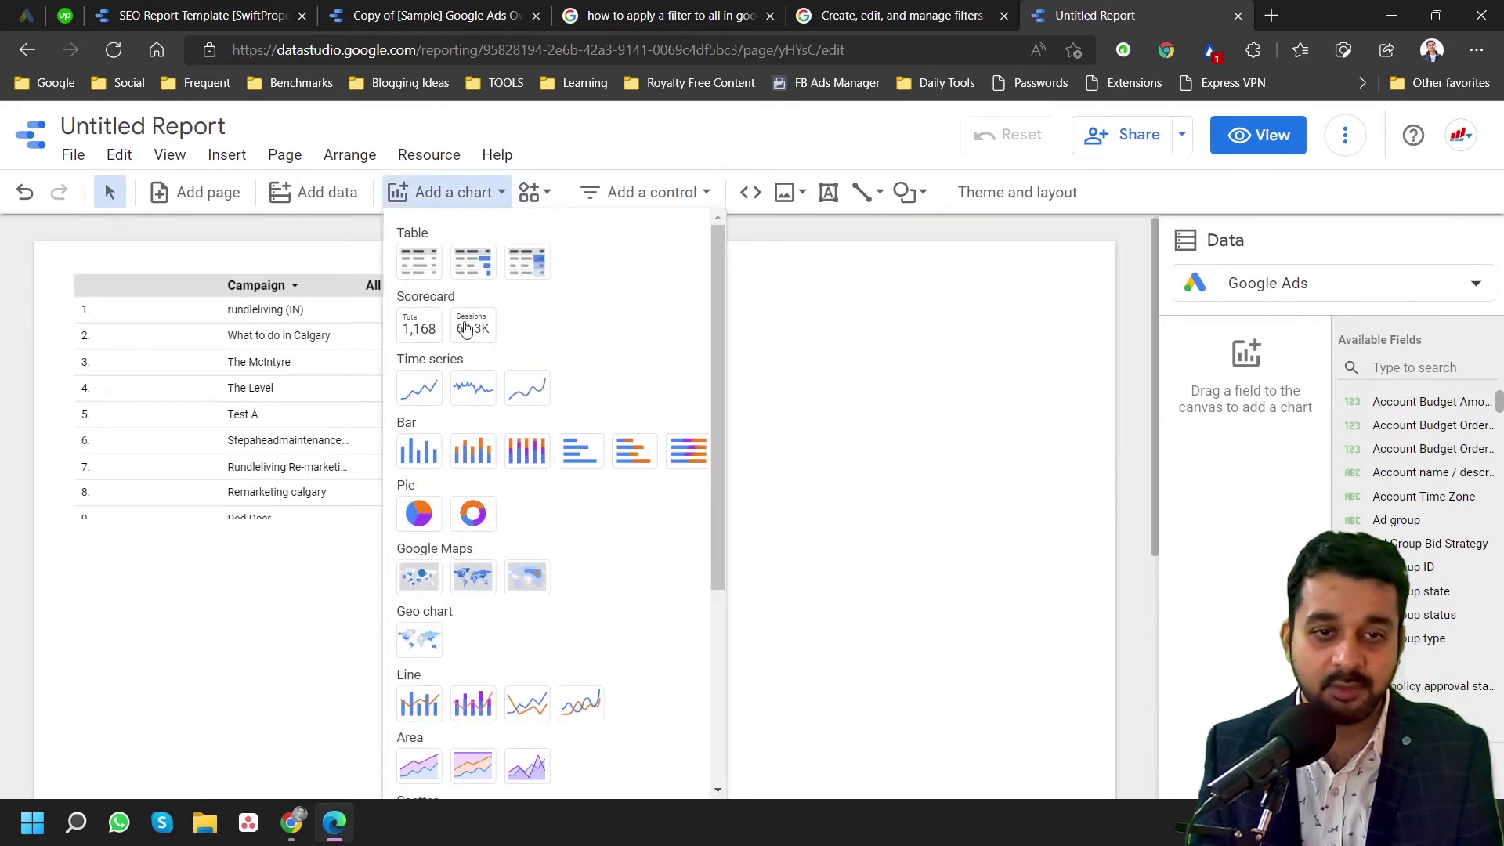
{"action": "left_click", "coordinate": [417, 327]}
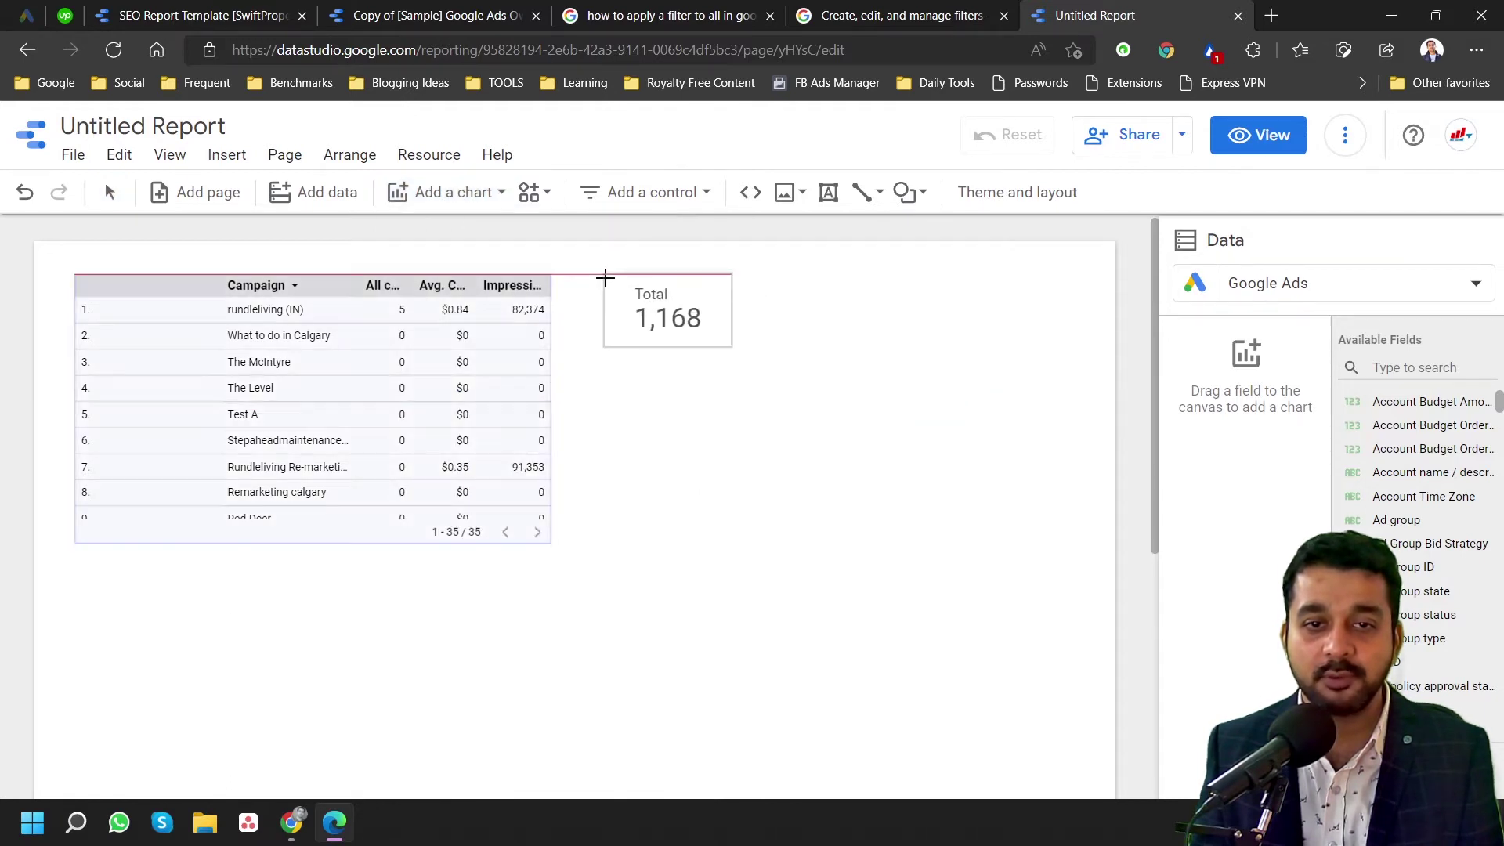
{"action": "left_click", "coordinate": [605, 277]}
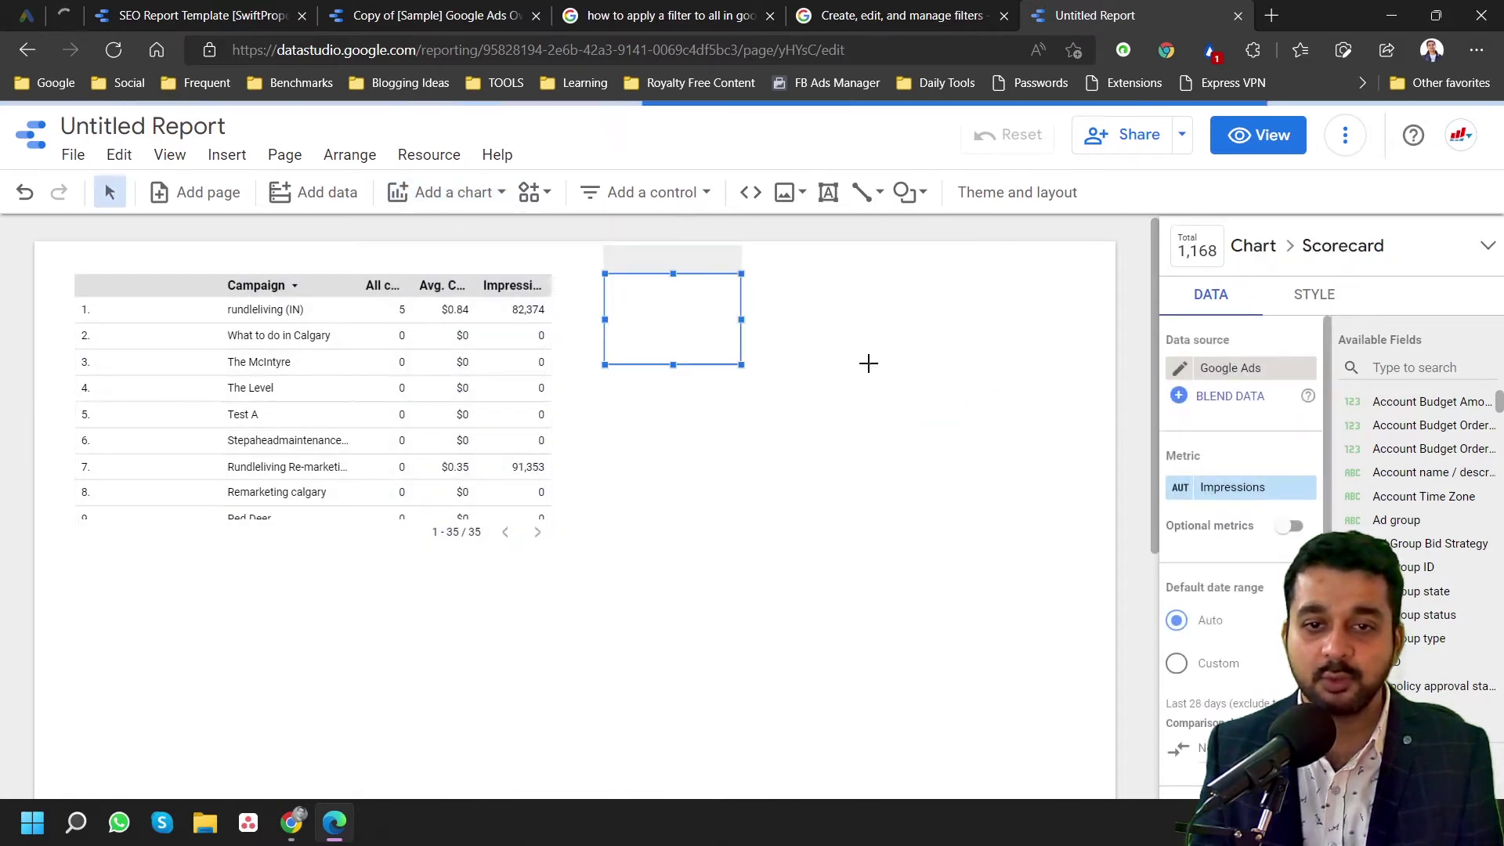
{"action": "left_click", "coordinate": [678, 311]}
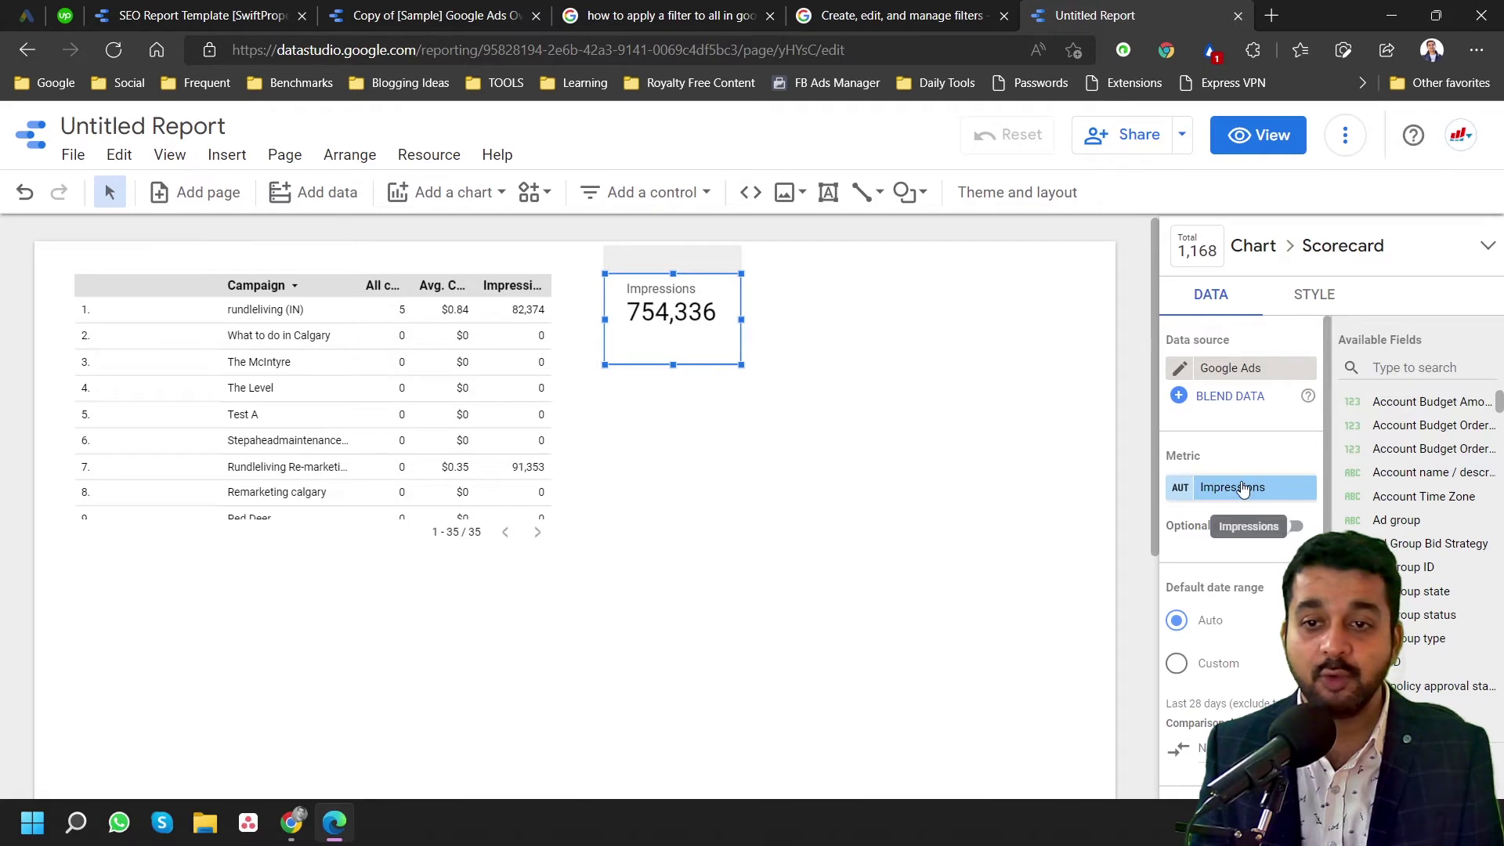
- Replace the scorecard's Impressions metric with Clicks
{"action": "left_click", "coordinate": [1244, 488]}
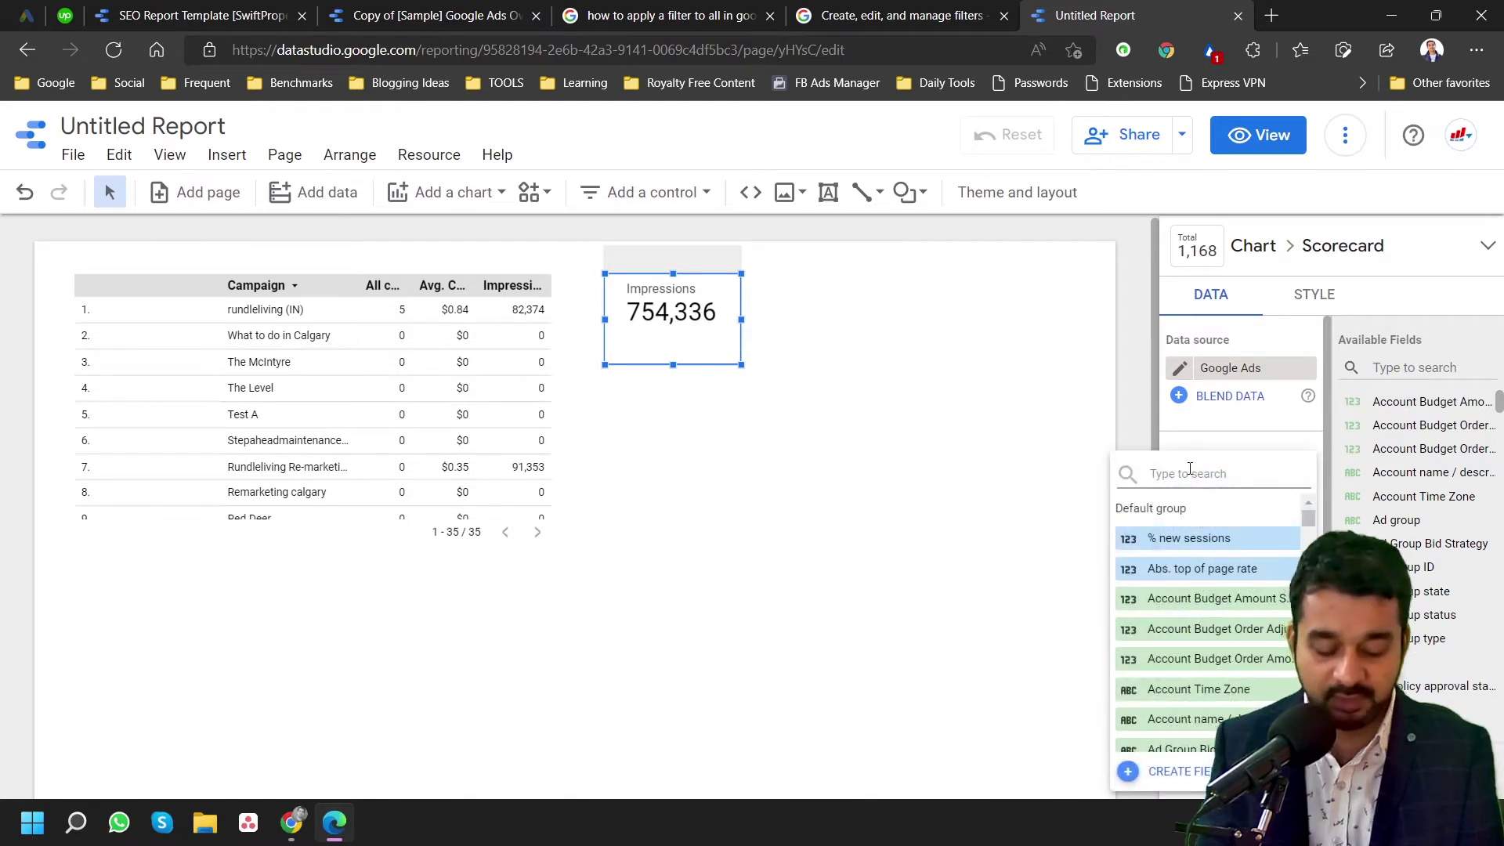
{"action": "type", "text": "click"}
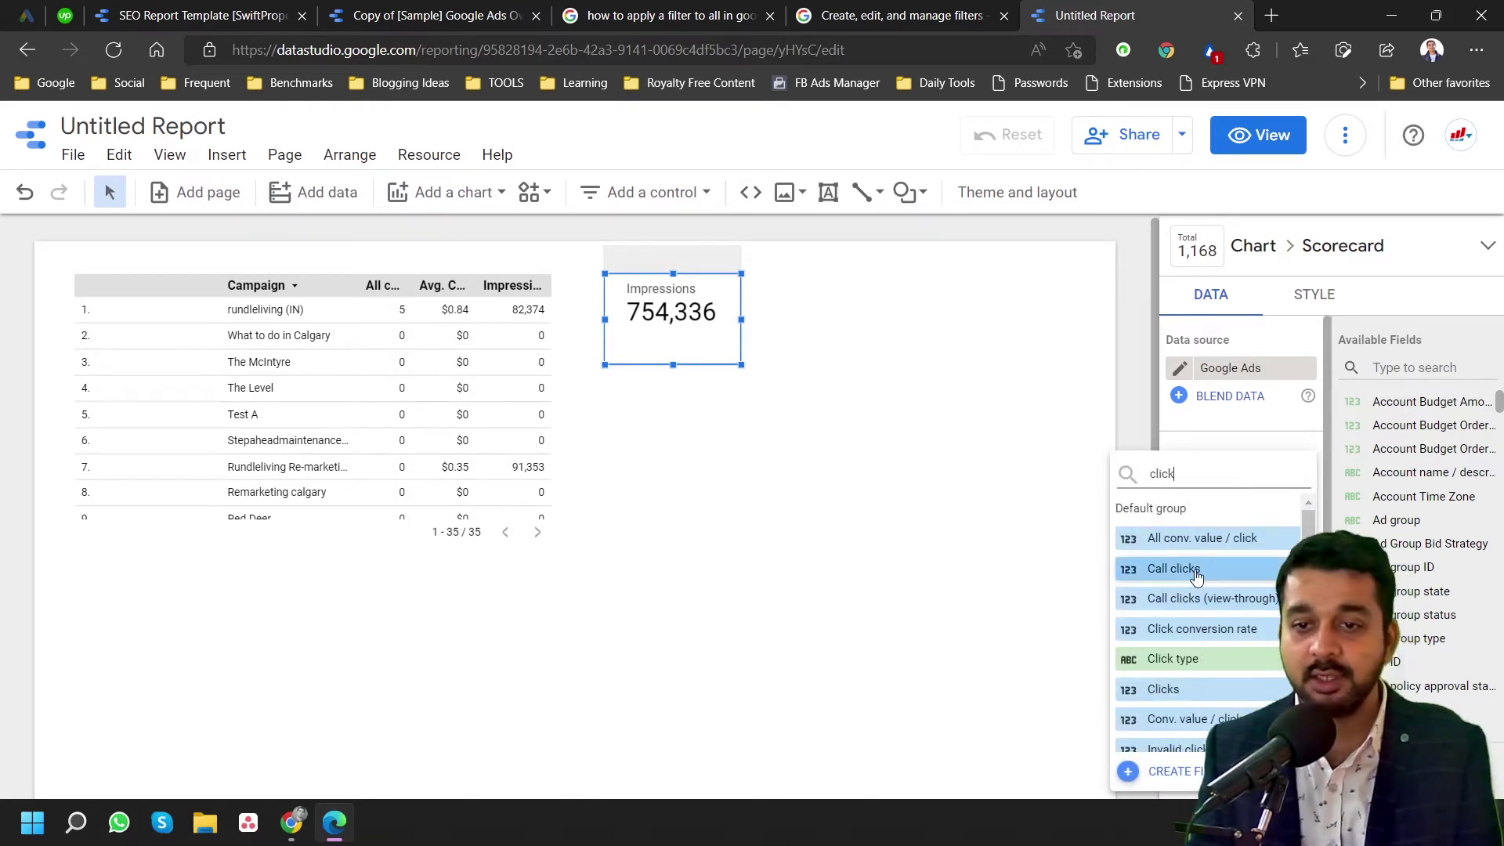
{"action": "left_click", "coordinate": [1205, 688]}
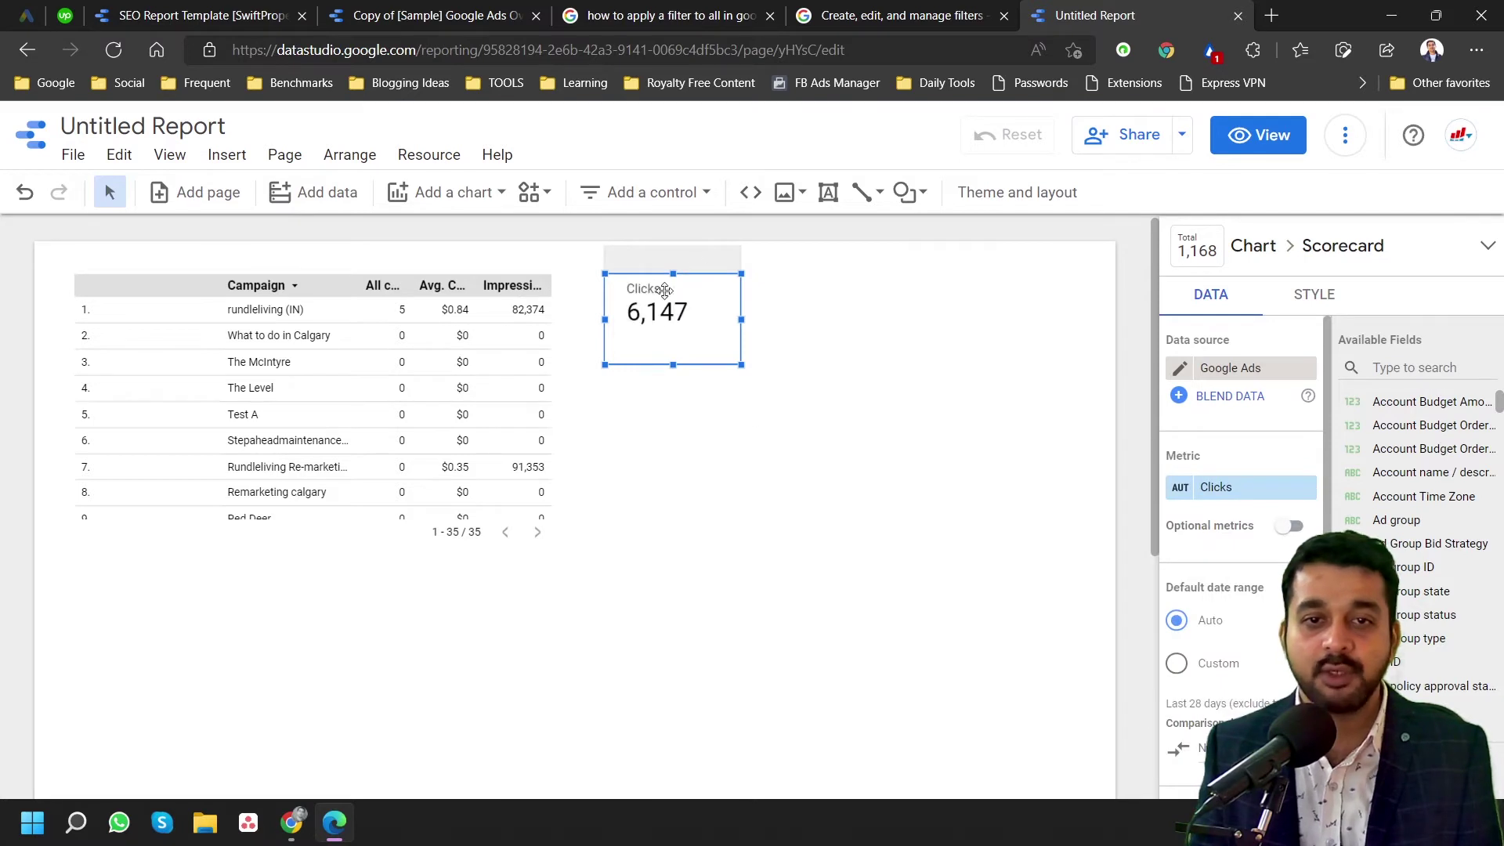
{"action": "left_click", "coordinate": [845, 326]}
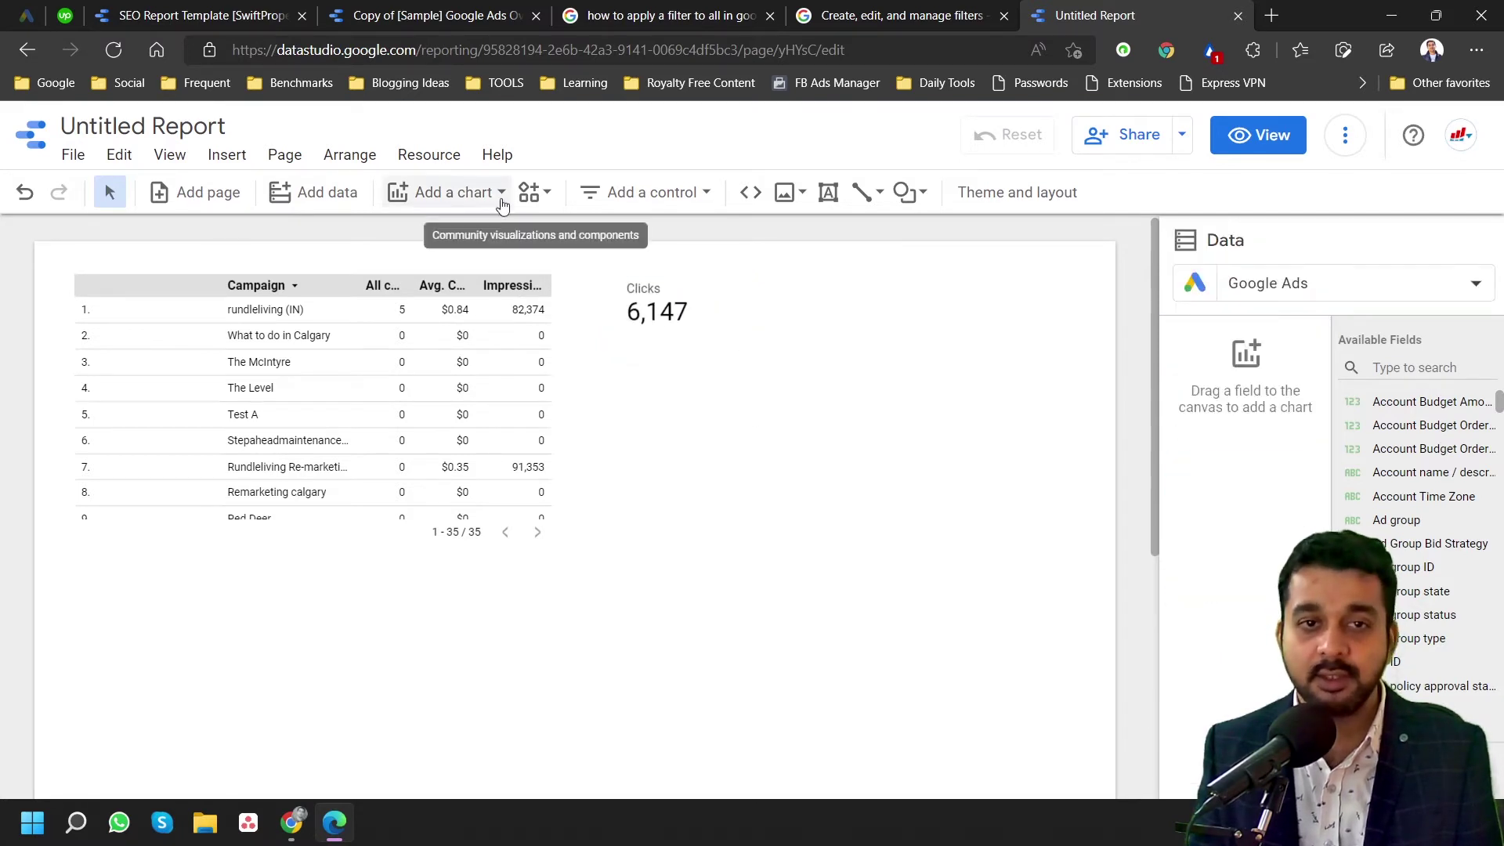
- Add a donut chart to the report page and move it below the campaign table, aligned with the table's left edge
{"action": "left_click", "coordinate": [484, 194]}
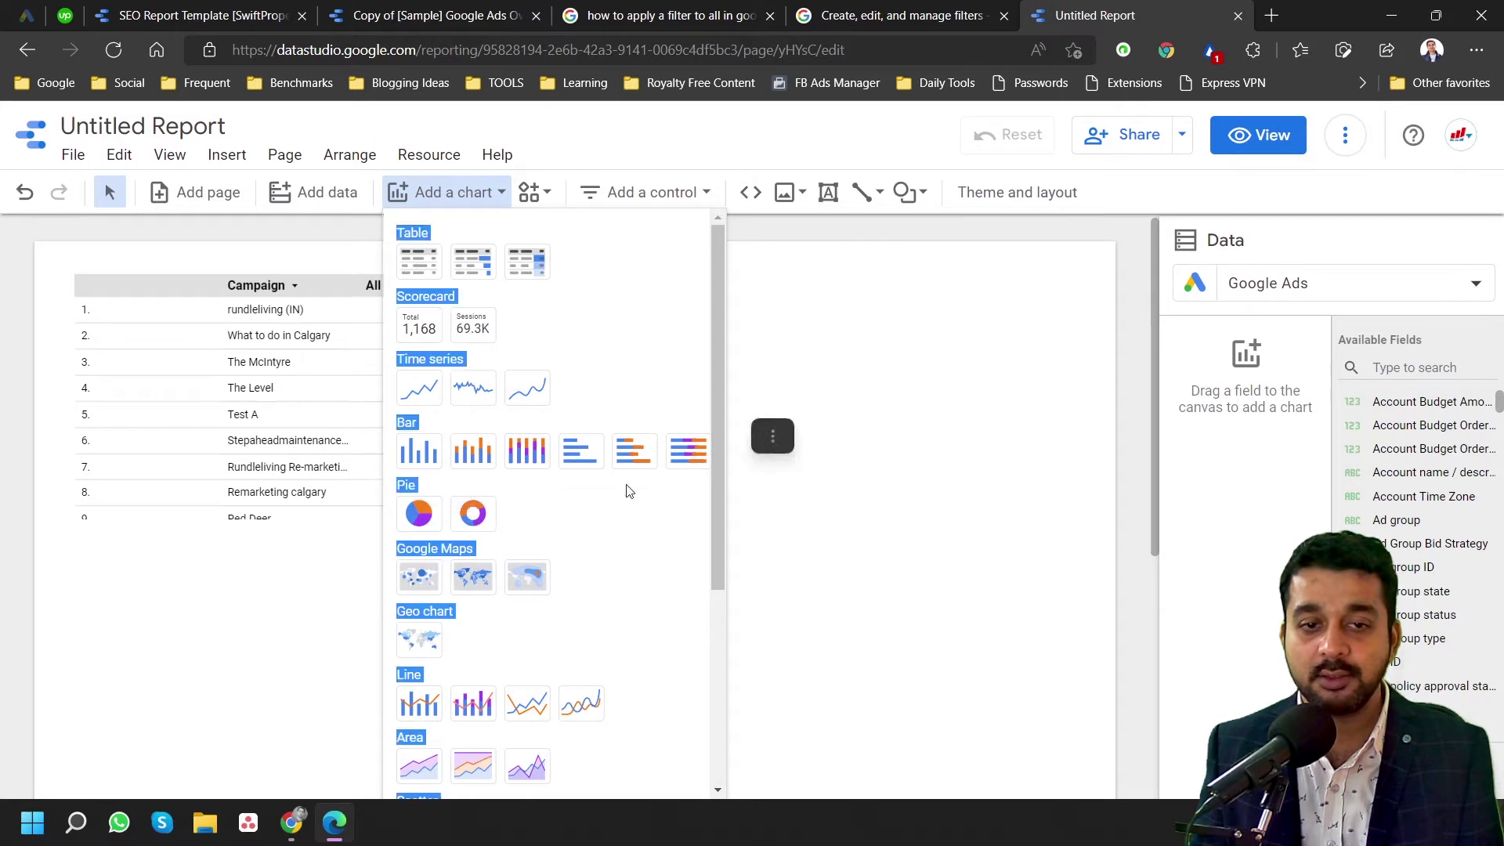
{"action": "left_click", "coordinate": [473, 514]}
{"action": "left_click", "coordinate": [914, 379]}
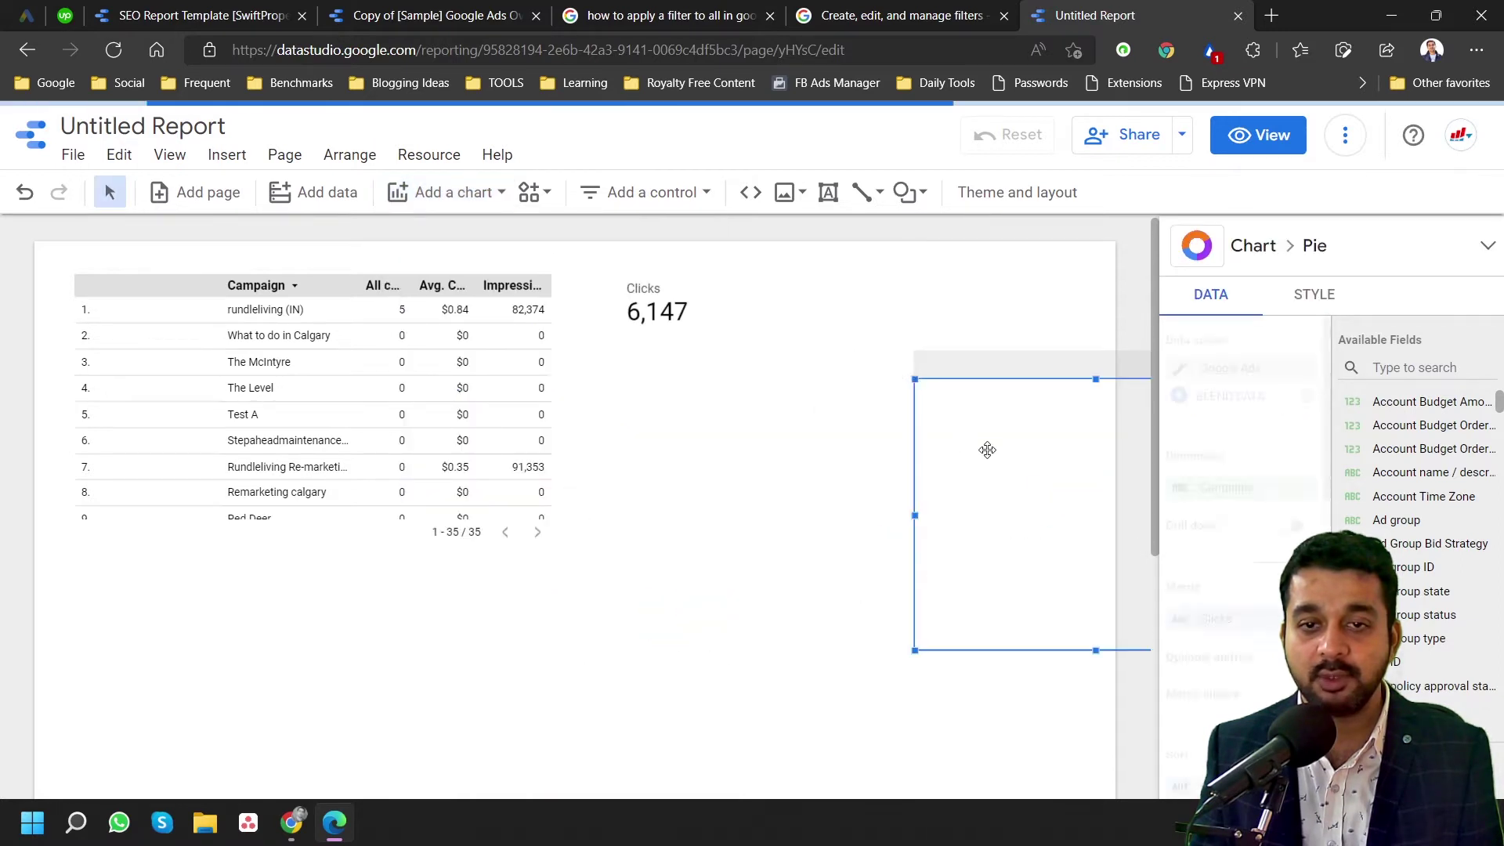
{"action": "left_click_drag", "start_coordinate": [1008, 448], "coordinate": [166, 672]}
{"action": "left_click", "coordinate": [720, 575]}
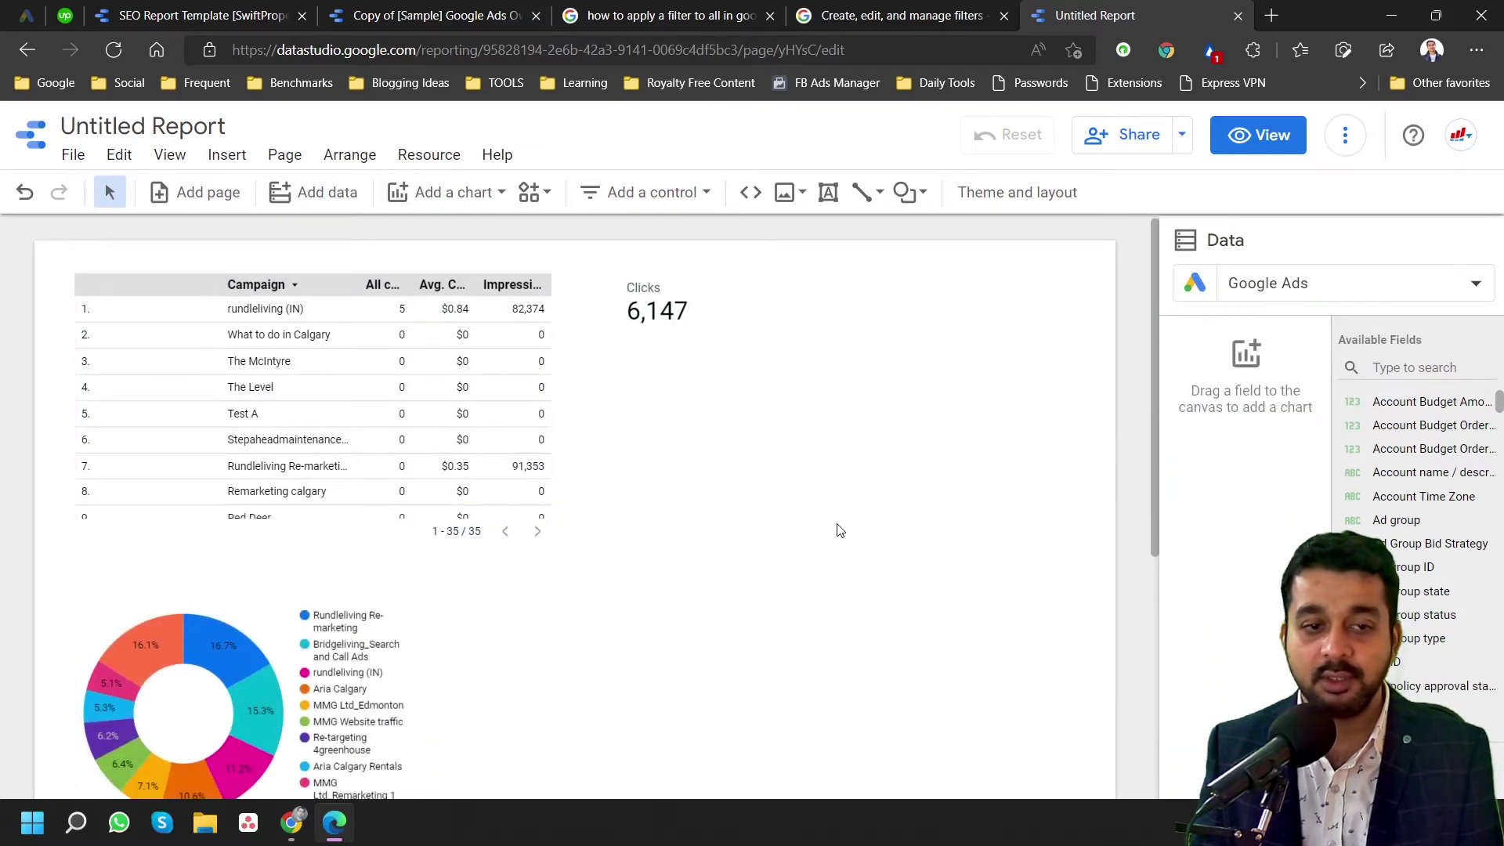
- Try to replace the donut chart's Clicks metric with Region
{"action": "scroll", "coordinate": [839, 527], "scroll_direction": "down", "scroll_amount": 2}
{"action": "left_click", "coordinate": [235, 595]}
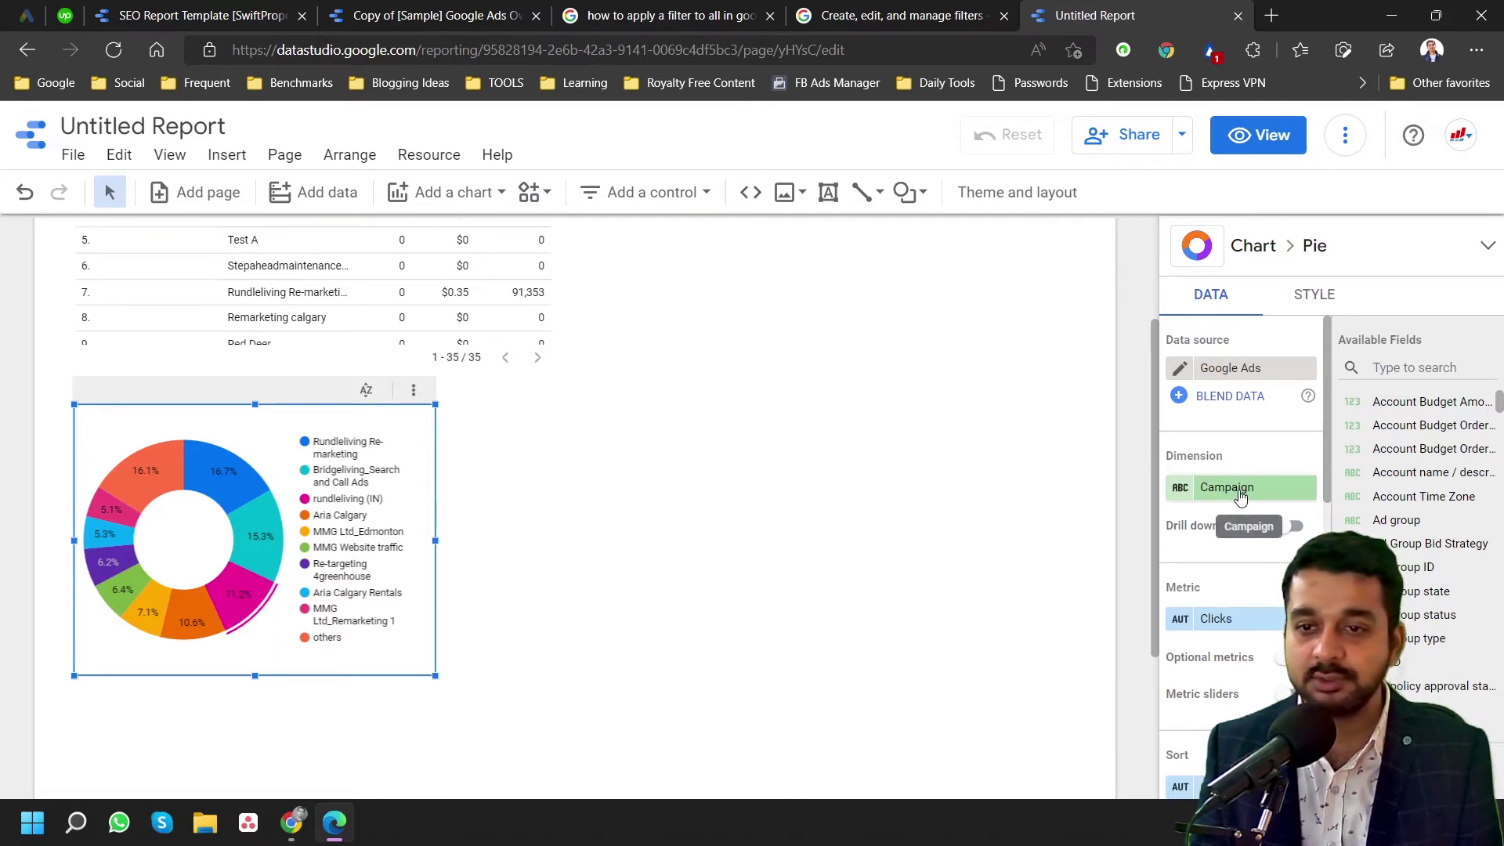
{"action": "left_click", "coordinate": [1215, 618]}
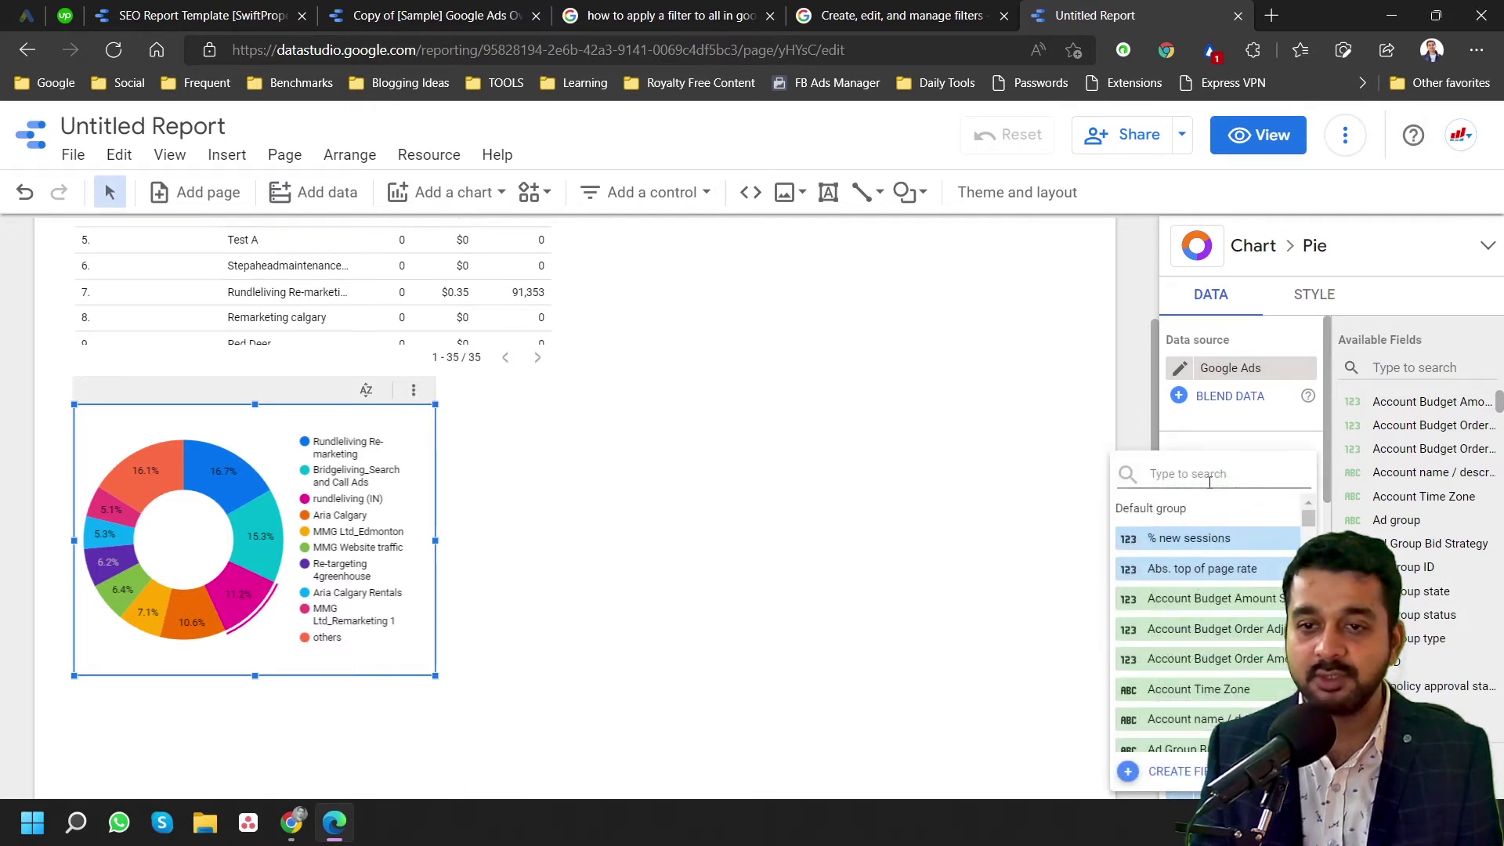
{"action": "type", "text": "regio"}
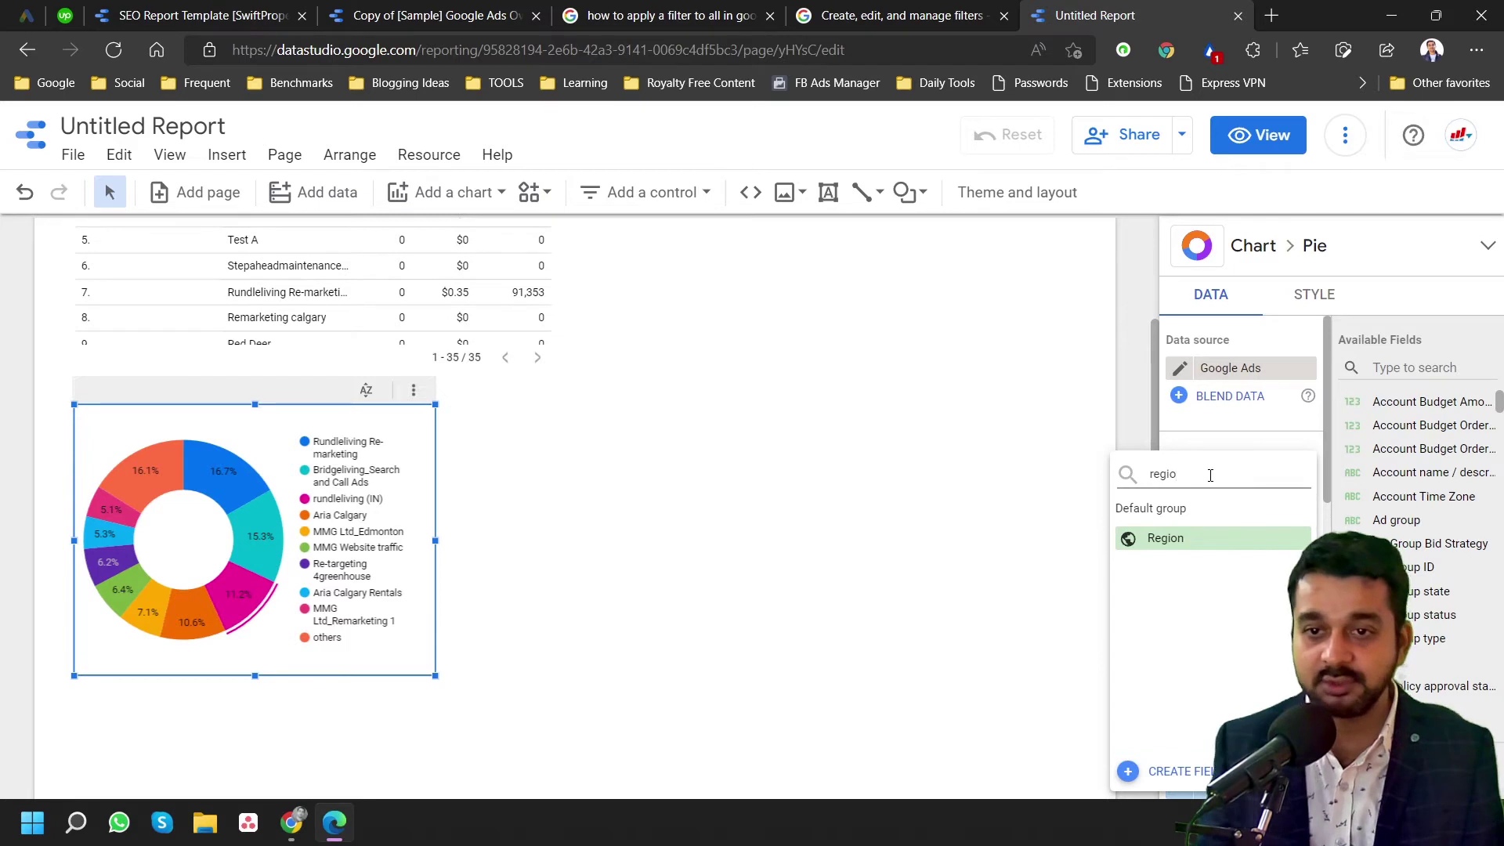
{"action": "left_click", "coordinate": [1151, 538]}
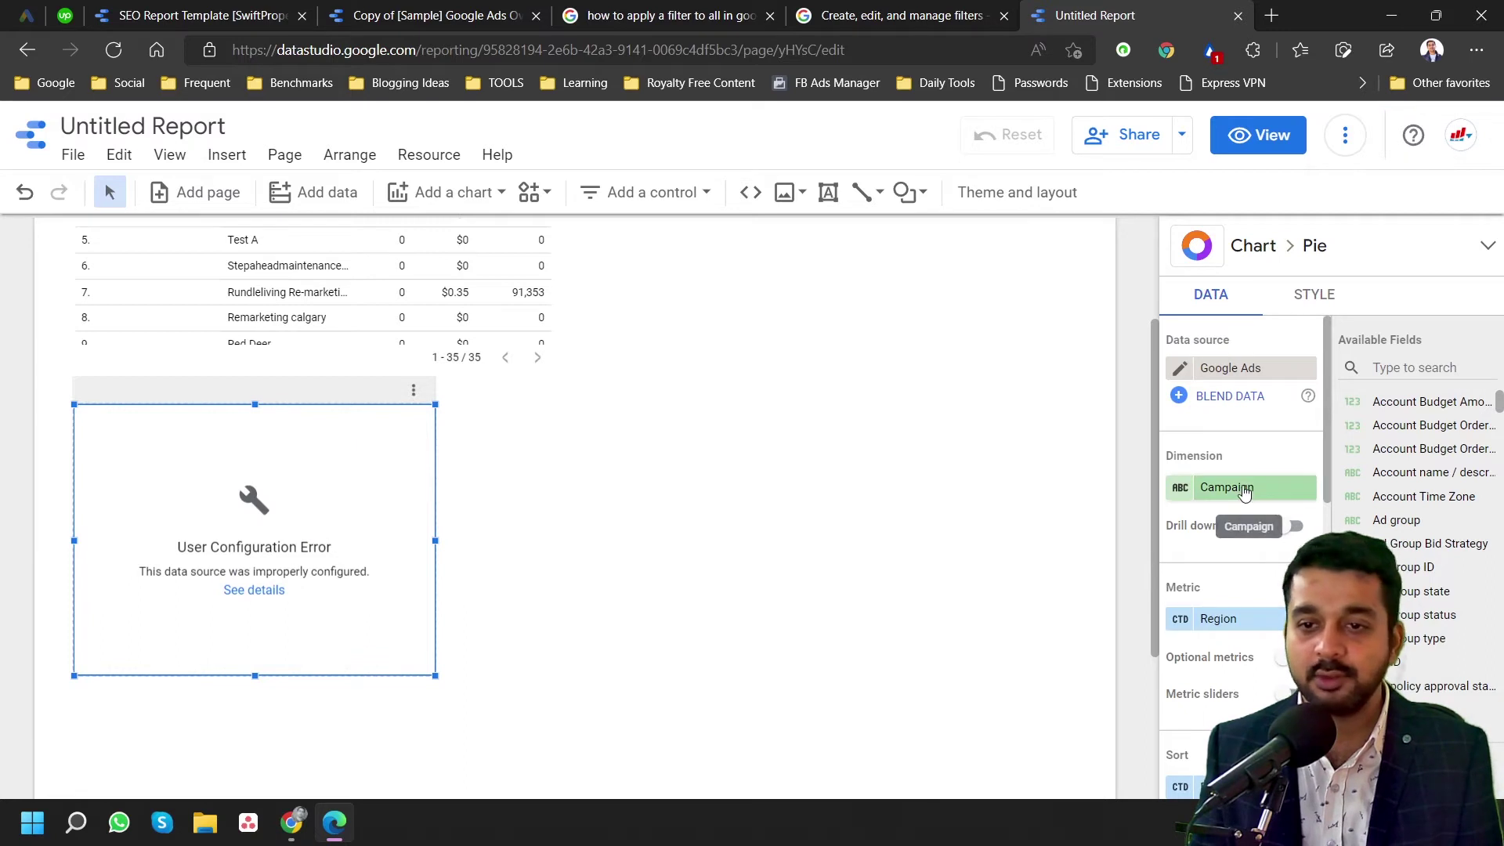
- Set the donut chart's metric to % new sessions, keeping Campaign as the dimension
{"action": "left_click", "coordinate": [1218, 618]}
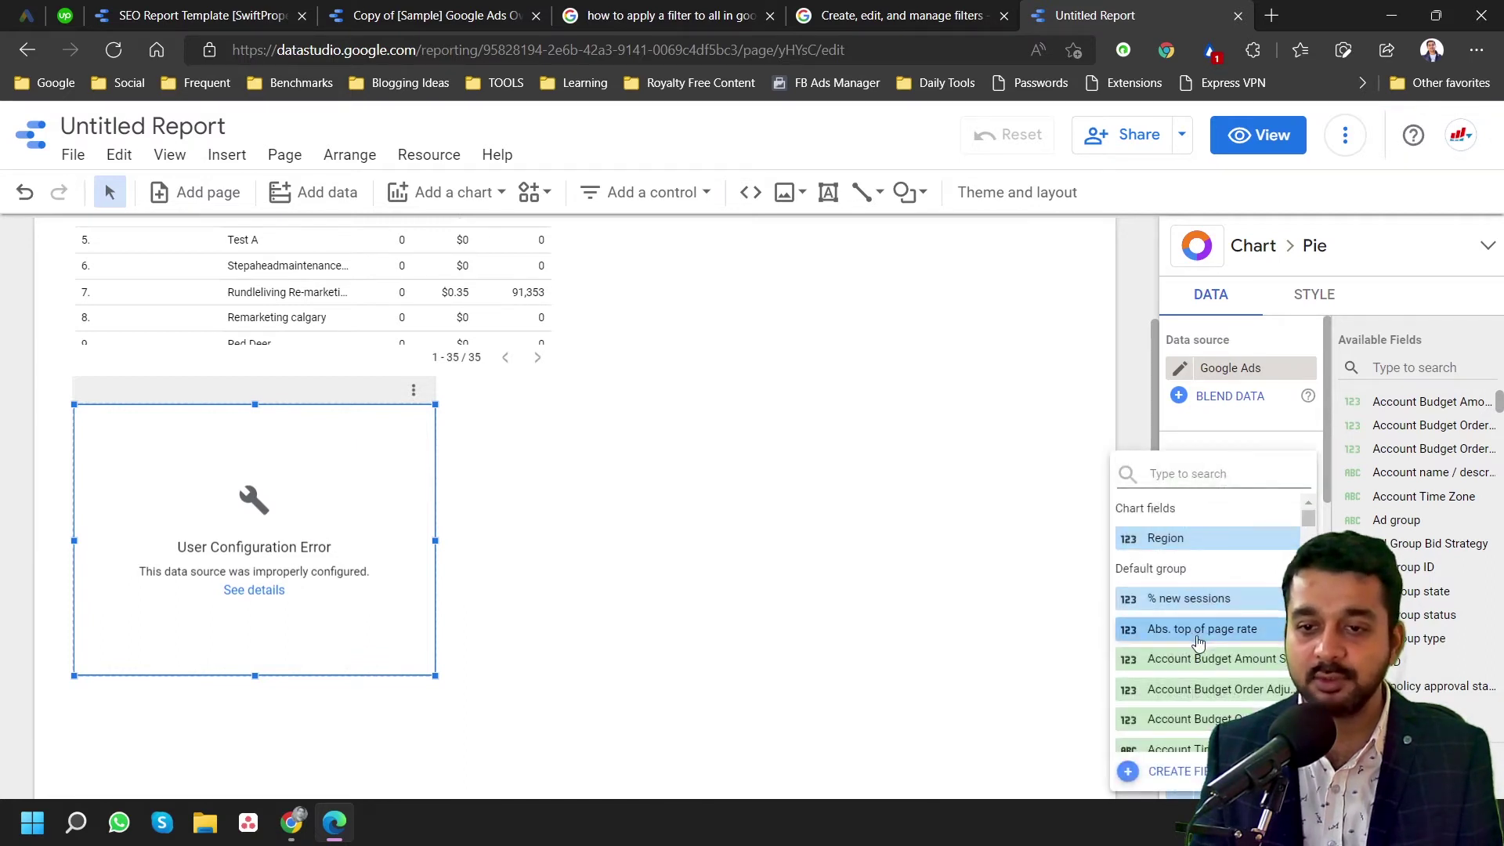
{"action": "left_click", "coordinate": [1208, 598]}
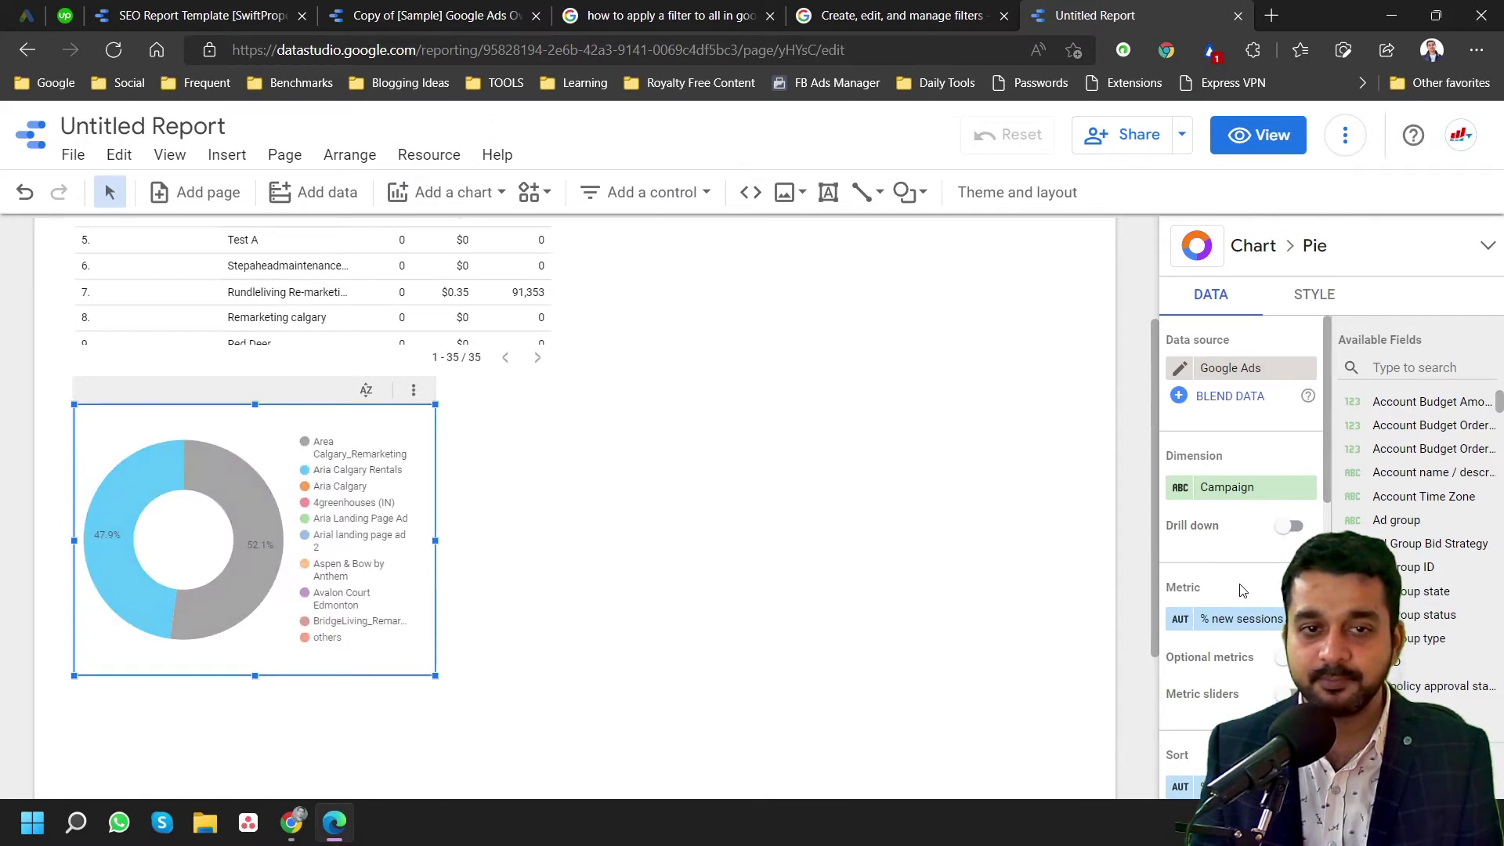
{"action": "left_click", "coordinate": [721, 463]}
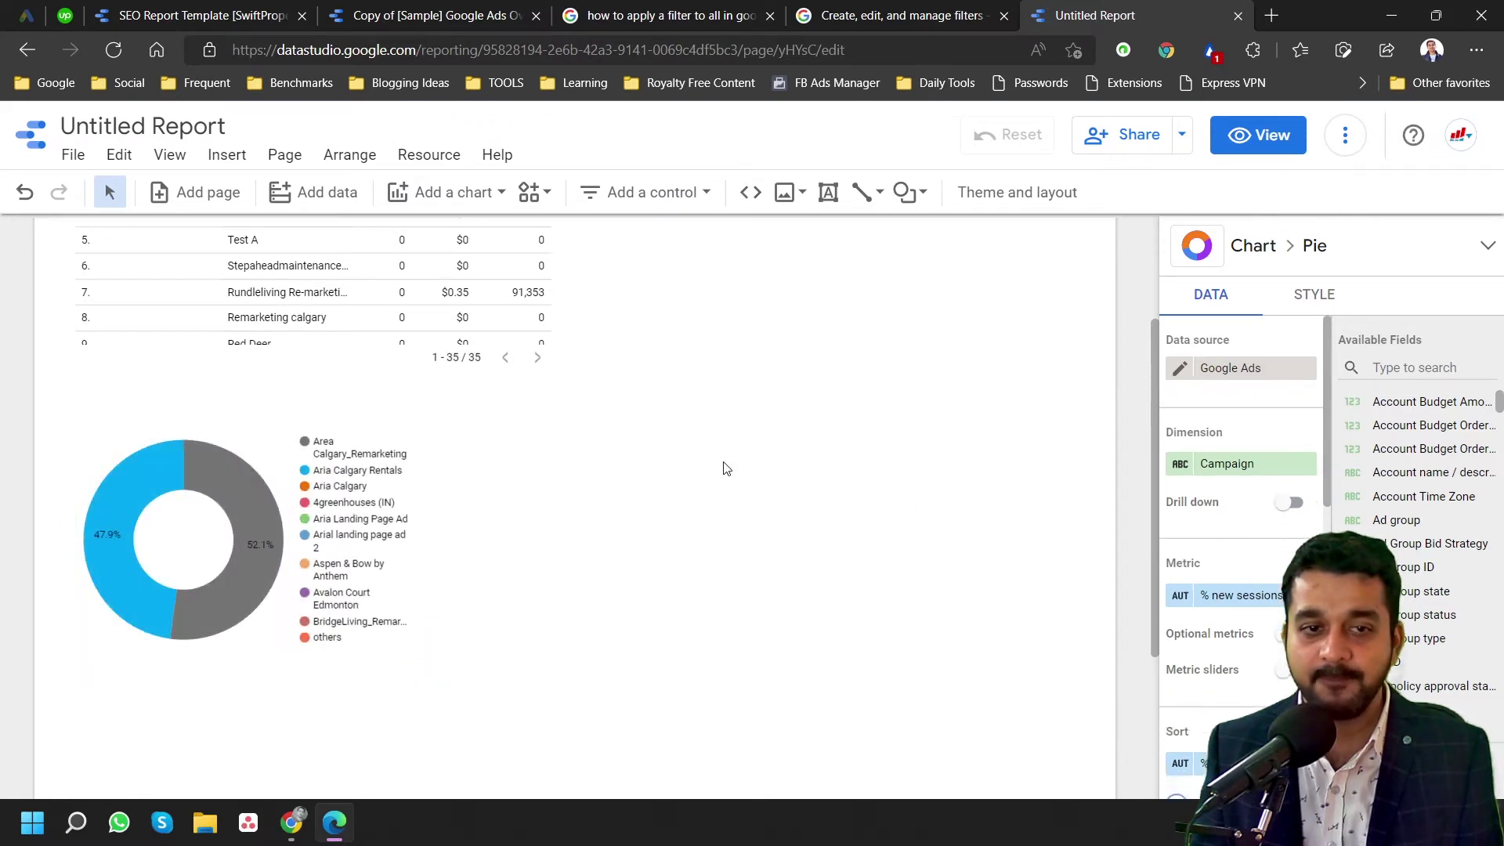
{"action": "left_click", "coordinate": [167, 565]}
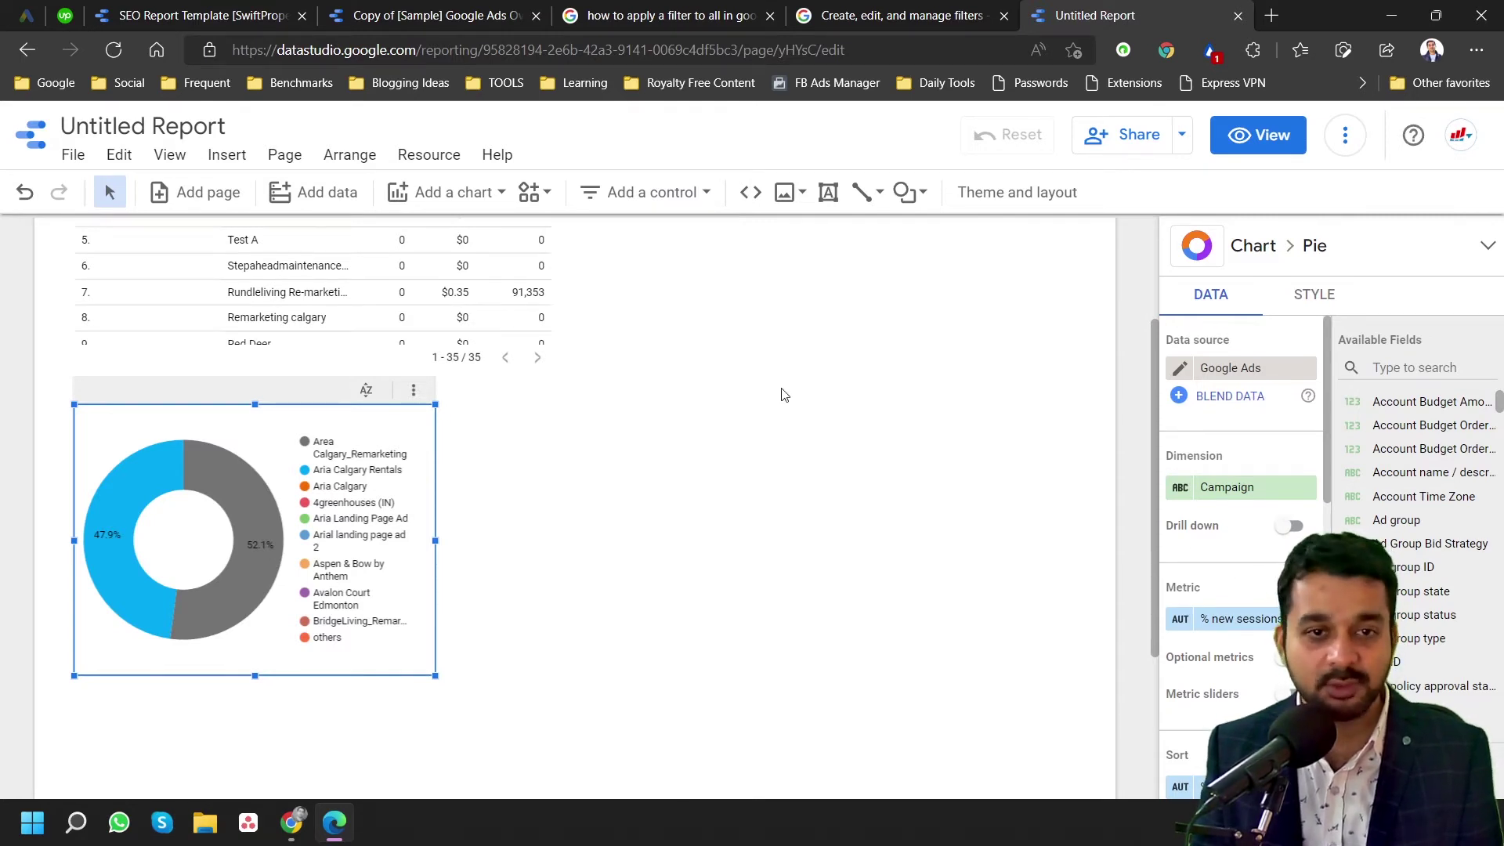
{"action": "left_click", "coordinate": [535, 194]}
{"action": "left_click", "coordinate": [533, 194]}
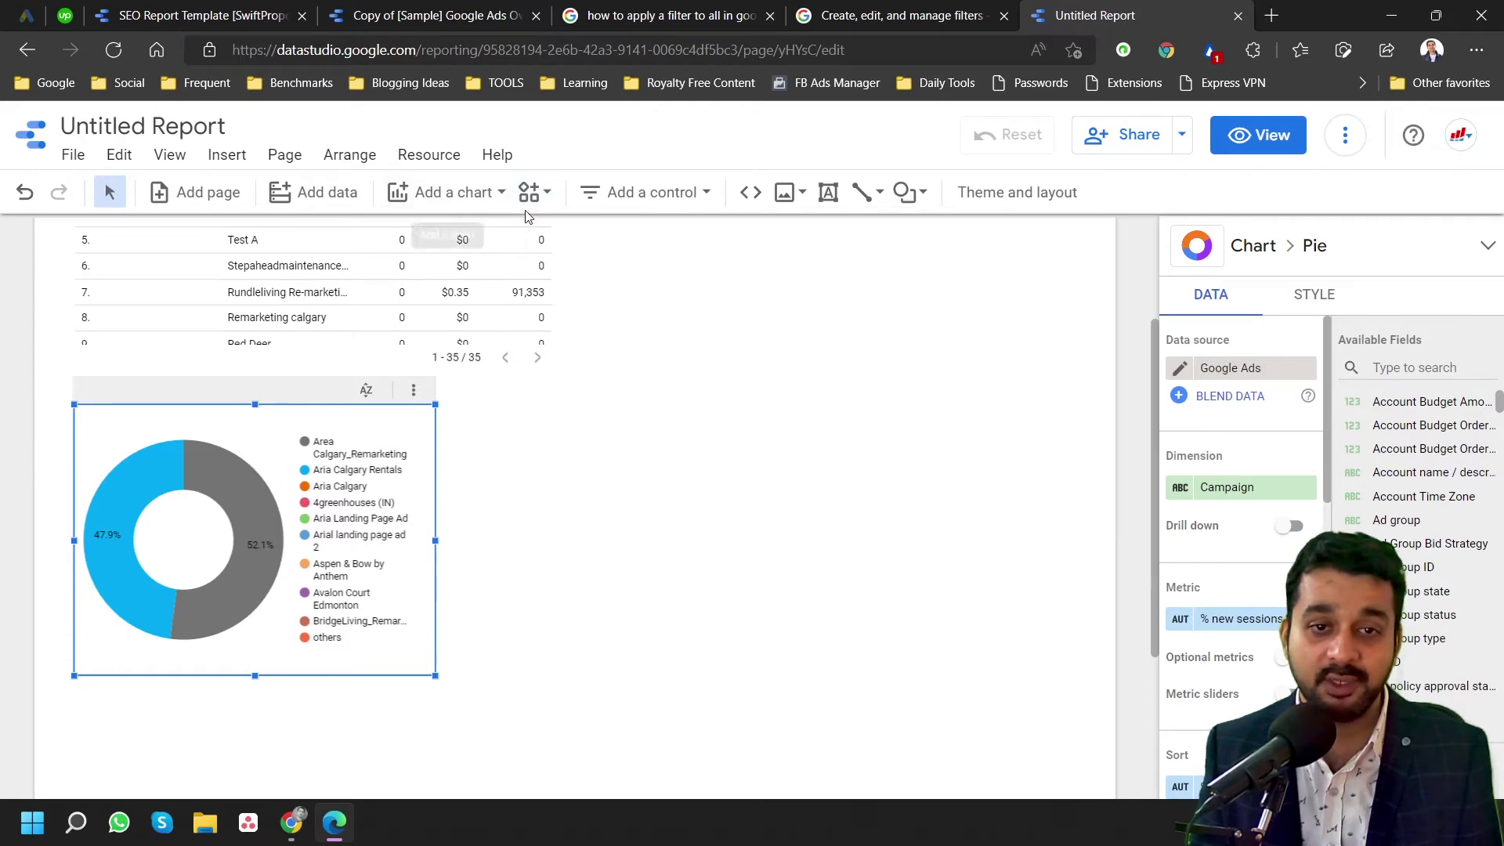
{"action": "left_click", "coordinate": [446, 193]}
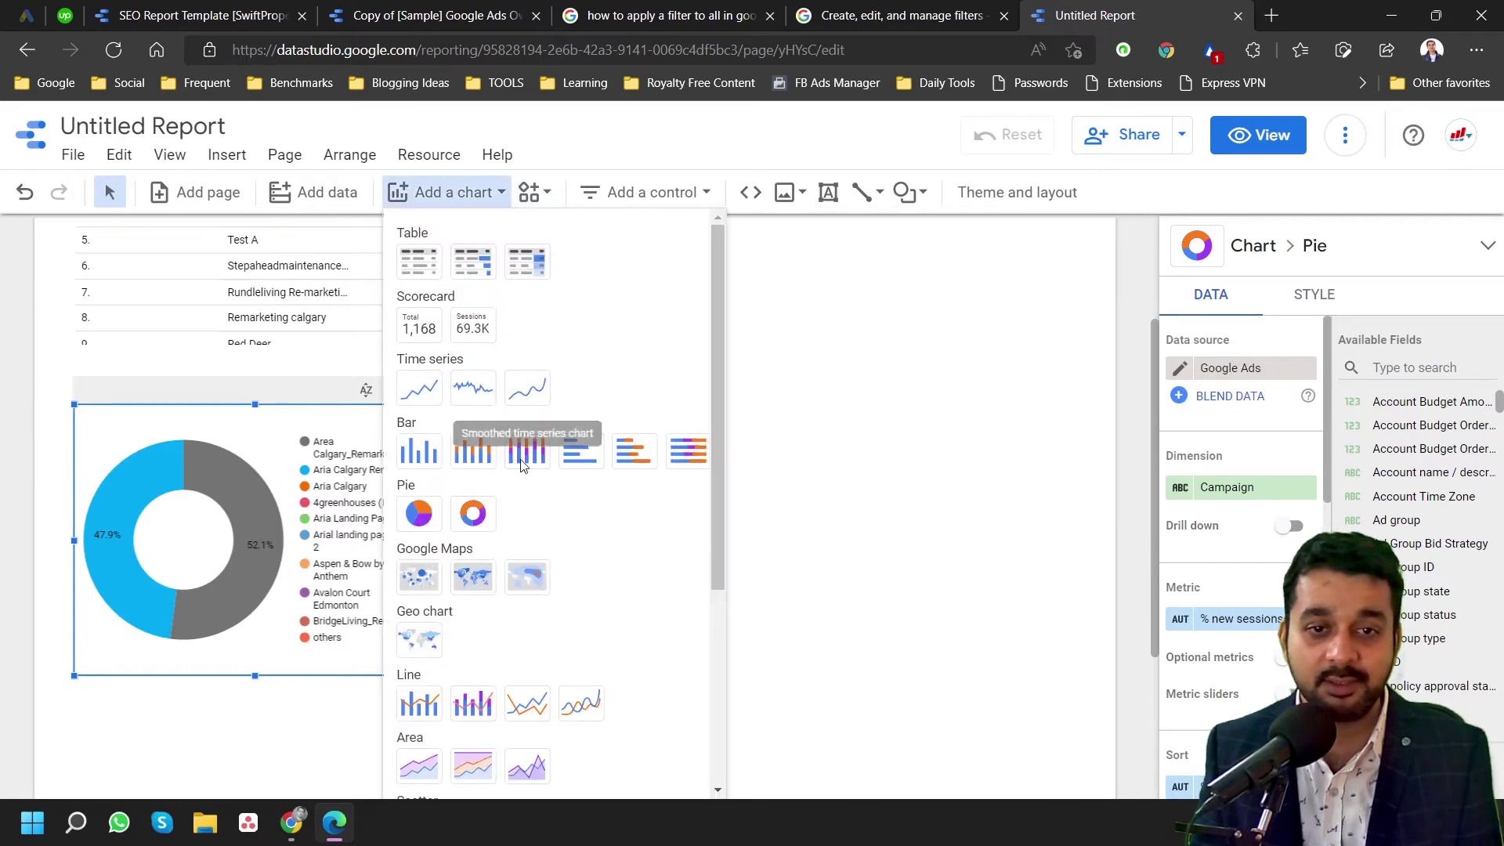
{"action": "left_click", "coordinate": [828, 504]}
{"action": "scroll", "coordinate": [613, 358], "scroll_direction": "up", "scroll_amount": 2}
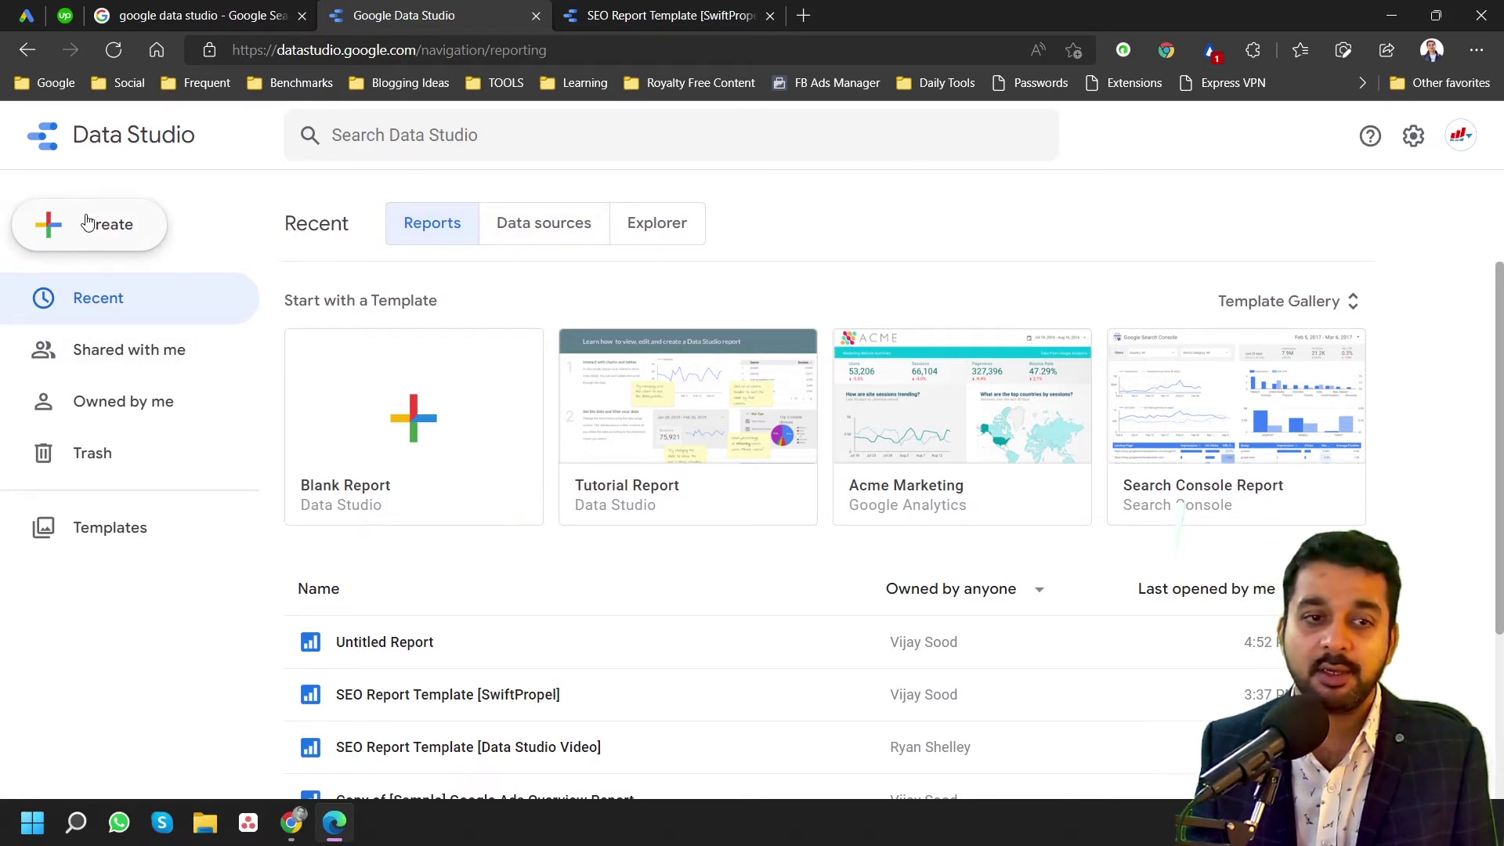
- Open the full template gallery and look through the categories its templates can be filtered by
{"action": "left_click", "coordinate": [1339, 309]}
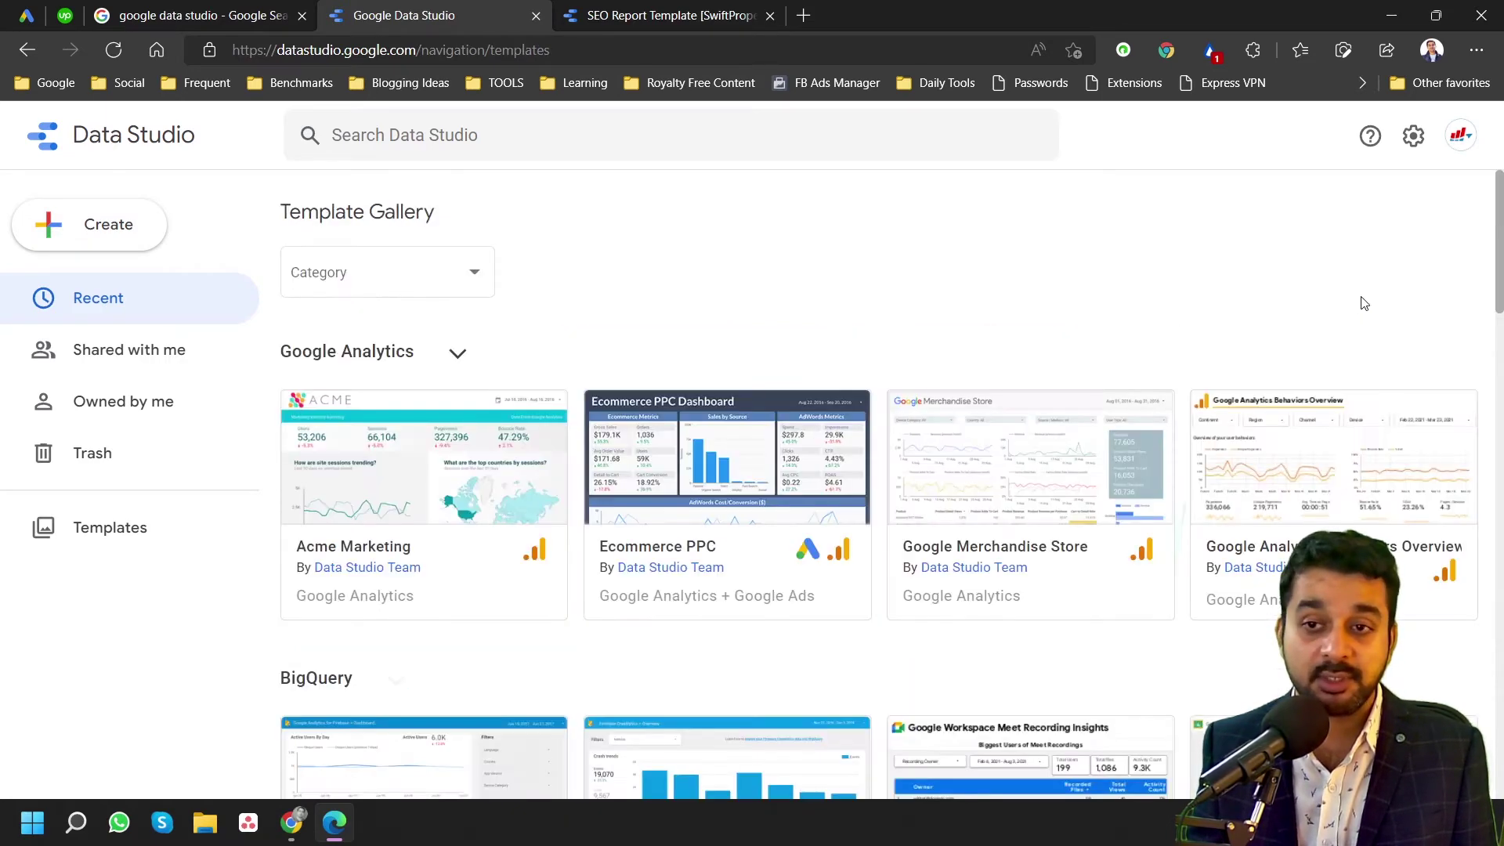
{"action": "left_click", "coordinate": [470, 286]}
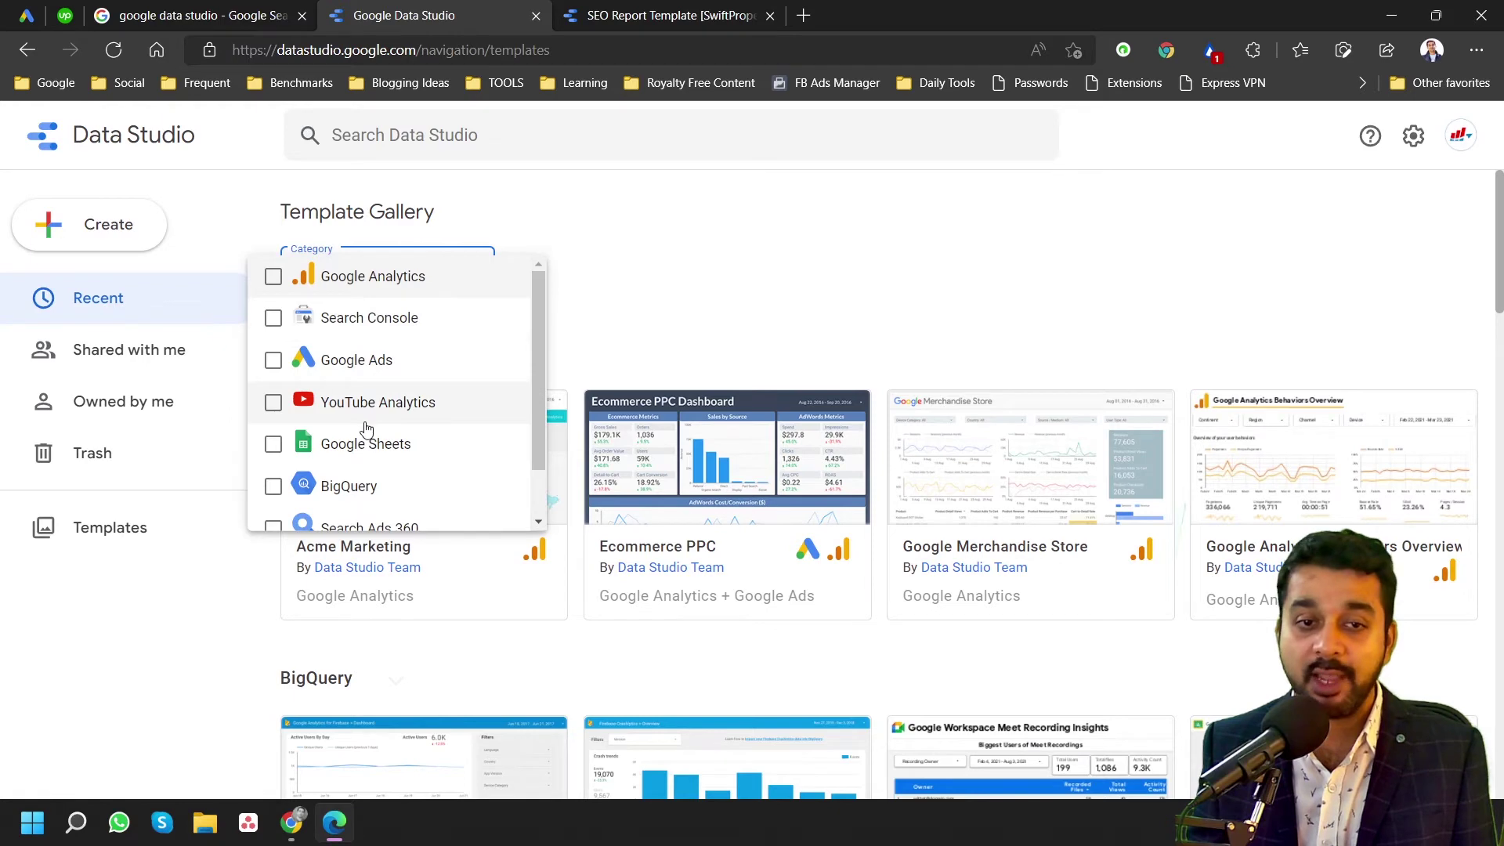
{"action": "scroll", "coordinate": [356, 470], "scroll_direction": "down", "scroll_amount": 1}
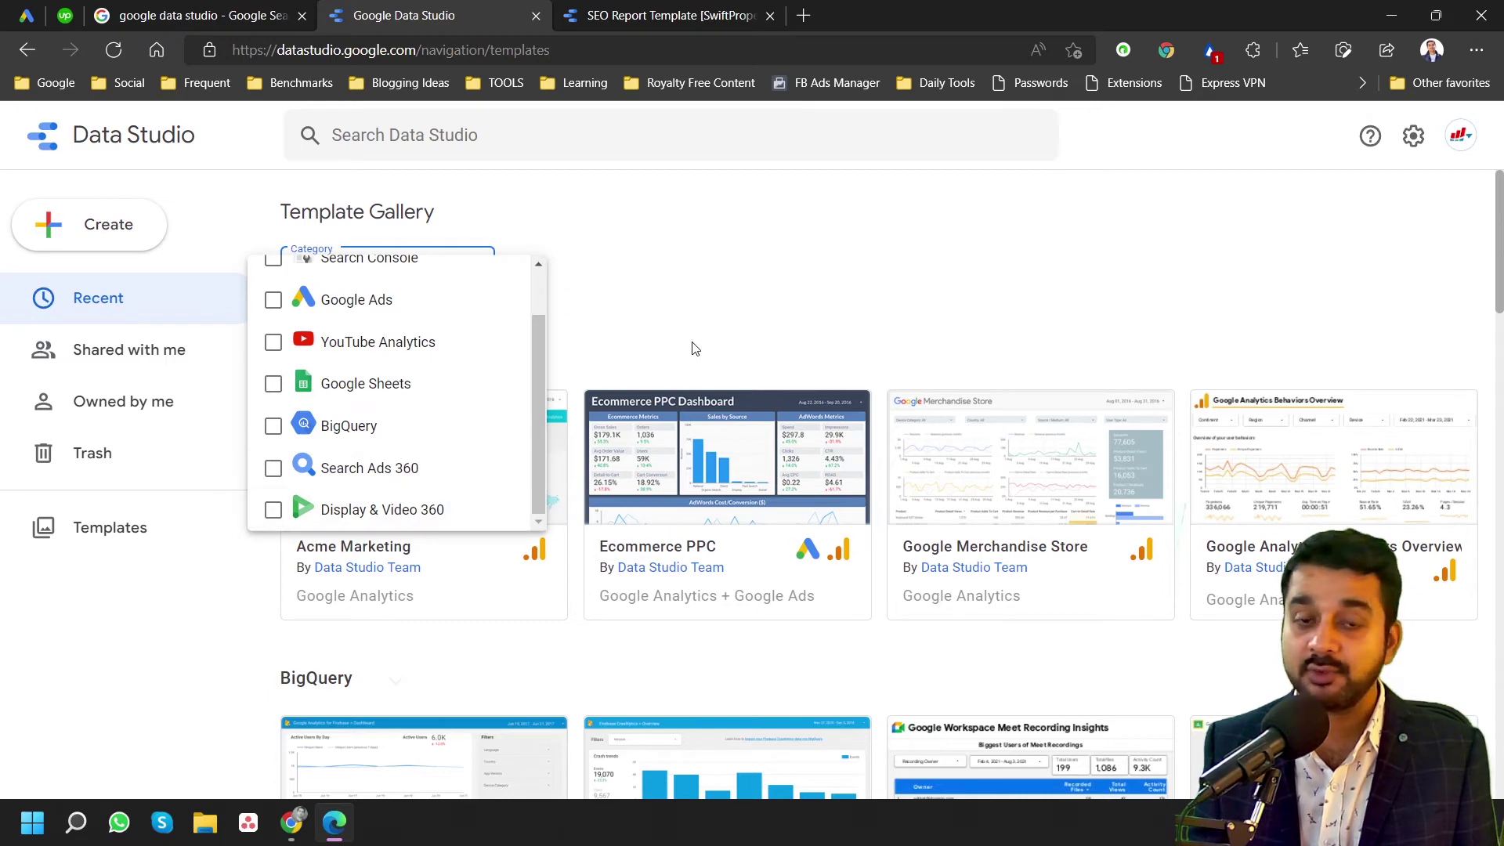
{"action": "scroll", "coordinate": [403, 379], "scroll_direction": "up", "scroll_amount": 1}
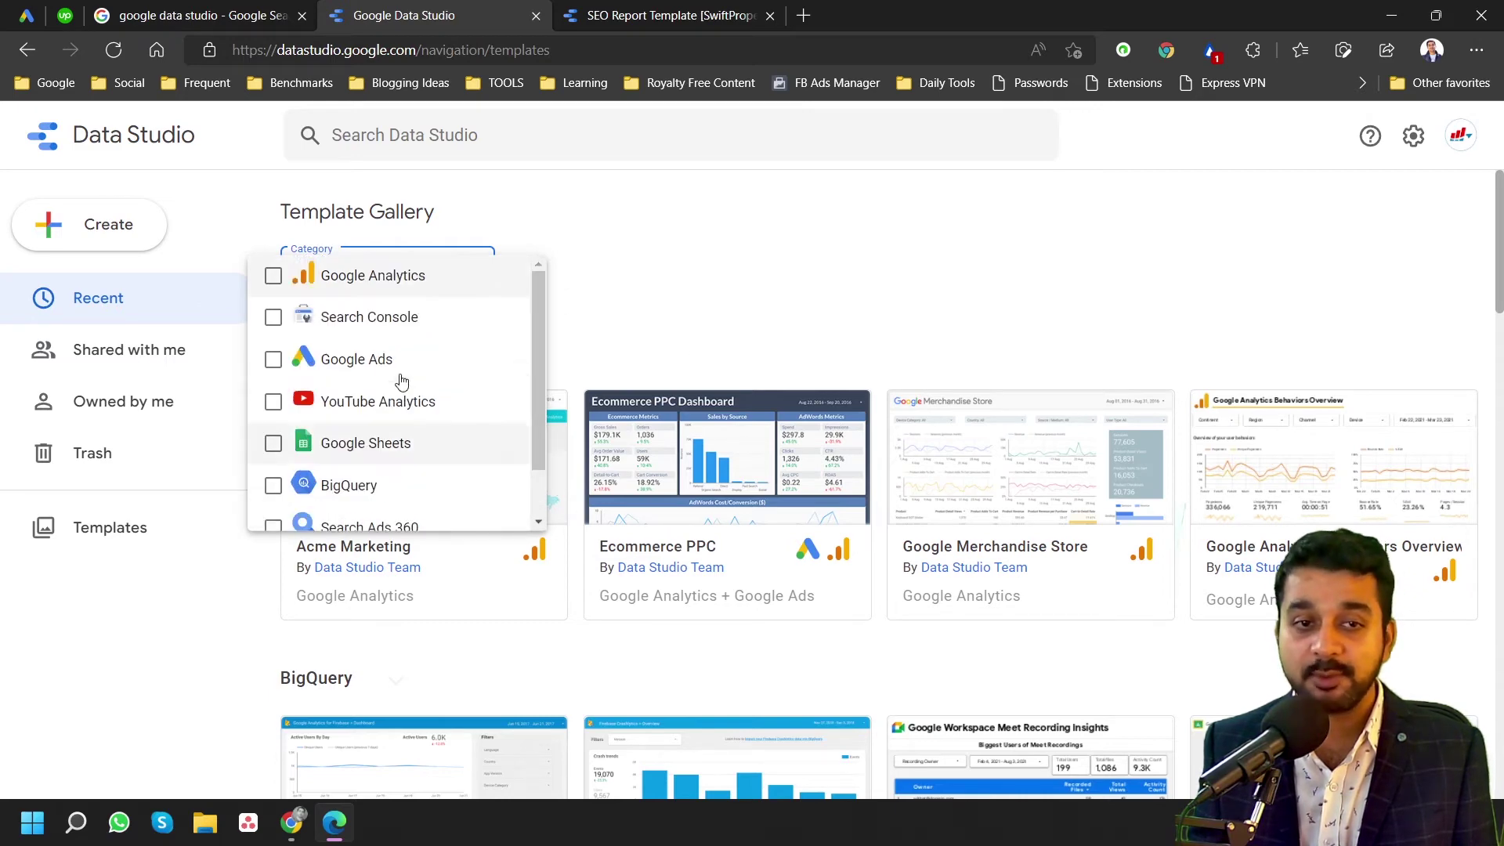
{"action": "left_click", "coordinate": [660, 293]}
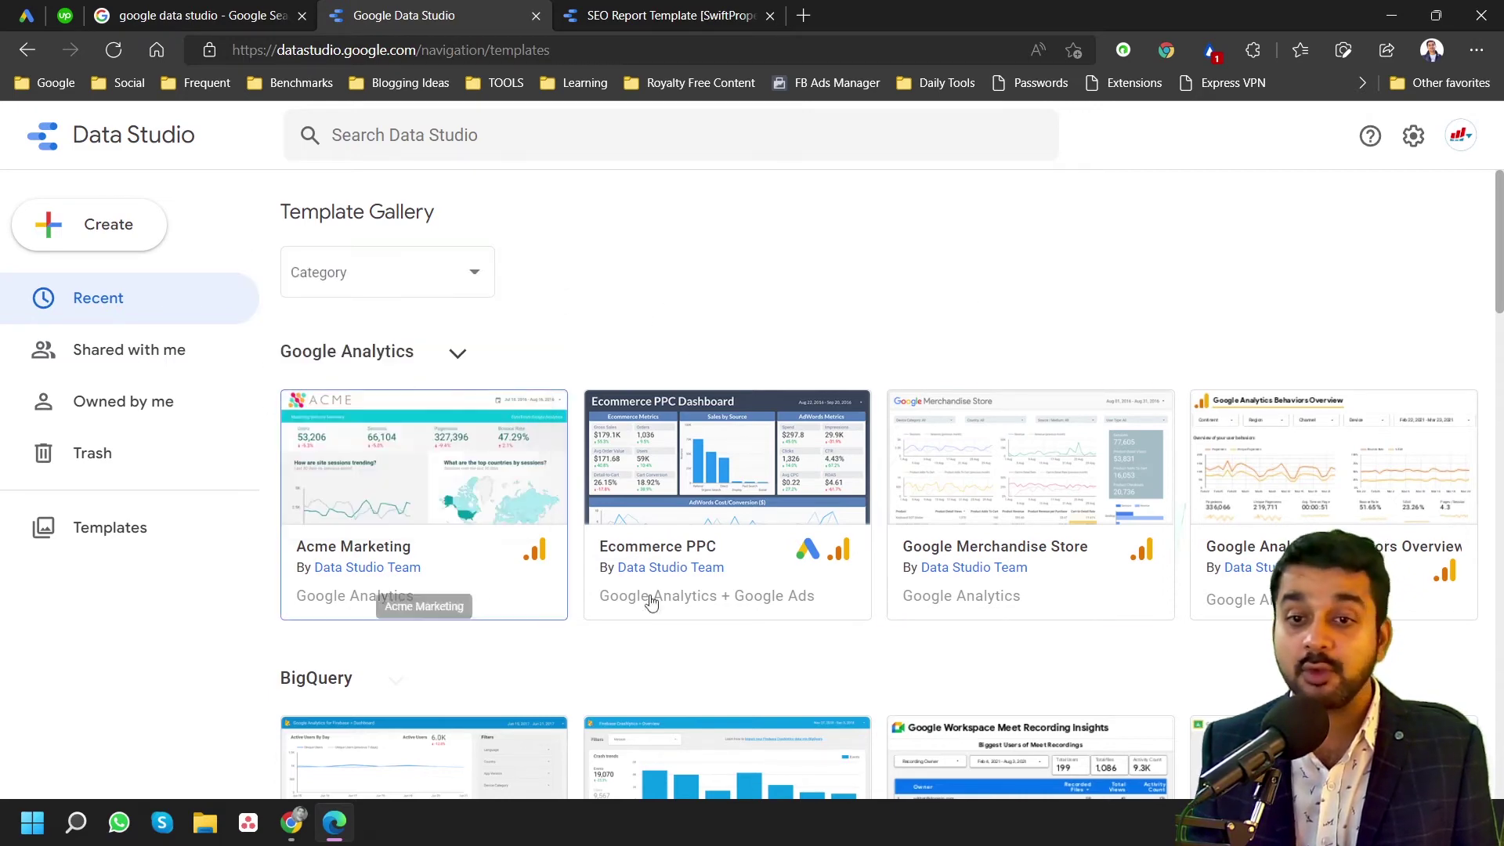
- Filter the template gallery to the Google Ads category
{"action": "left_click", "coordinate": [406, 282]}
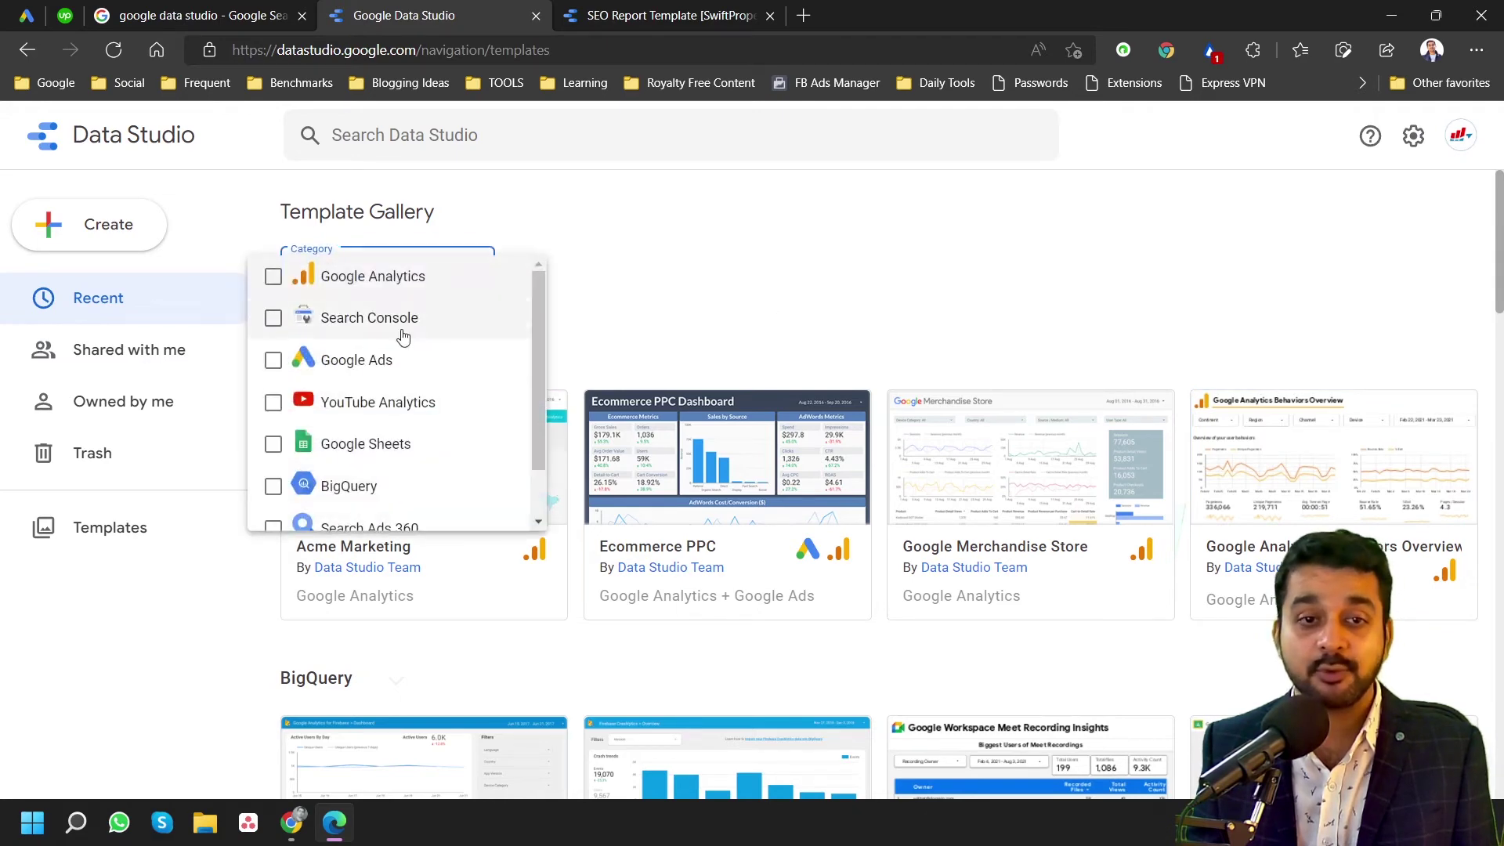
{"action": "left_click", "coordinate": [376, 361]}
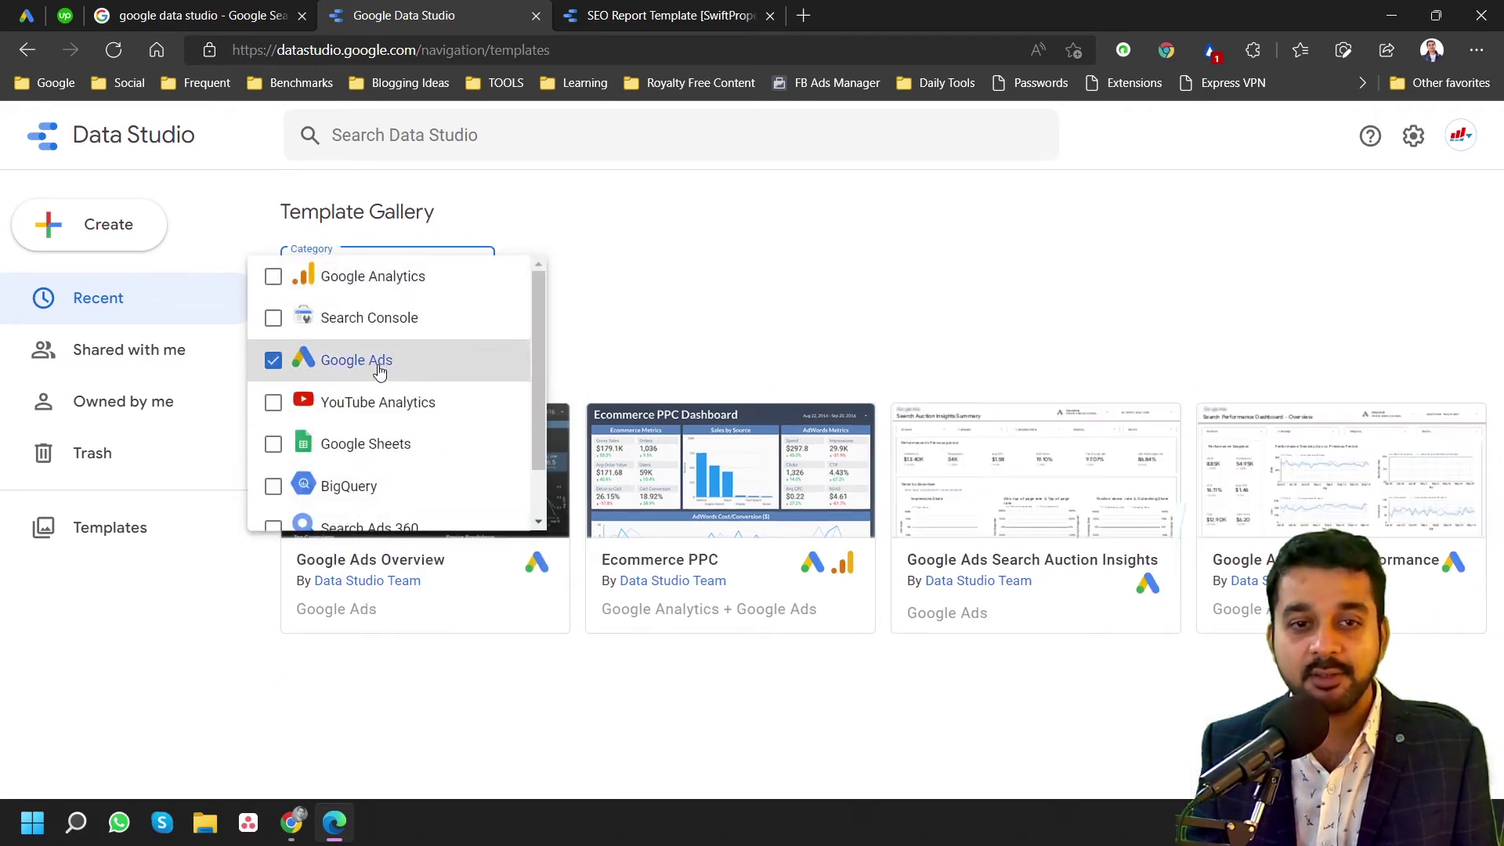
{"action": "left_click", "coordinate": [680, 334]}
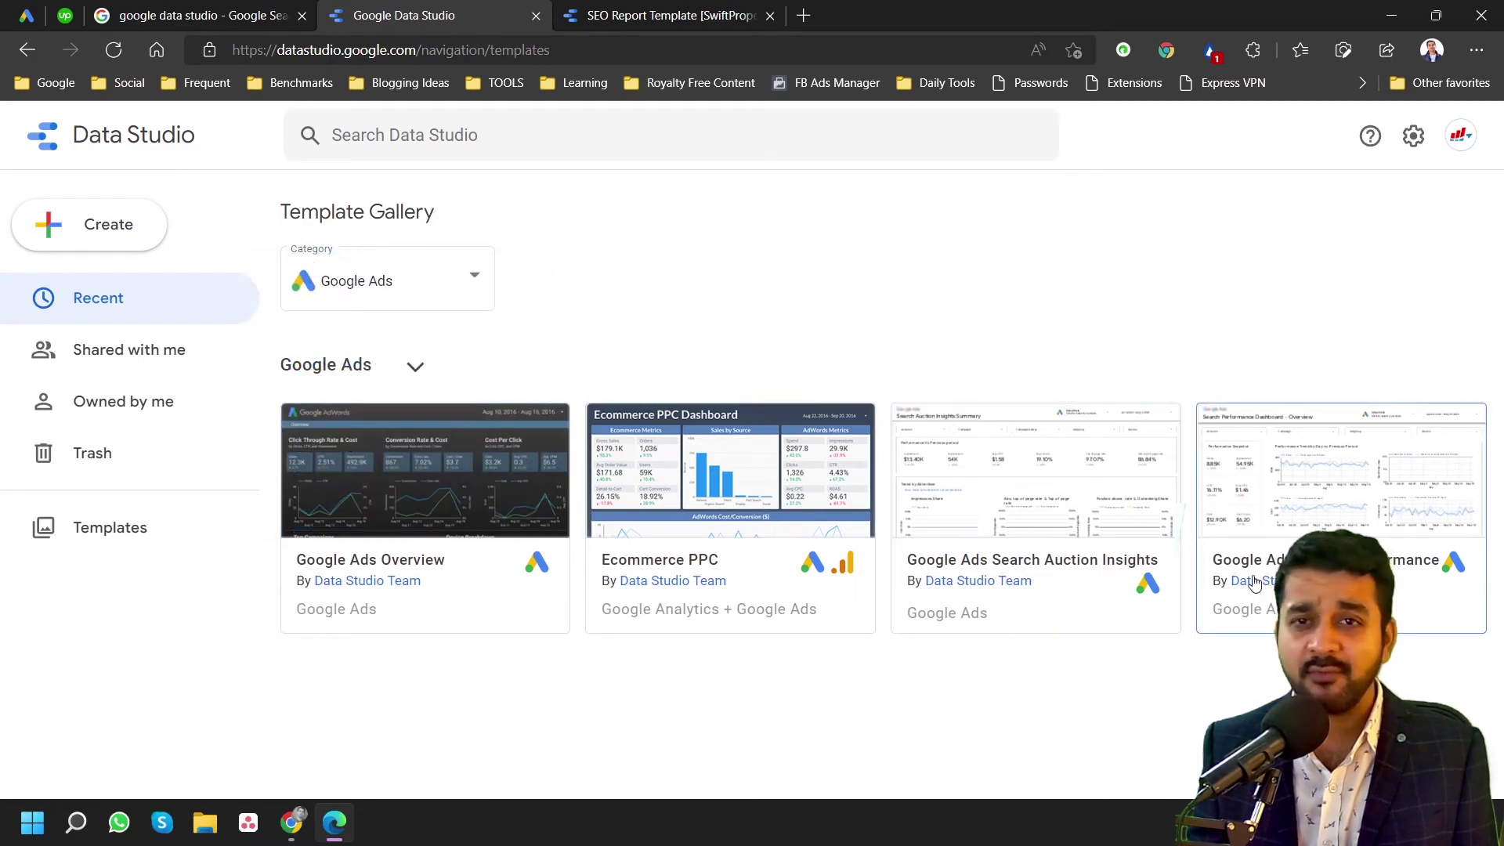
- Expand the Google Ads template section, look through all its templates and collapse it again
{"action": "left_click", "coordinate": [415, 368]}
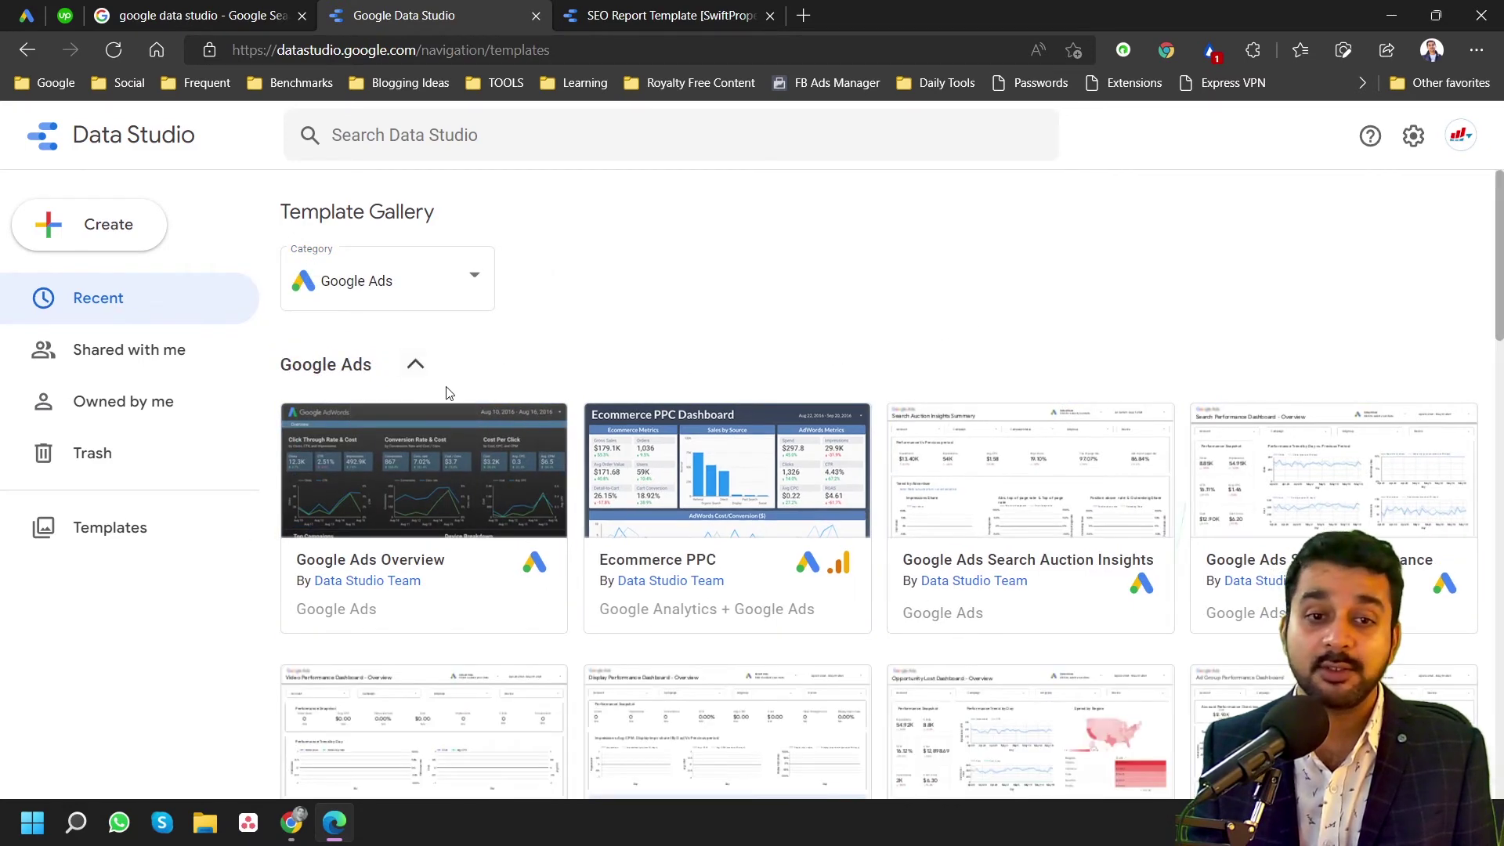
{"action": "scroll", "coordinate": [623, 385], "scroll_direction": "down", "scroll_amount": 15}
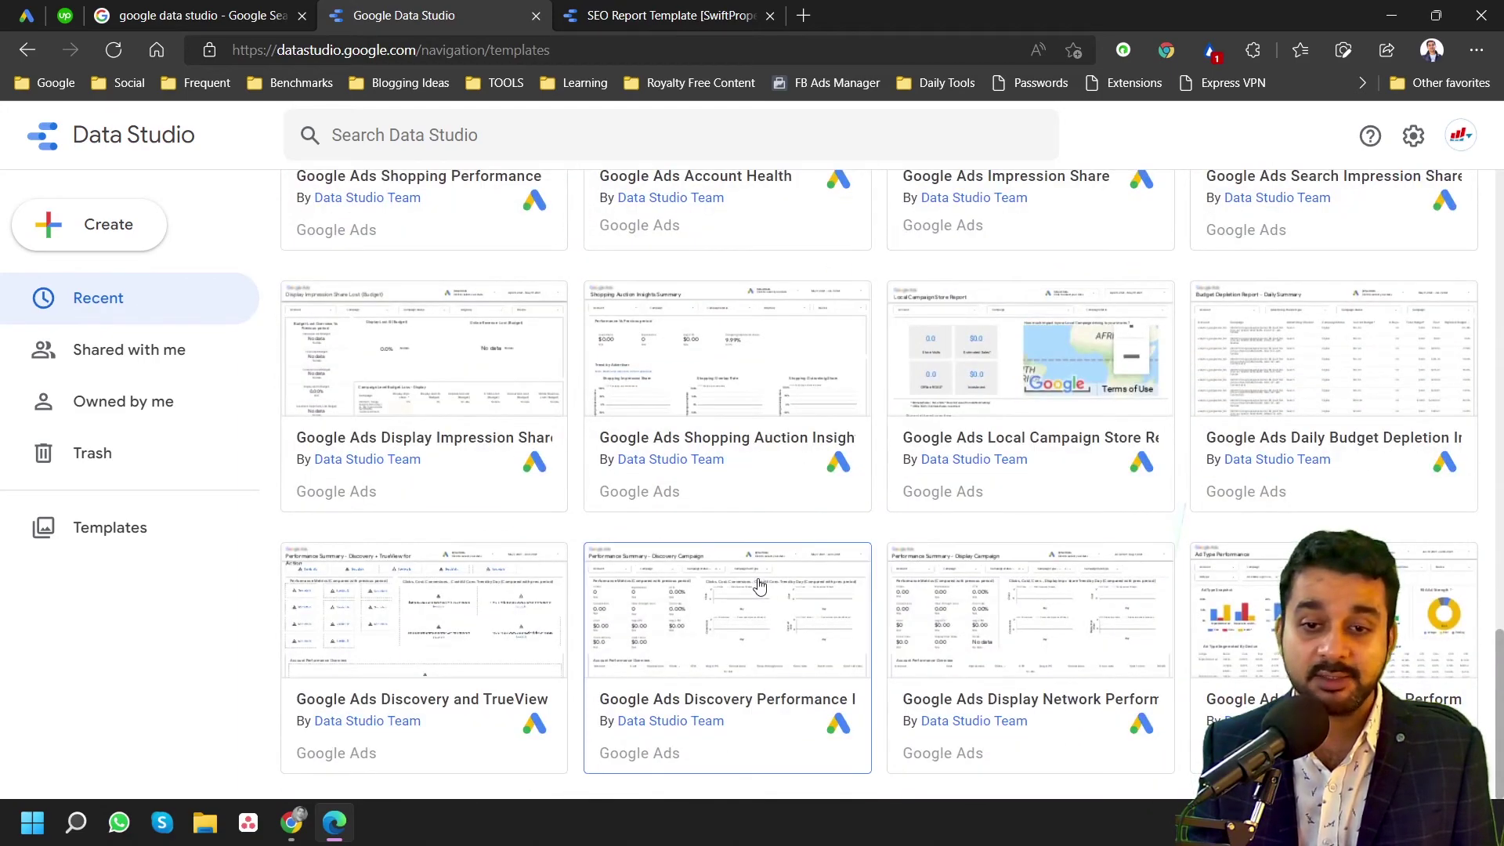
{"action": "scroll", "coordinate": [758, 583], "scroll_direction": "up", "scroll_amount": 5}
{"action": "scroll", "coordinate": [758, 583], "scroll_direction": "up", "scroll_amount": 10}
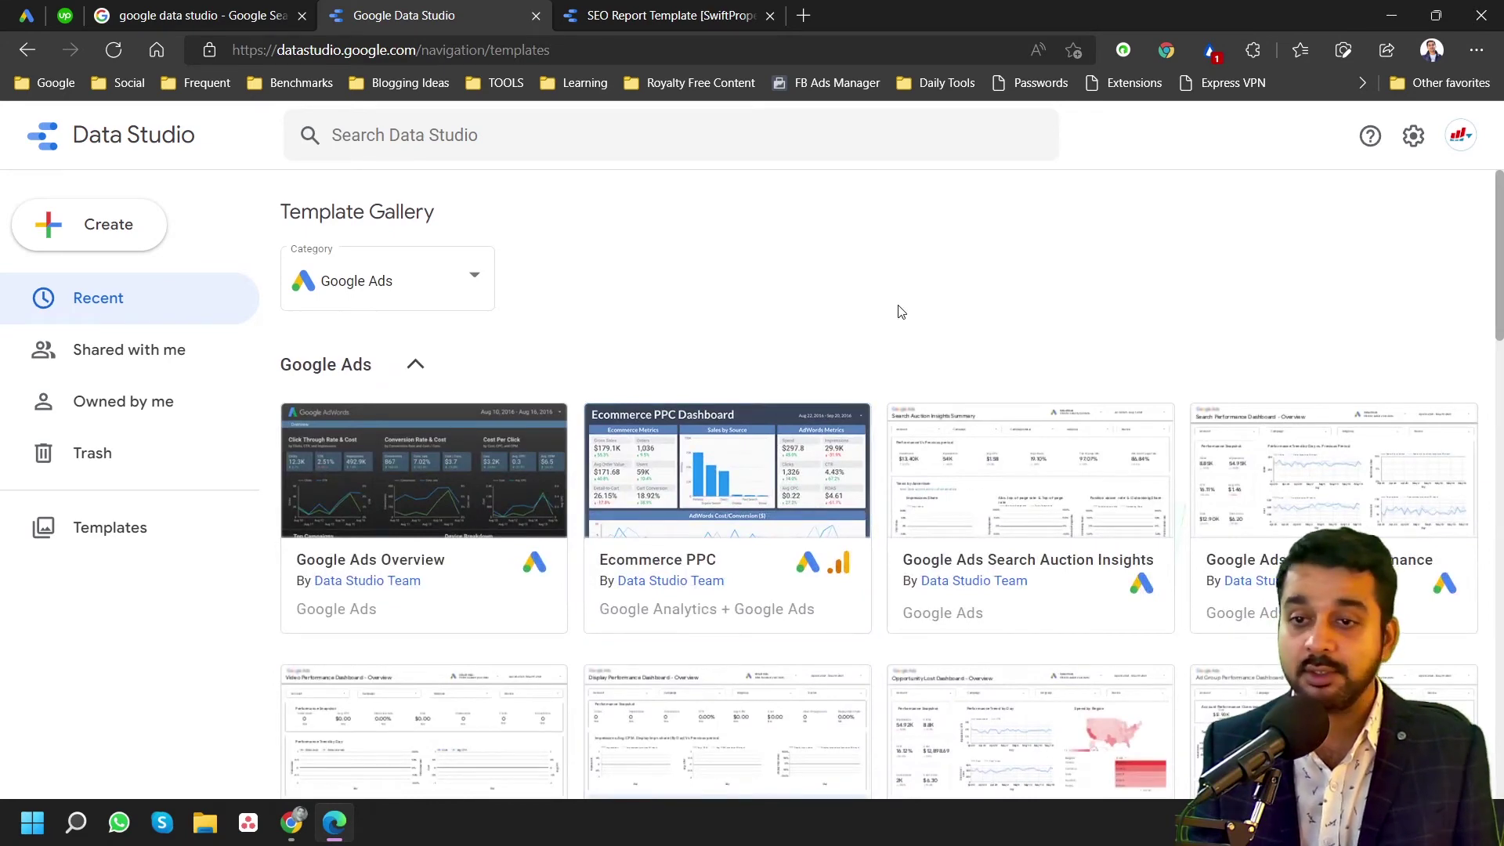
{"action": "left_click", "coordinate": [413, 366]}
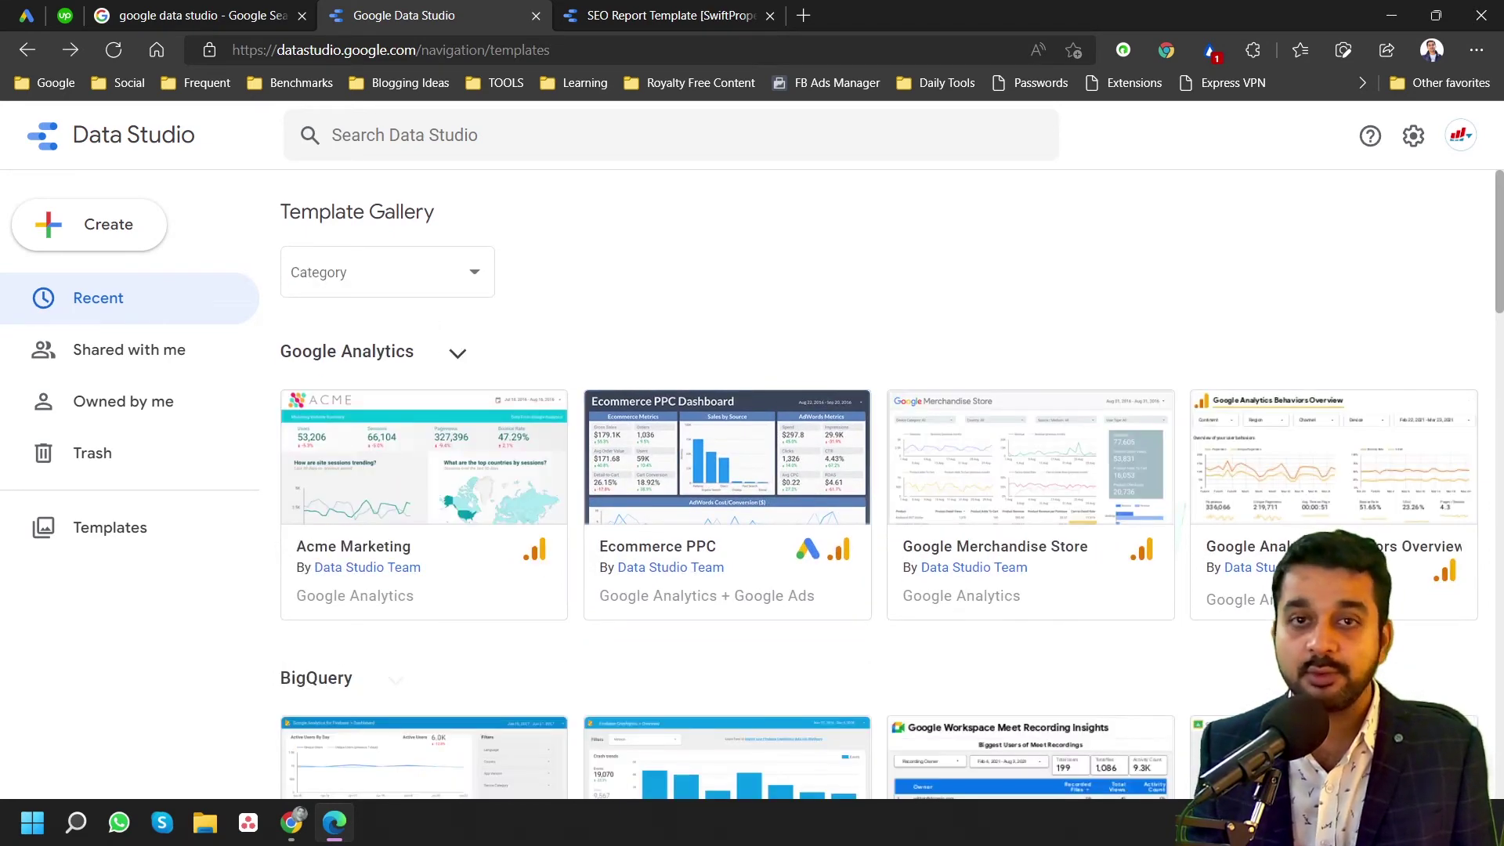
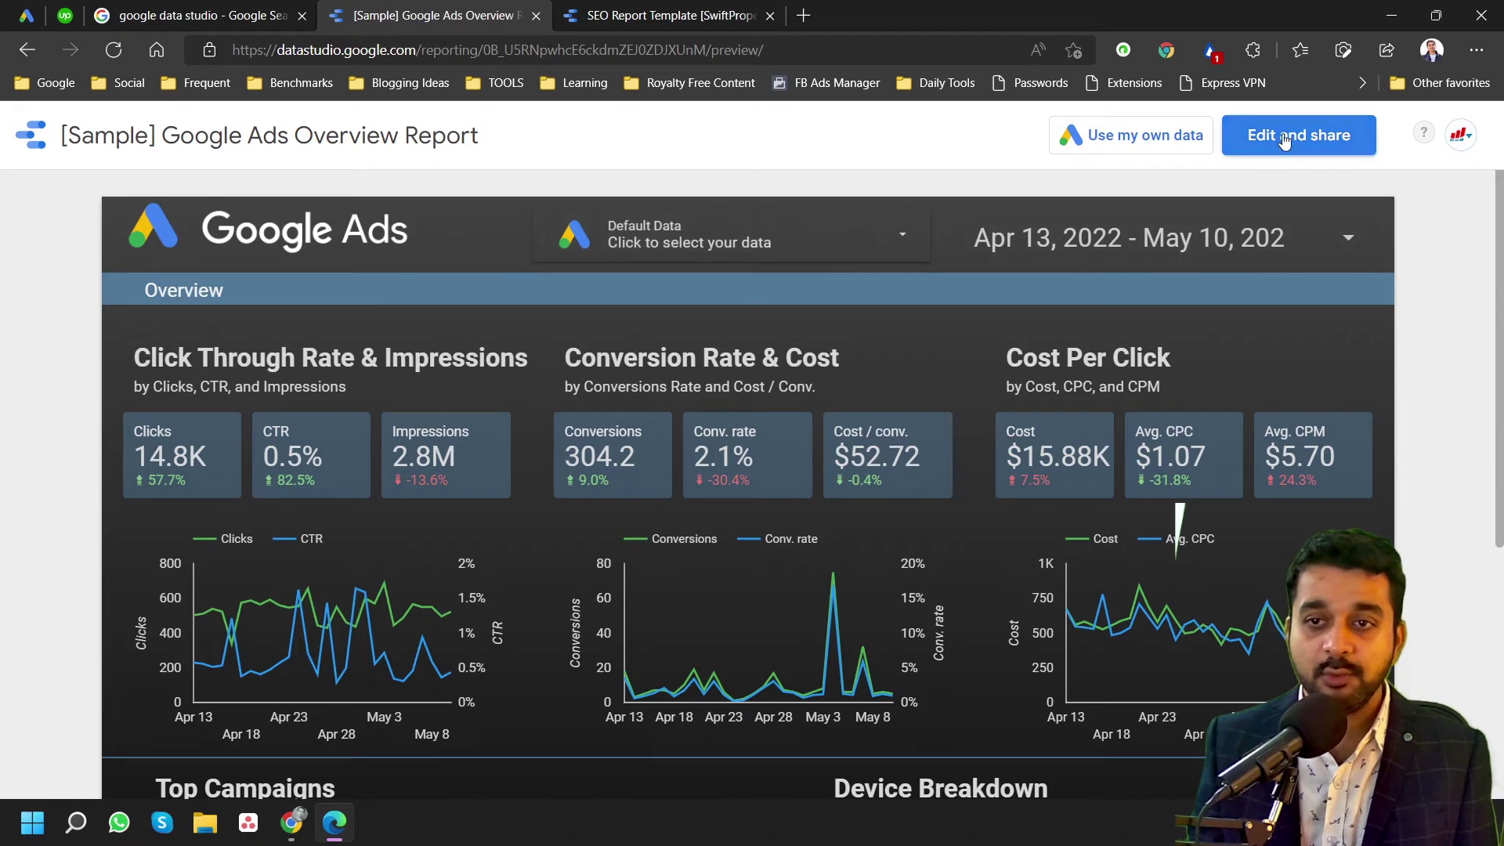
- Make an editable copy of the sample Google Ads Overview report and look over its page
{"action": "left_click", "coordinate": [1265, 137]}
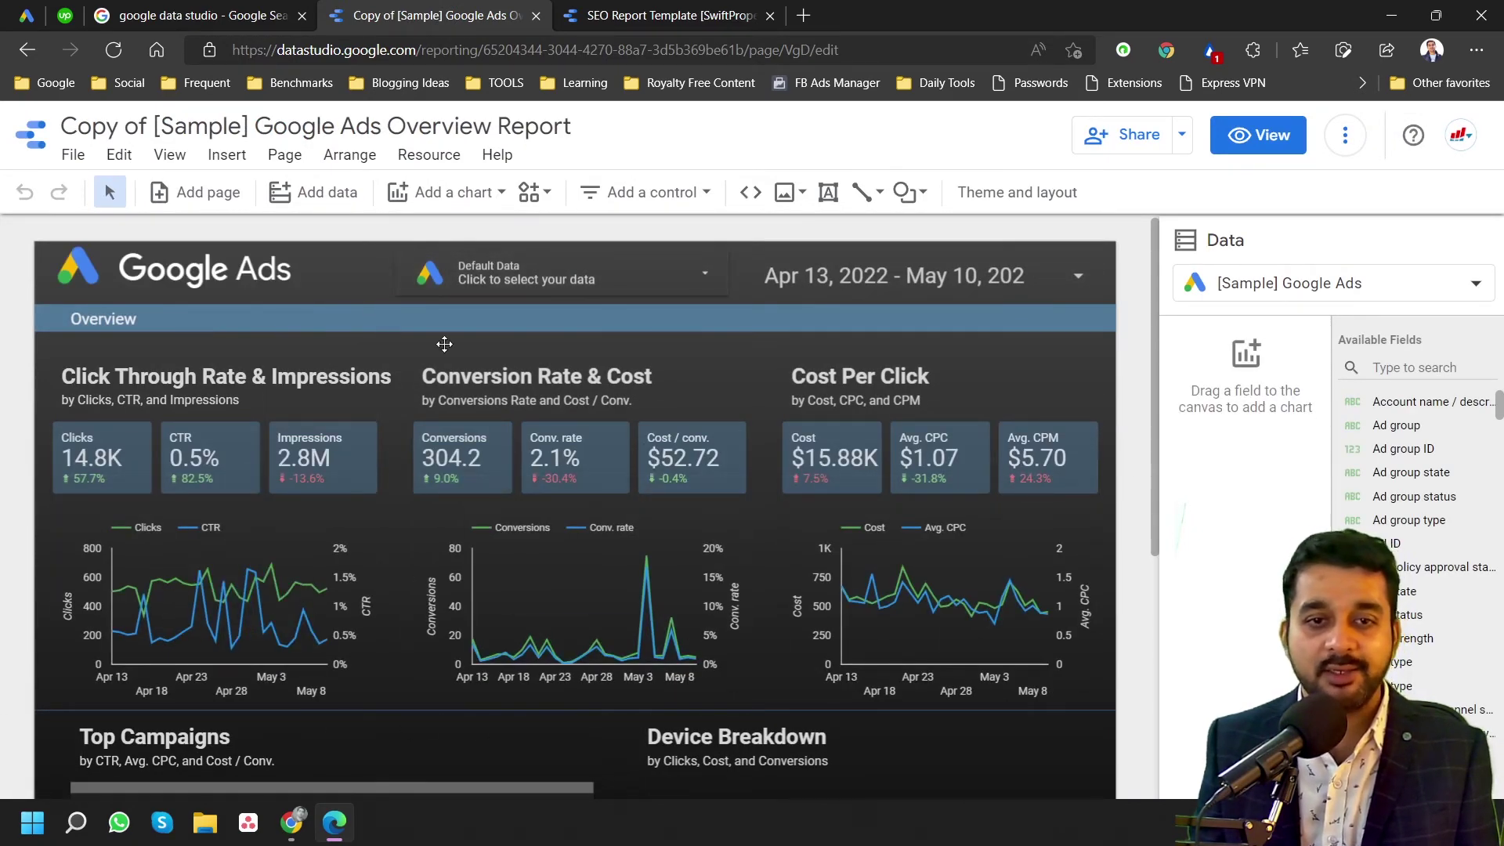
{"action": "scroll", "coordinate": [464, 682], "scroll_direction": "down", "scroll_amount": 2}
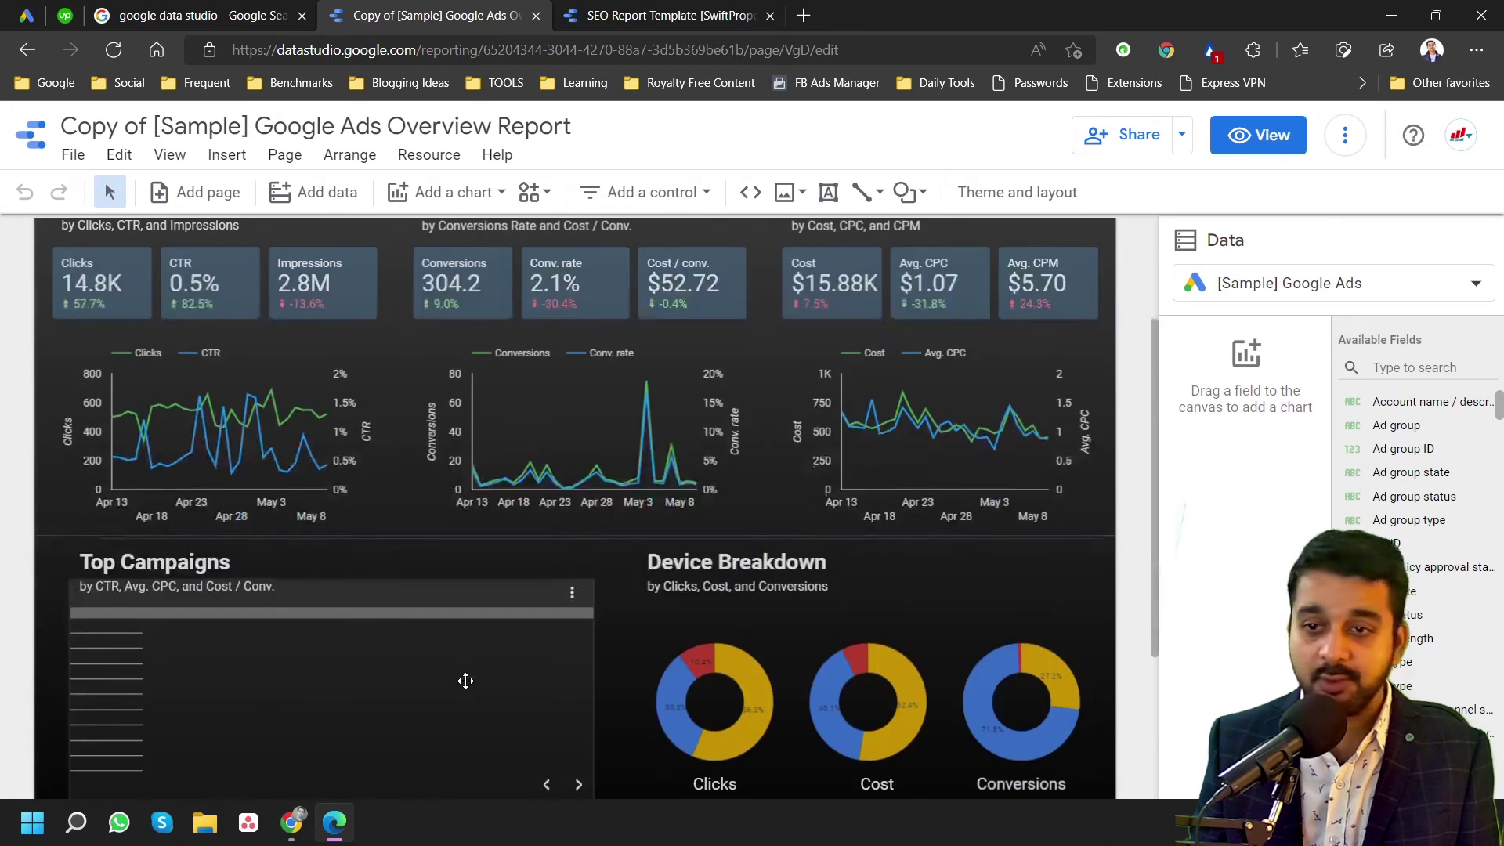
{"action": "scroll", "coordinate": [483, 671], "scroll_direction": "up", "scroll_amount": 1}
{"action": "scroll", "coordinate": [482, 671], "scroll_direction": "up", "scroll_amount": 1}
- Open the account list of the report header's data control and show the accounts under MCC2 SwiftPropel Manager
{"action": "left_click", "coordinate": [655, 275]}
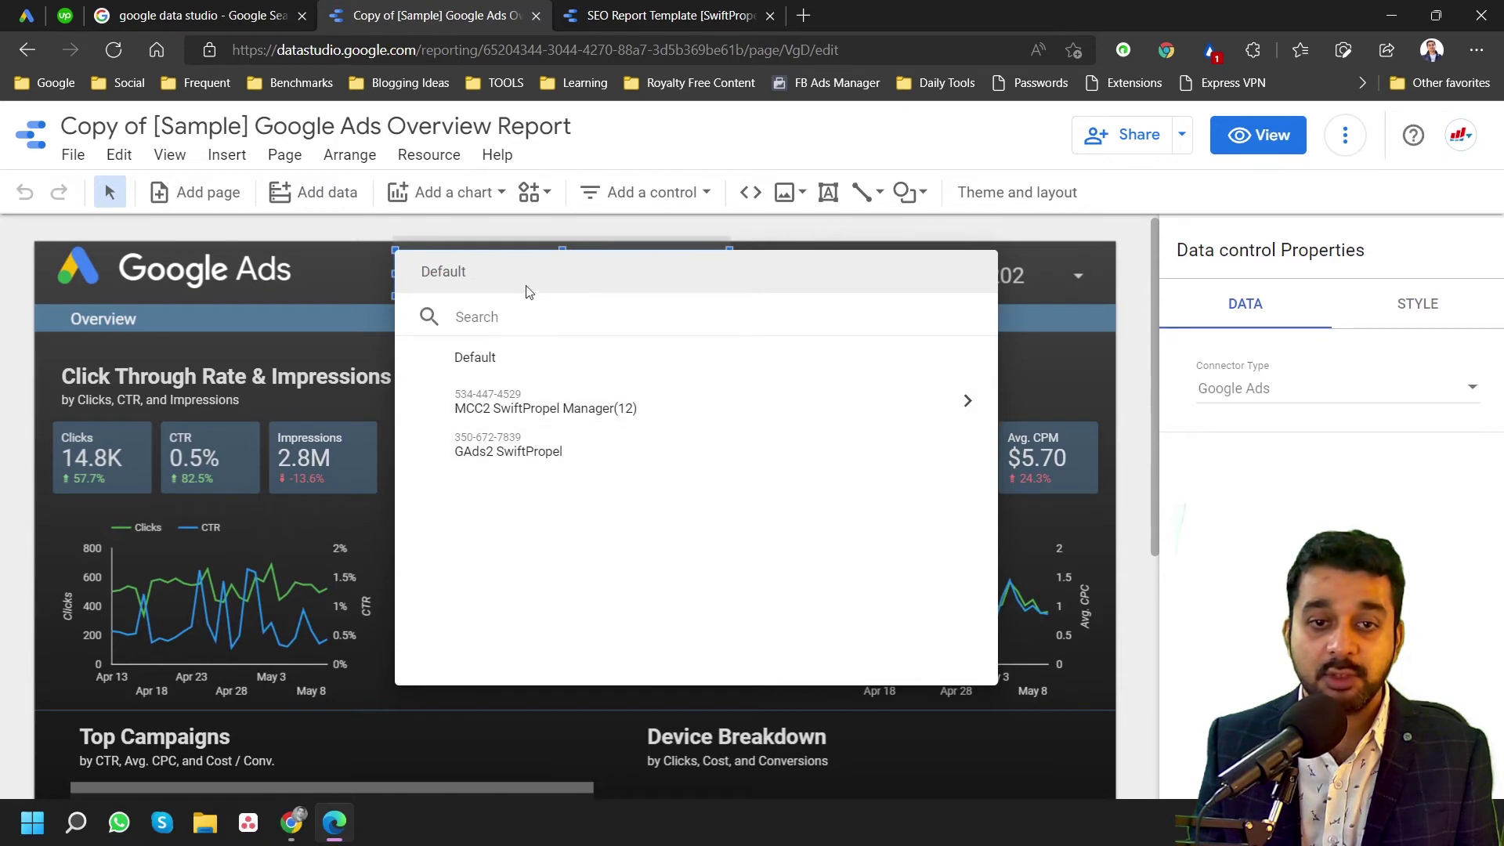
{"action": "left_click", "coordinate": [370, 251]}
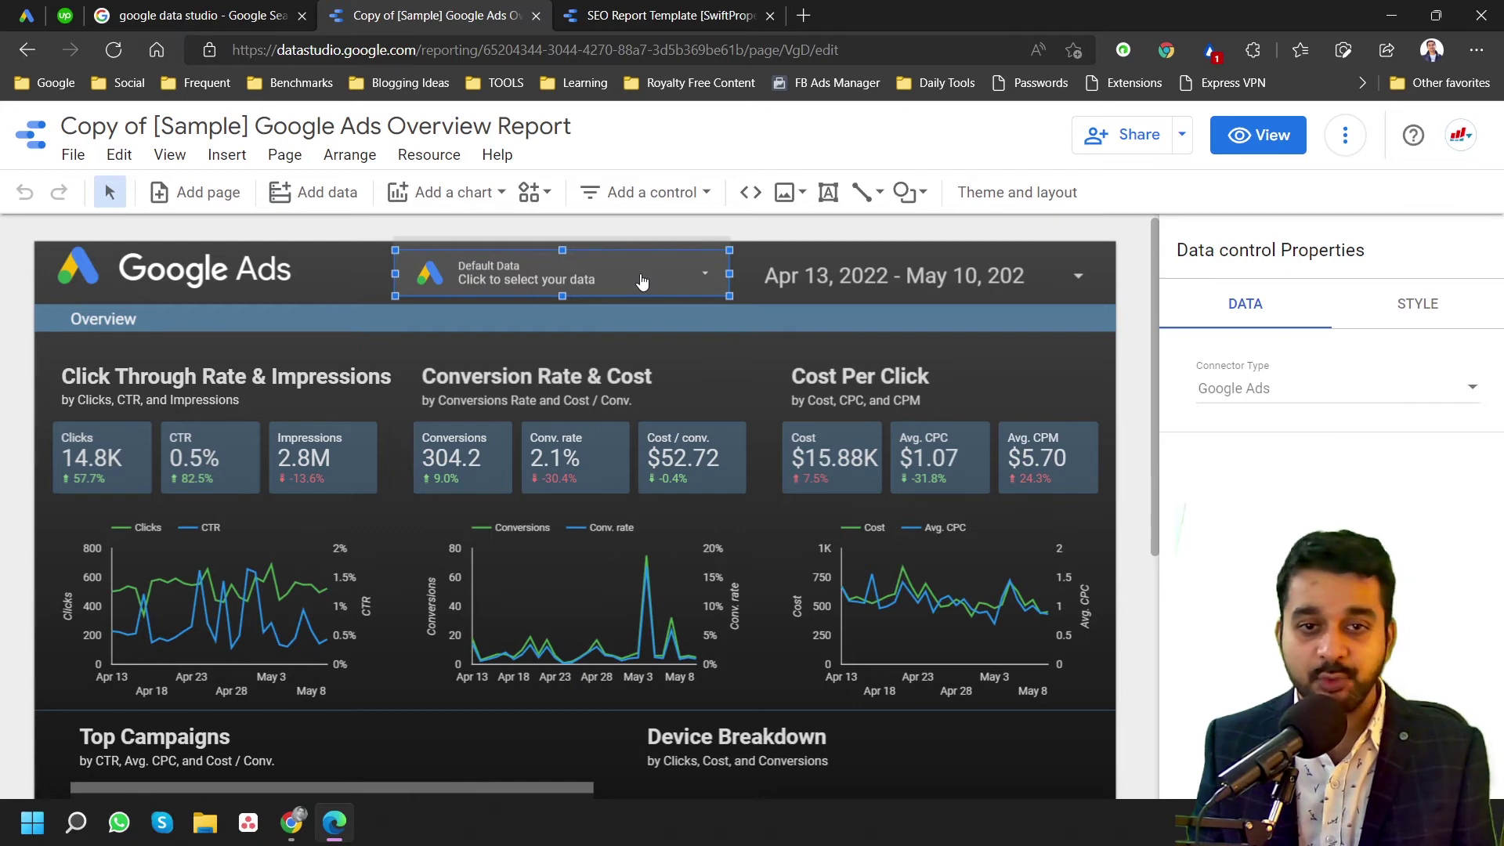
{"action": "left_click", "coordinate": [705, 273]}
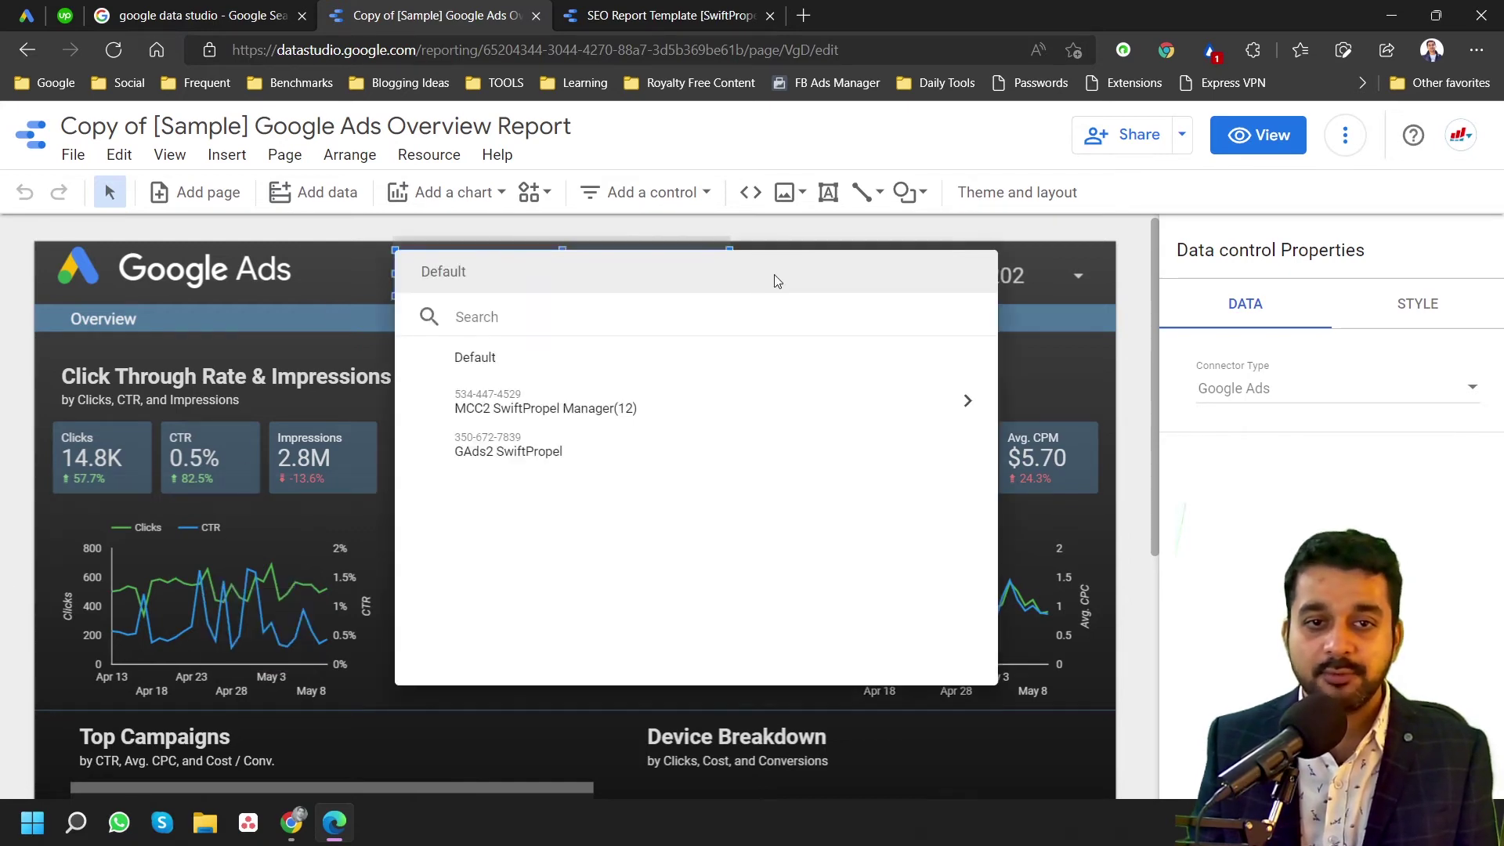
{"action": "left_click", "coordinate": [509, 451]}
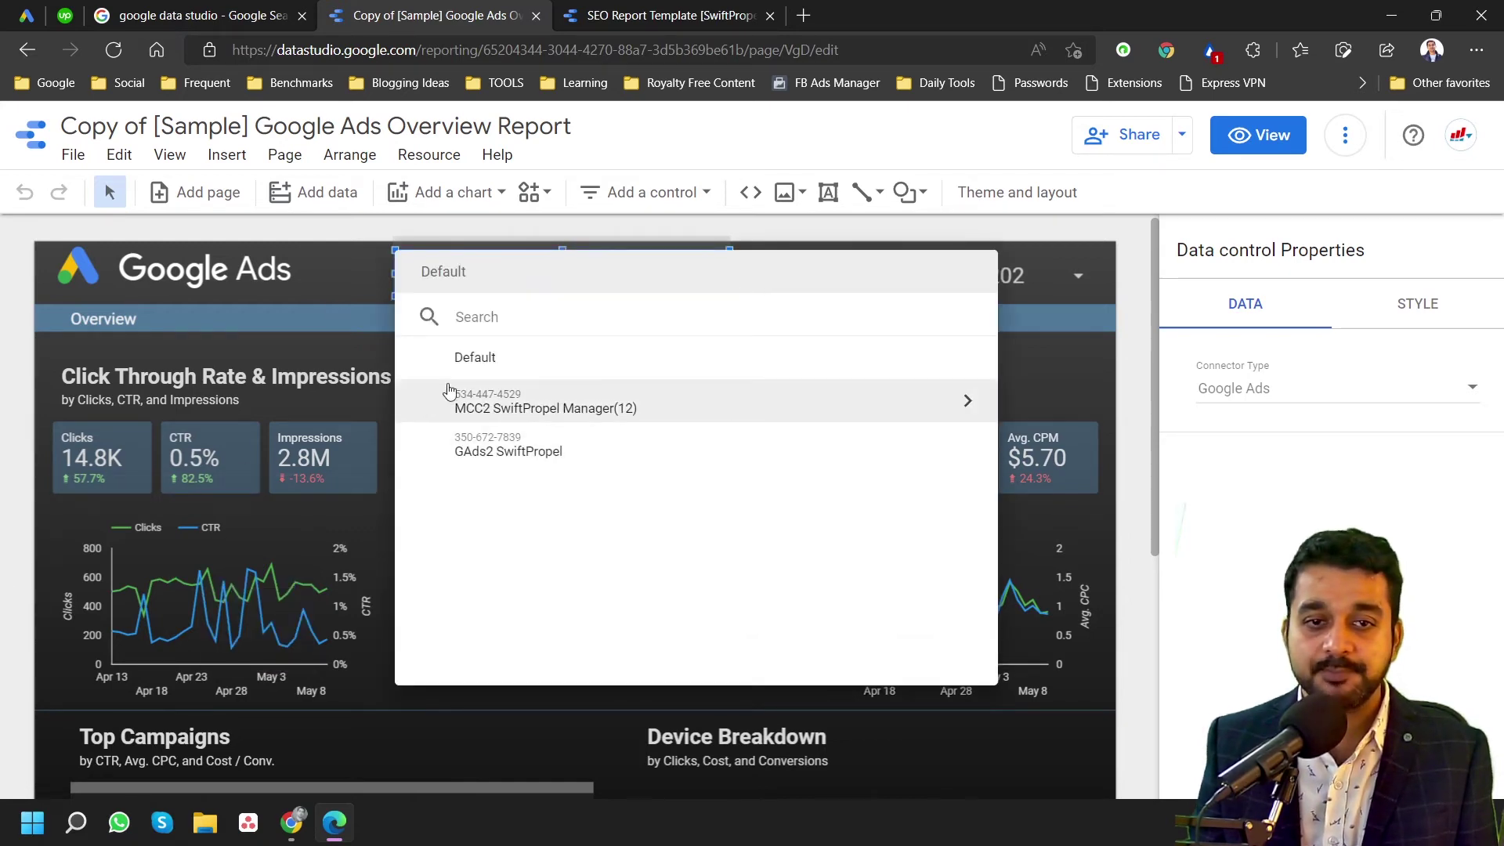
{"action": "left_click", "coordinate": [510, 433]}
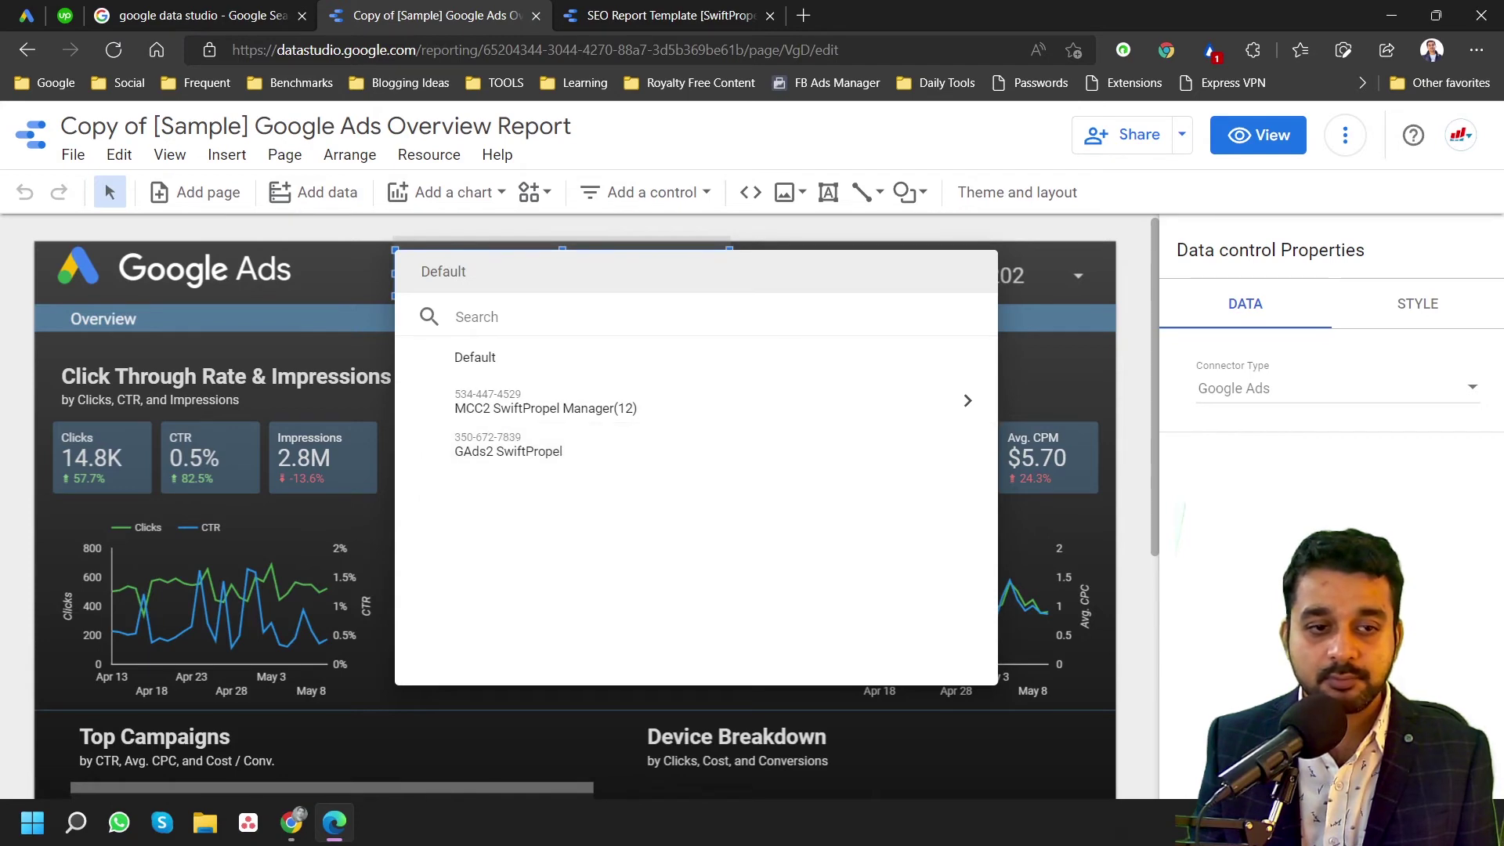
{"action": "left_click", "coordinate": [548, 404]}
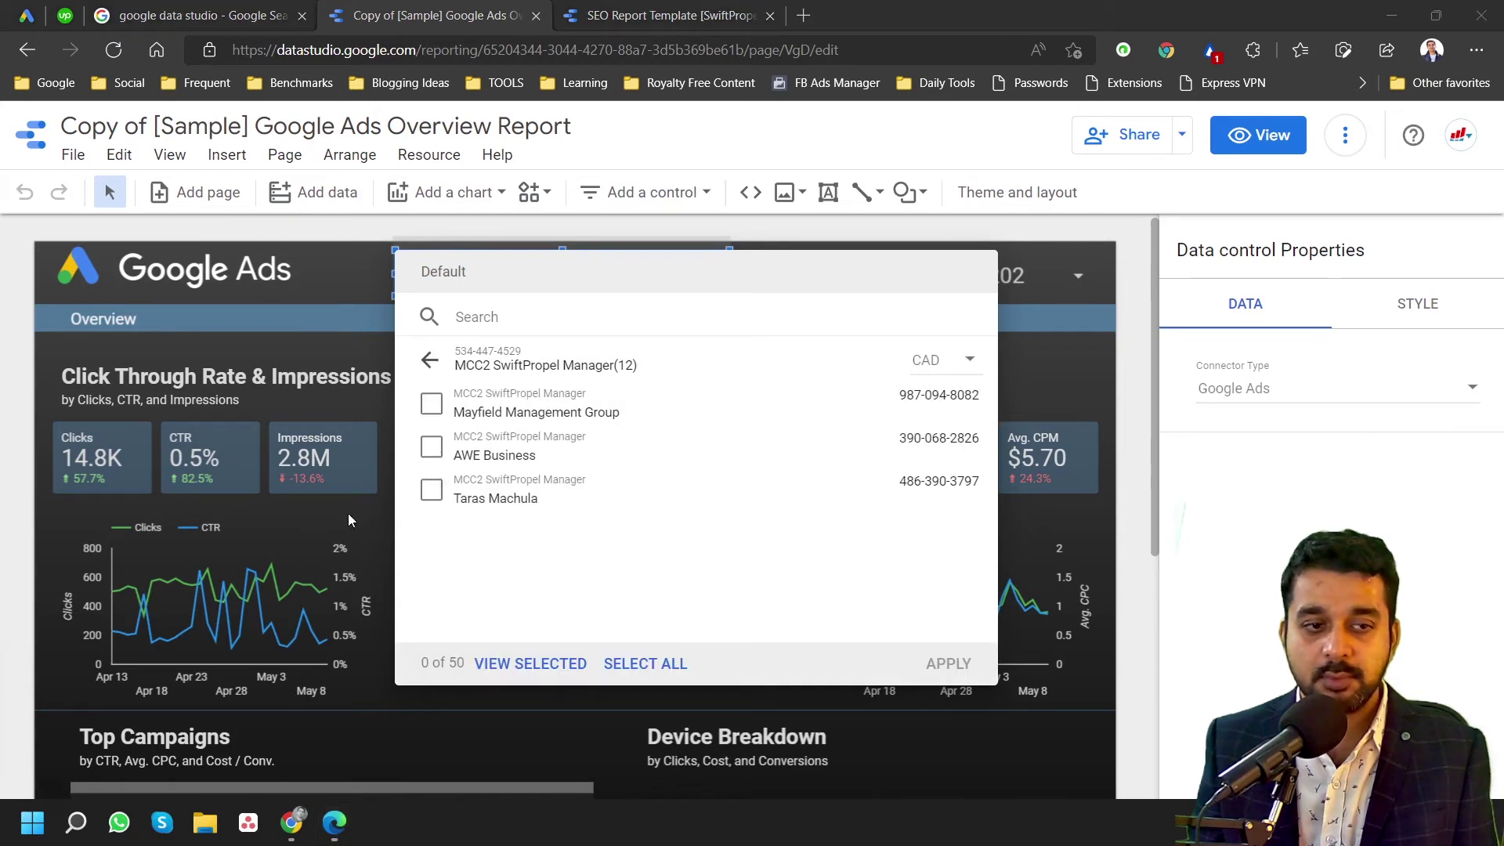
- Keep CAD as the account currency and apply the Mayfield Management Group account to the report's data control
{"action": "left_click", "coordinate": [938, 365]}
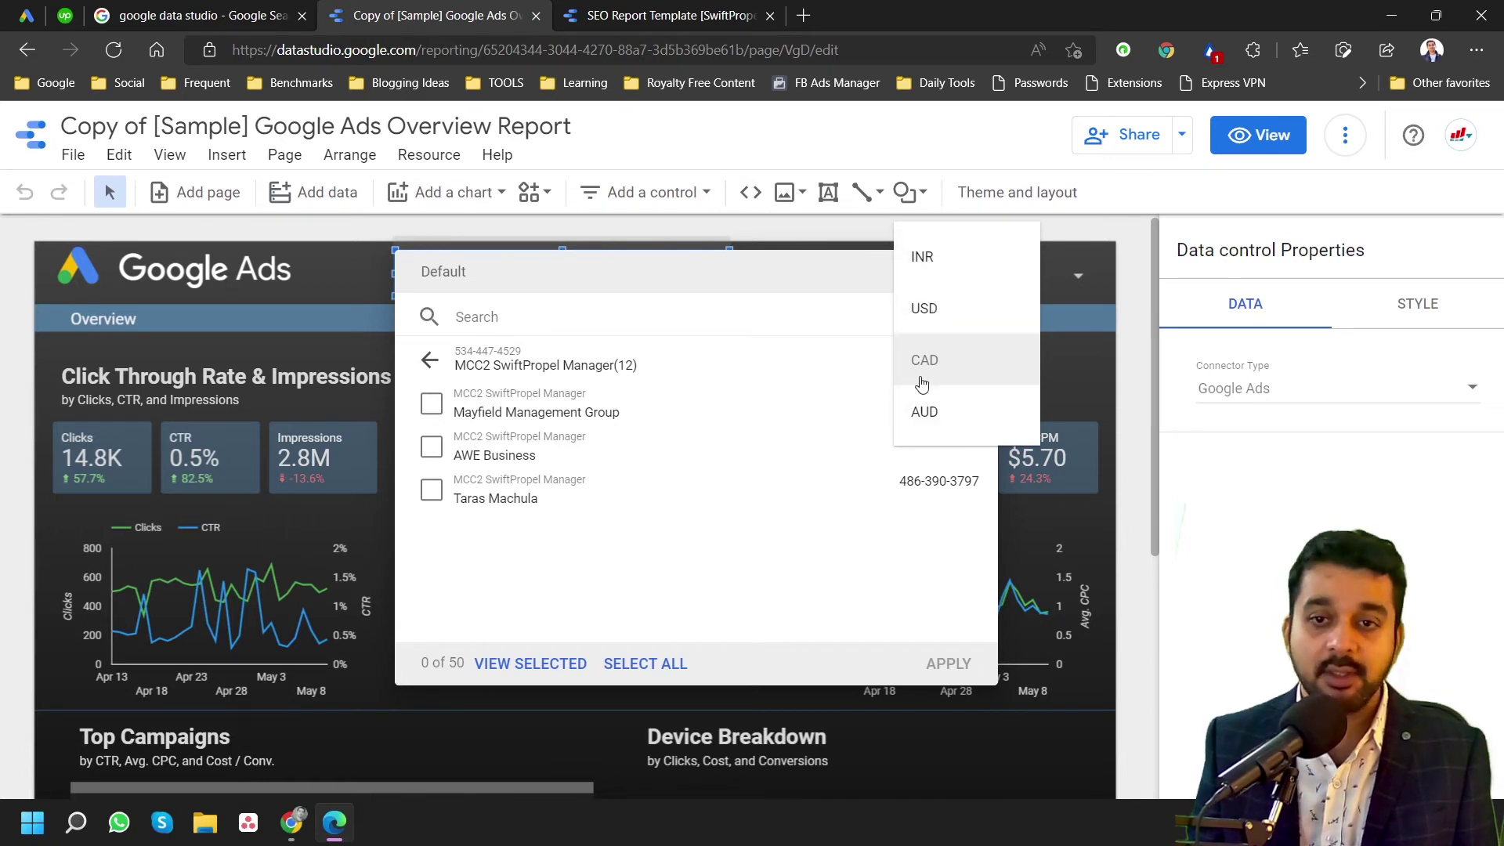
{"action": "left_click", "coordinate": [993, 358]}
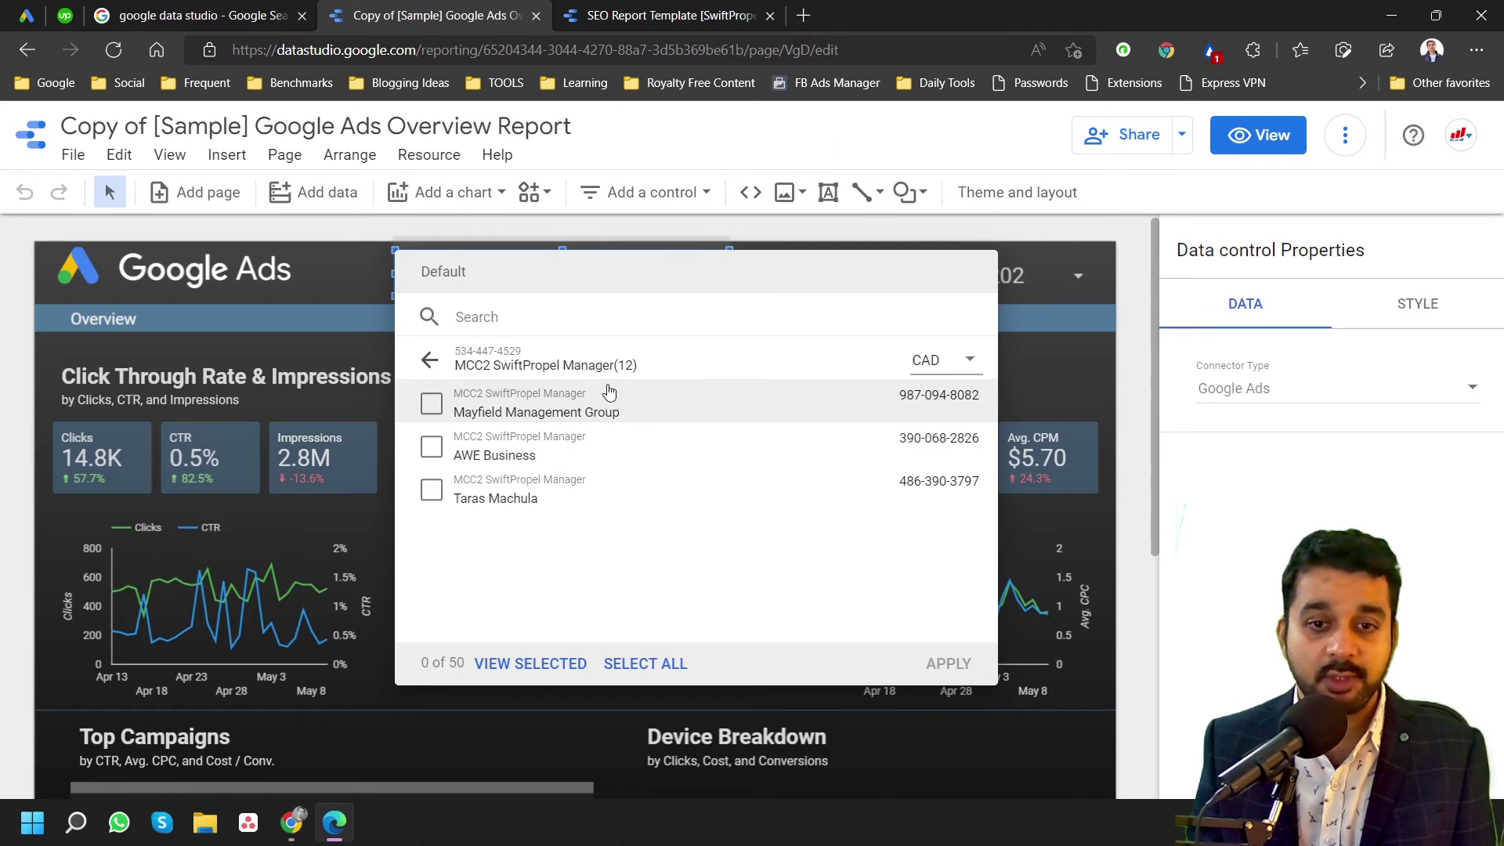
{"action": "left_click", "coordinate": [434, 407]}
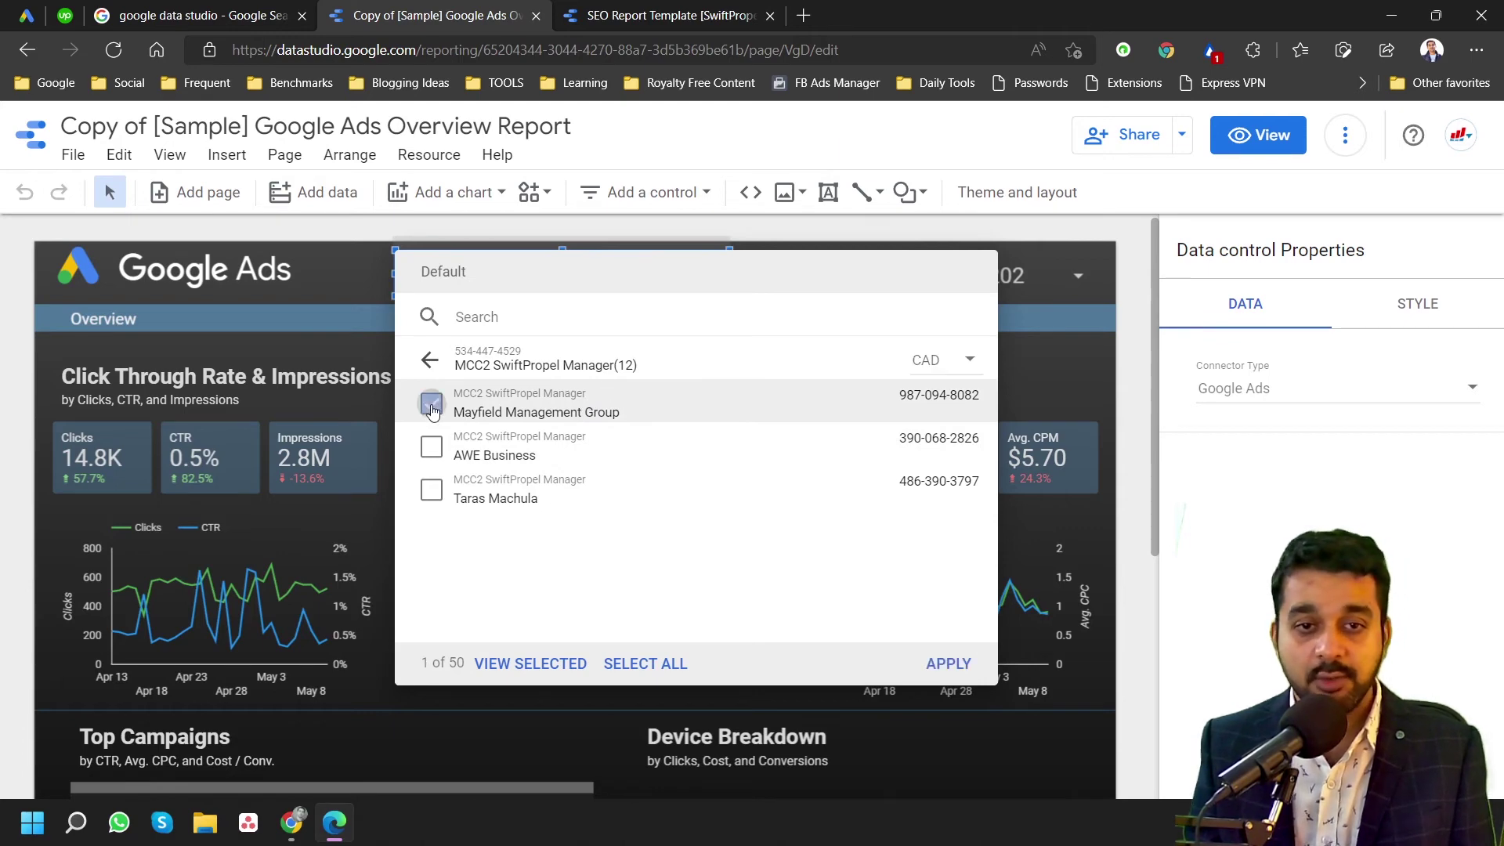
{"action": "left_click", "coordinate": [945, 665]}
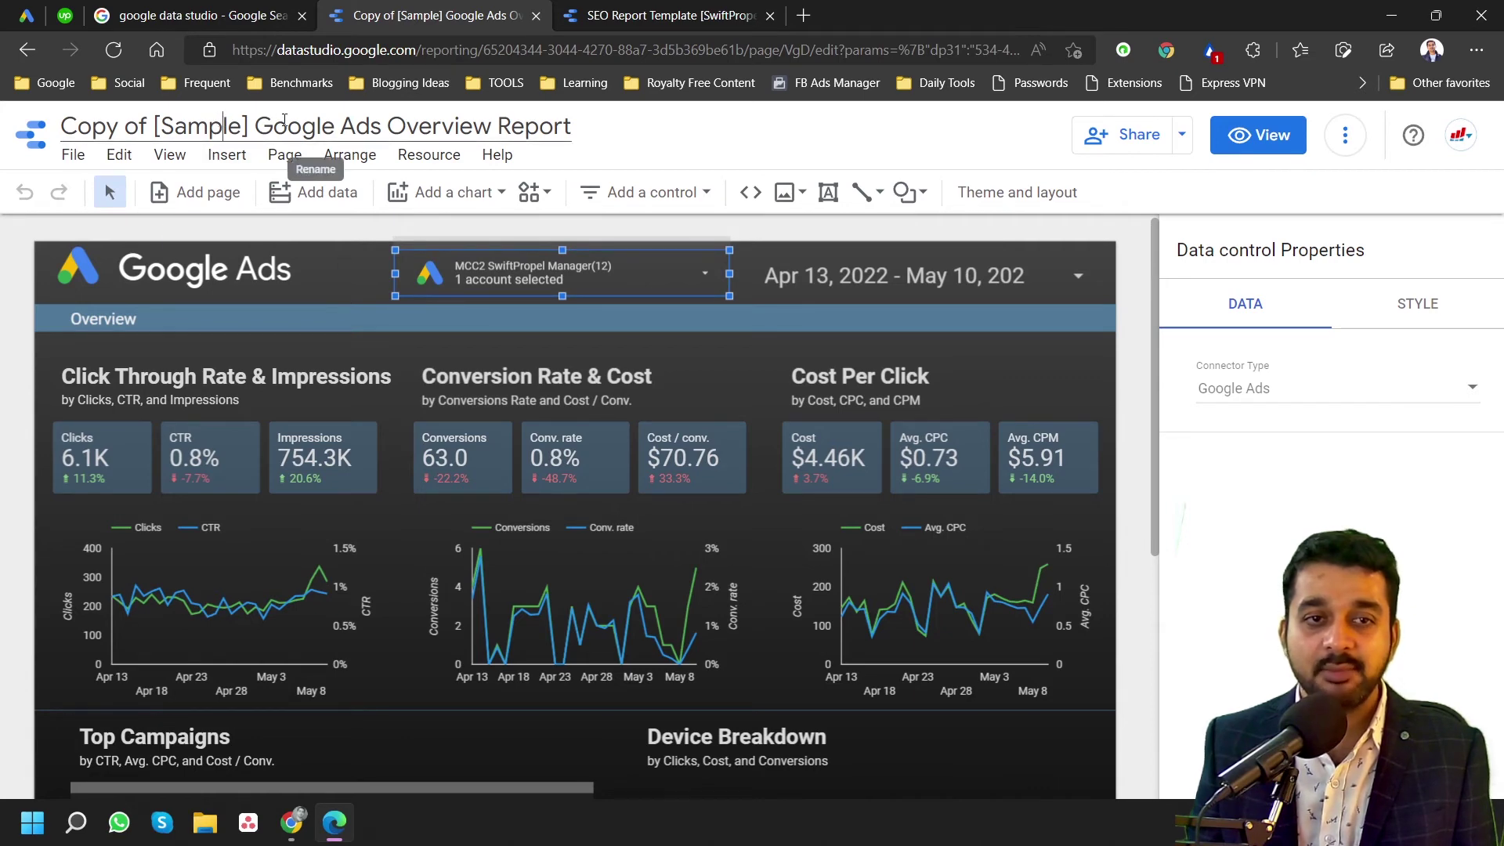
- Rename the report as Bridge Google Ads Overview Report
{"action": "left_click_drag", "start_coordinate": [252, 125], "coordinate": [61, 126]}
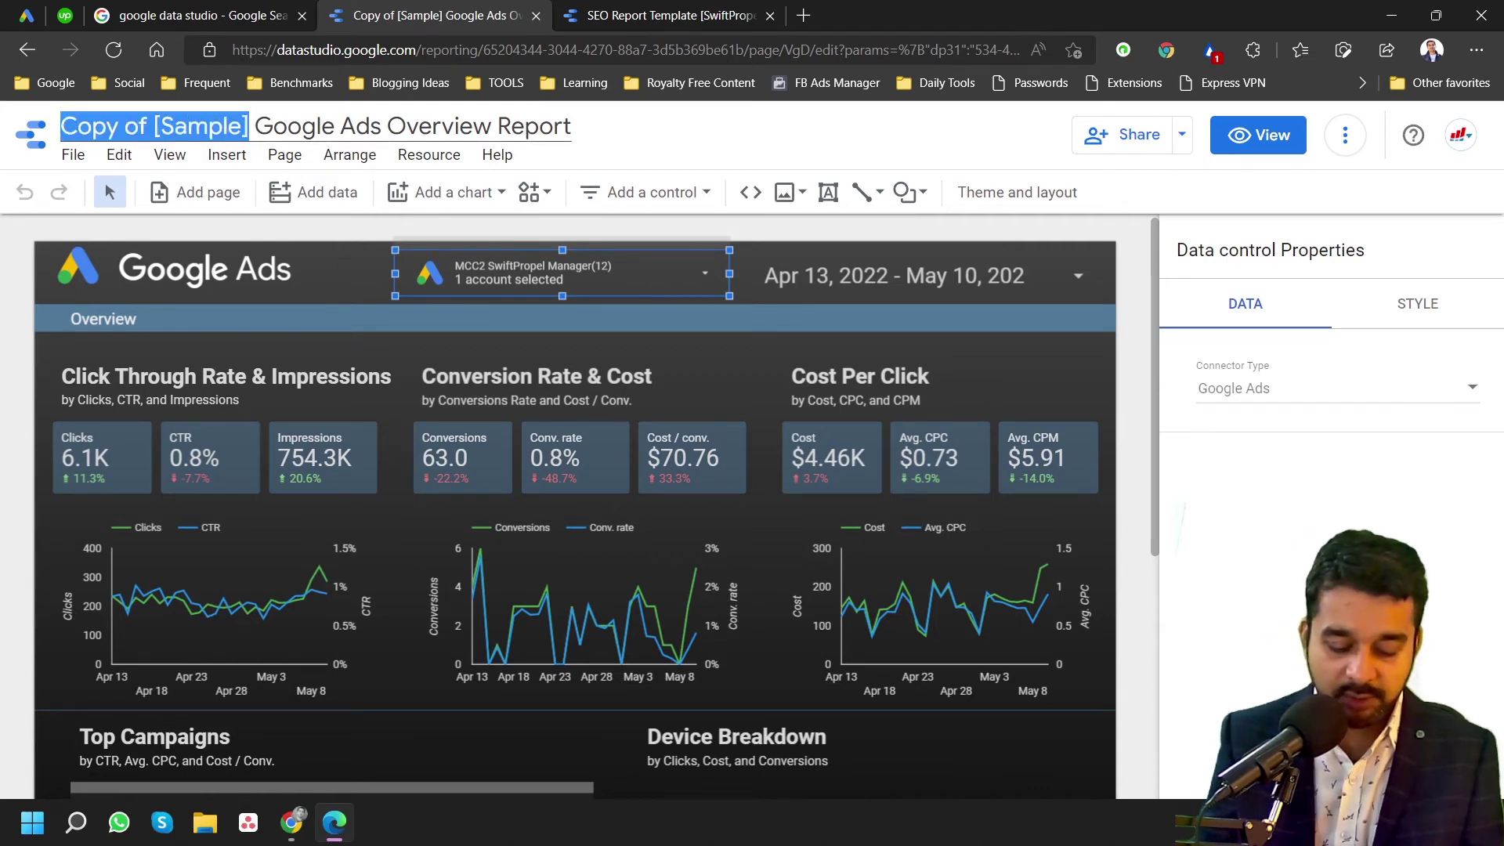
{"action": "type", "text": "Bridge"}
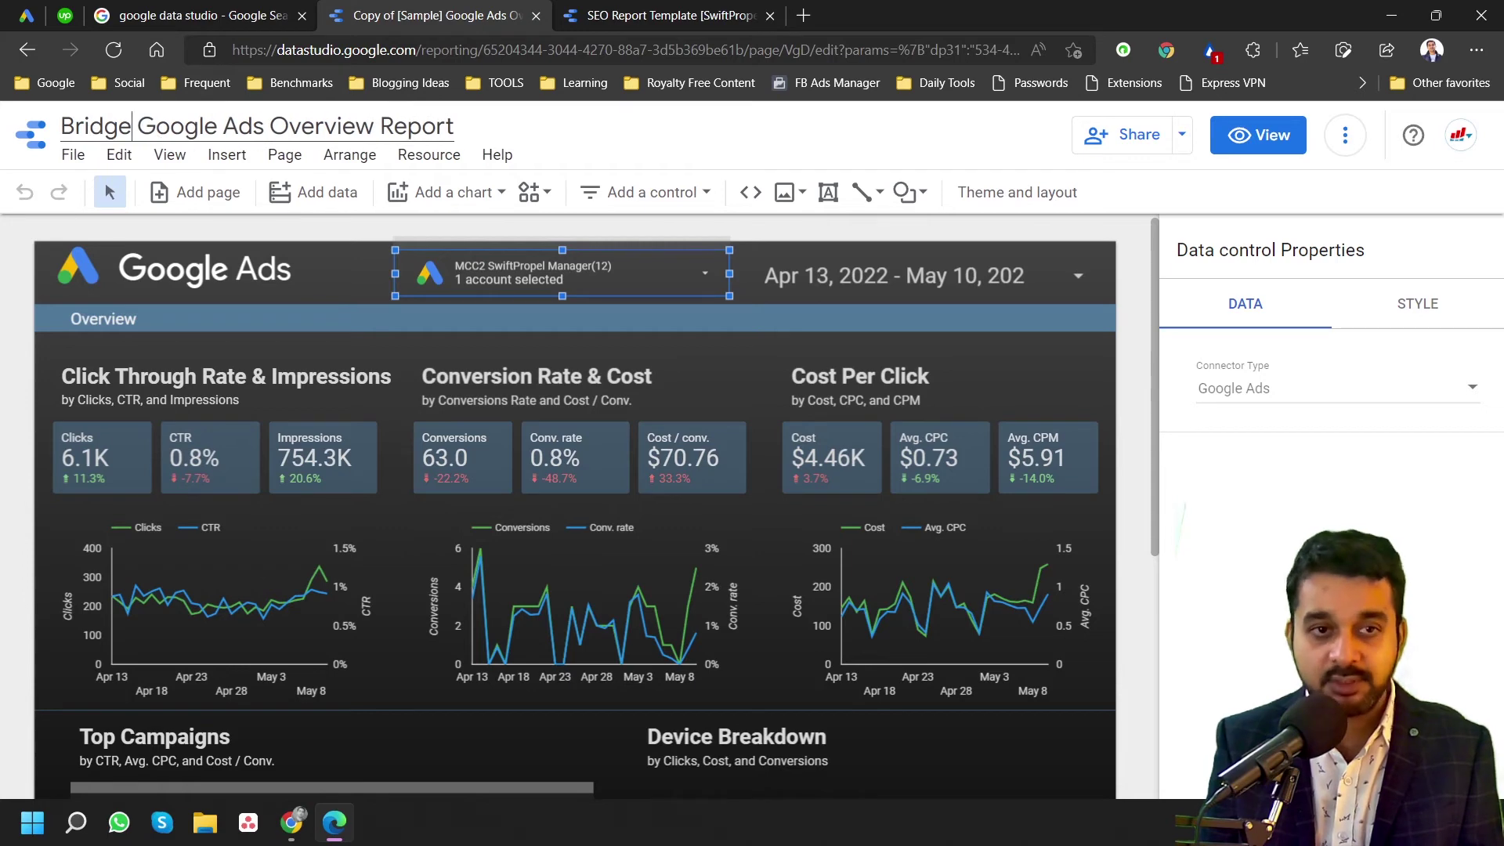
{"action": "left_click", "coordinate": [565, 157]}
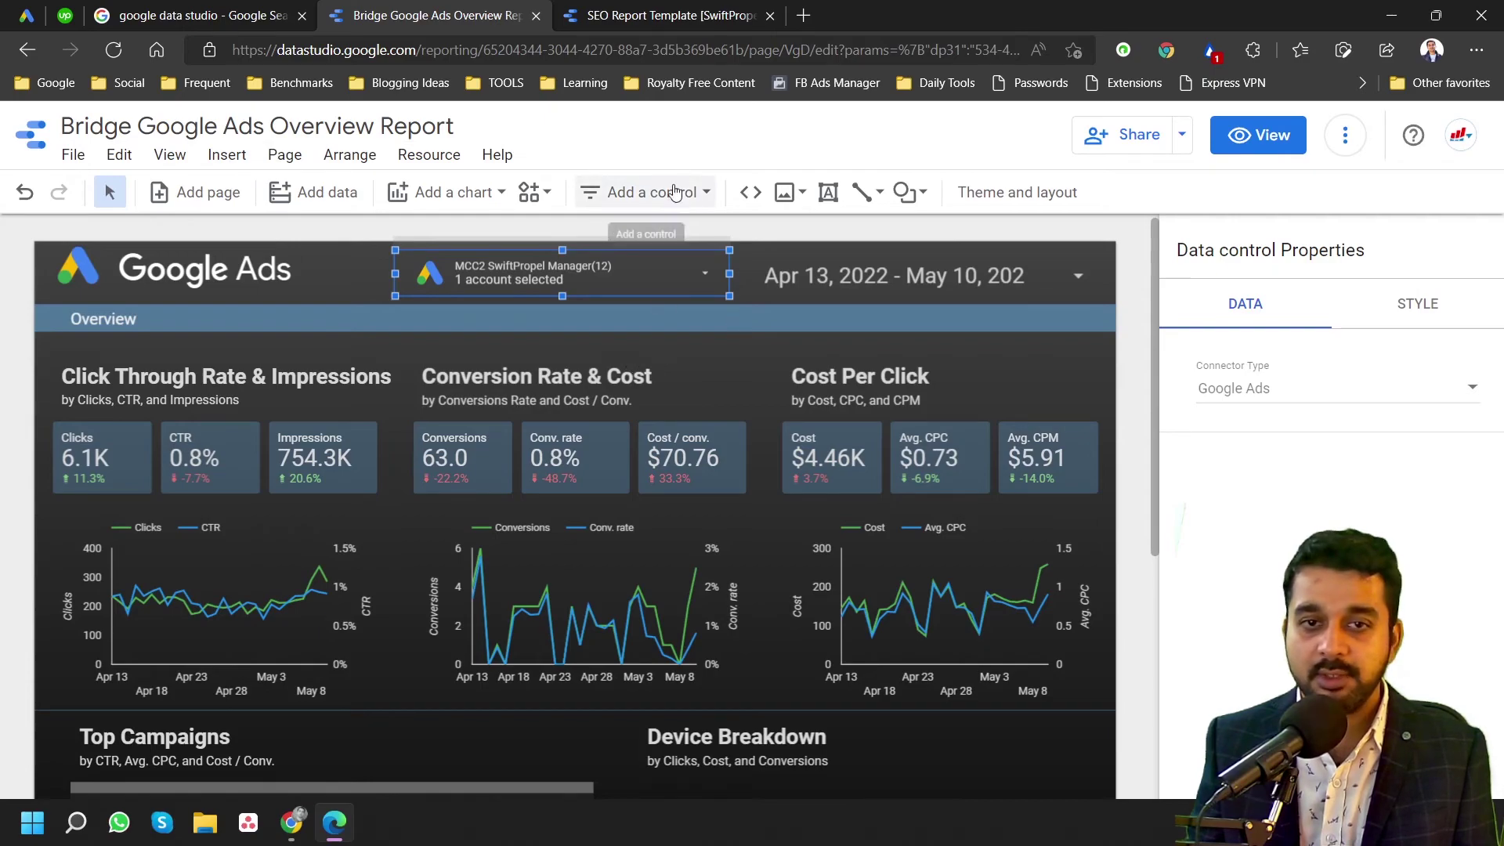
- Create a new filter for the Top Campaigns table with an Include clause on the Campaign field
{"action": "scroll", "coordinate": [645, 554], "scroll_direction": "down", "scroll_amount": 5}
{"action": "left_click", "coordinate": [646, 554]}
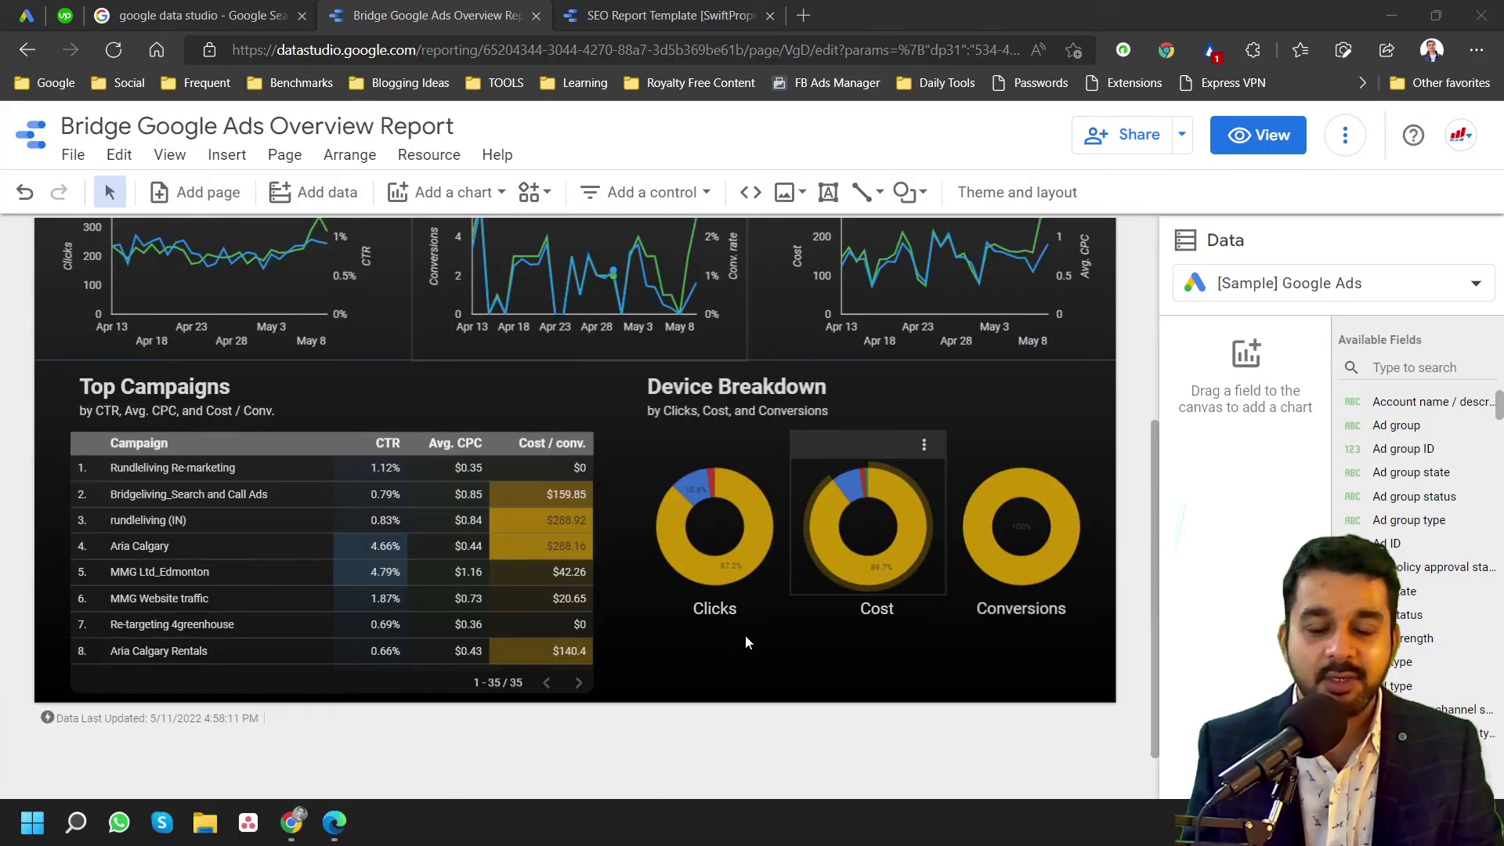
{"action": "left_click", "coordinate": [347, 432]}
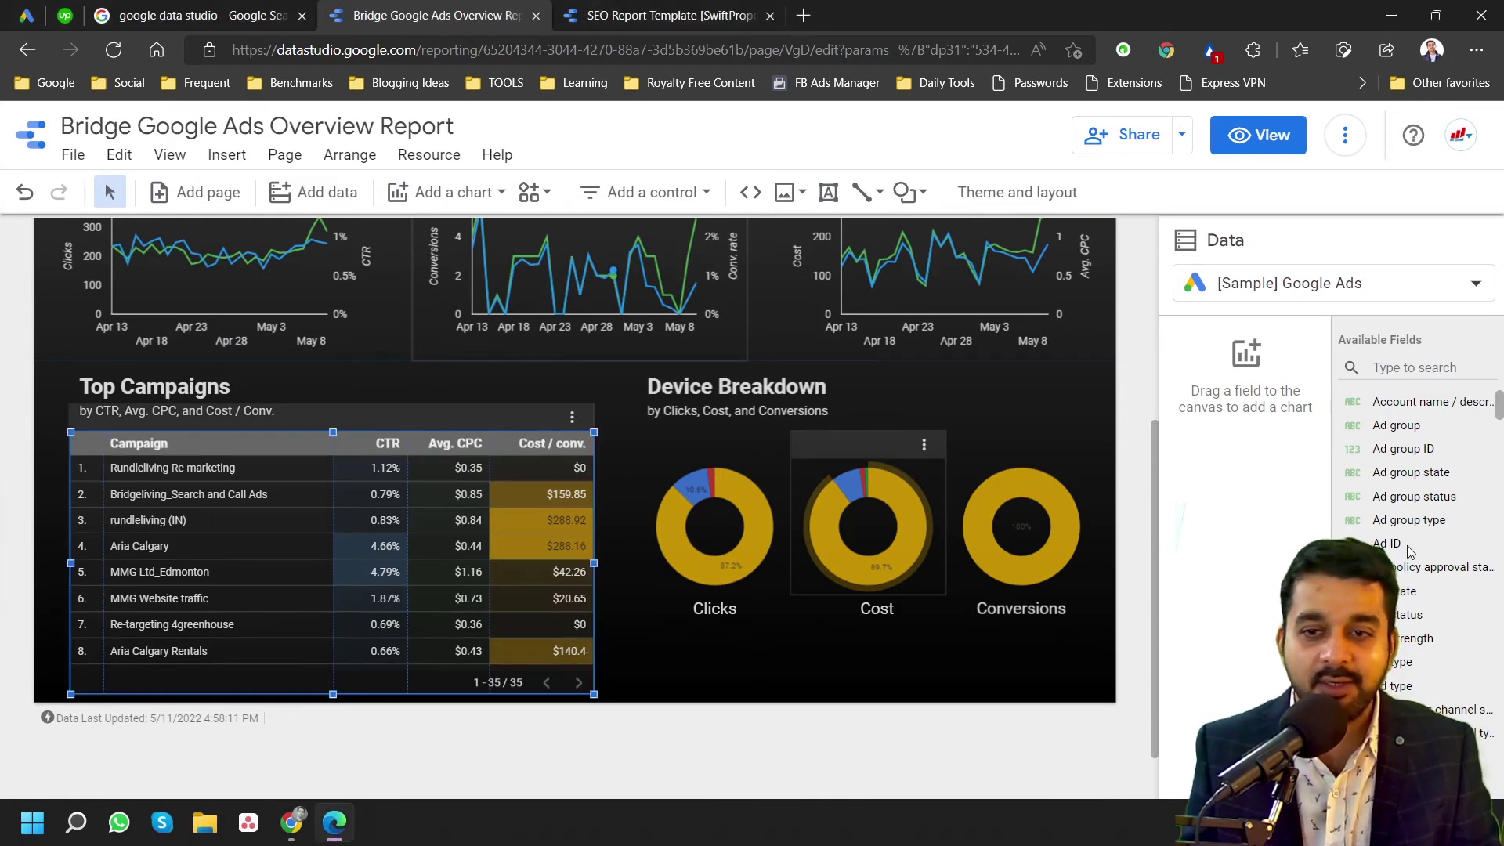
{"action": "scroll", "coordinate": [1248, 603], "scroll_direction": "down", "scroll_amount": 10}
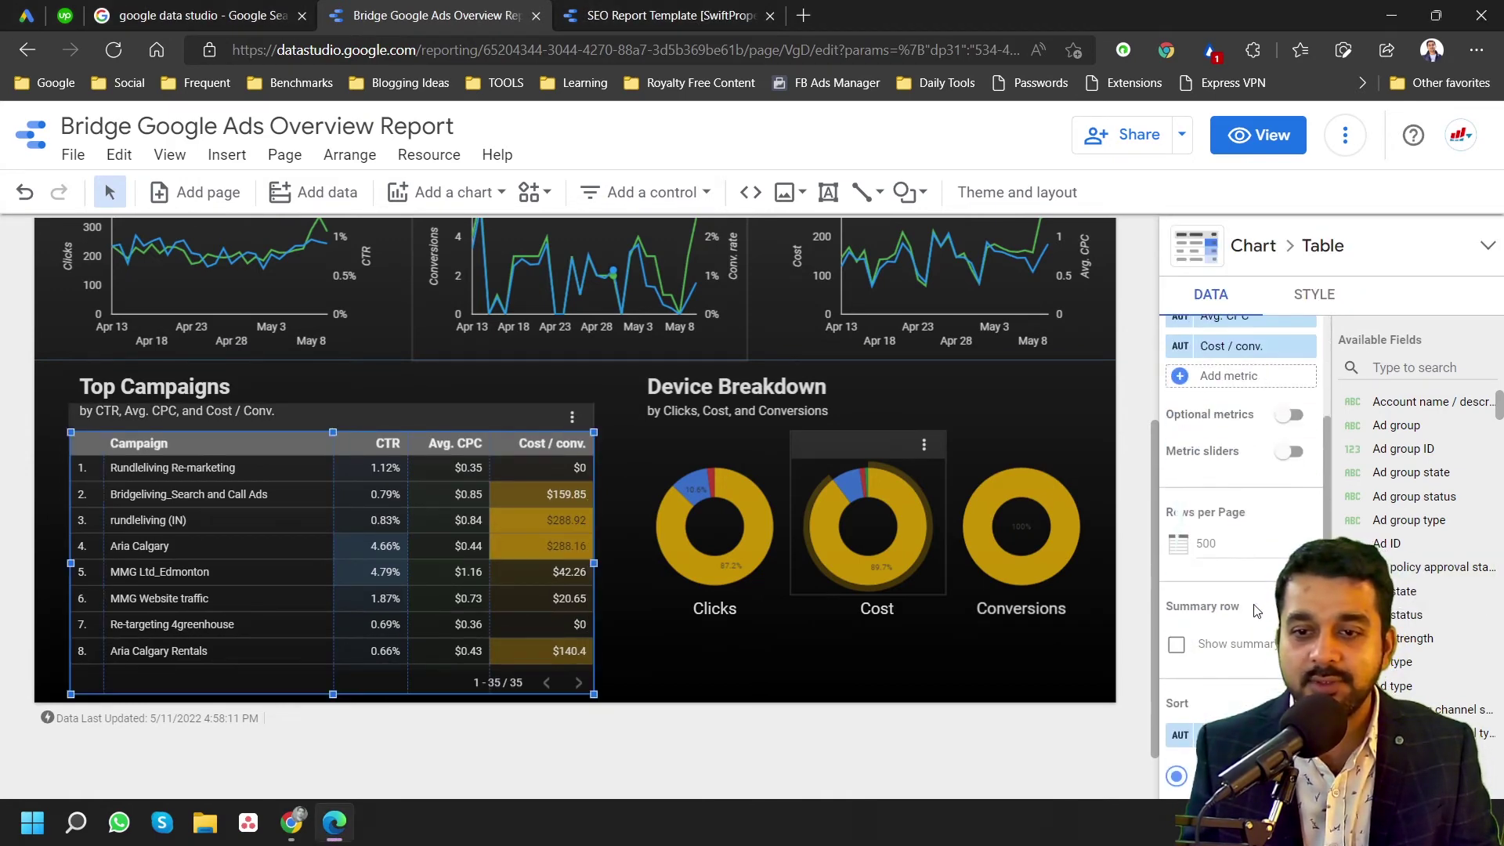
{"action": "left_click", "coordinate": [1221, 751]}
{"action": "left_click", "coordinate": [583, 540]}
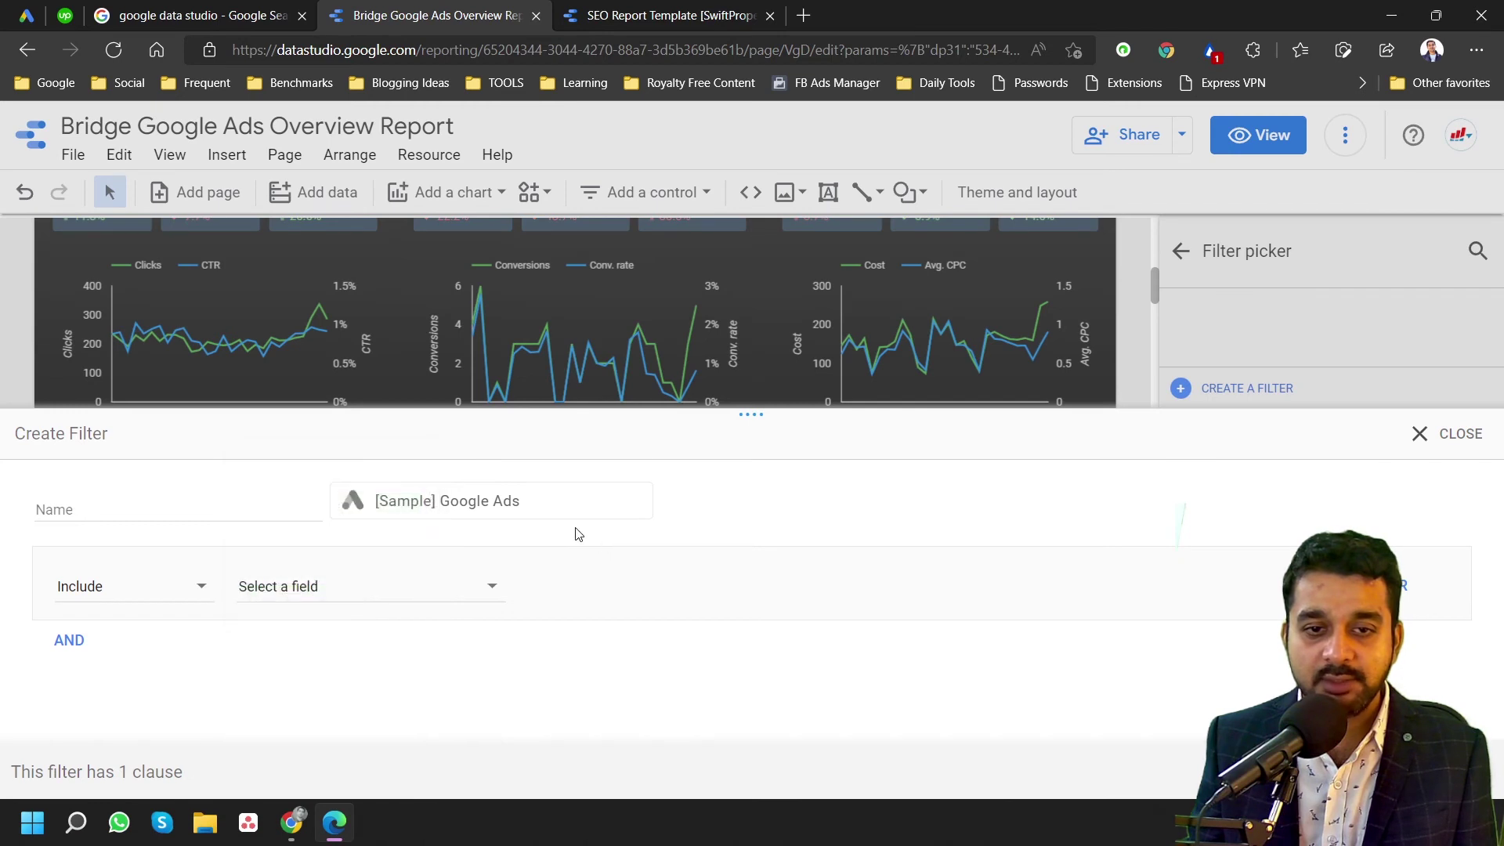
{"action": "left_click", "coordinate": [409, 595]}
{"action": "left_click", "coordinate": [314, 462]}
{"action": "type", "text": "camp"}
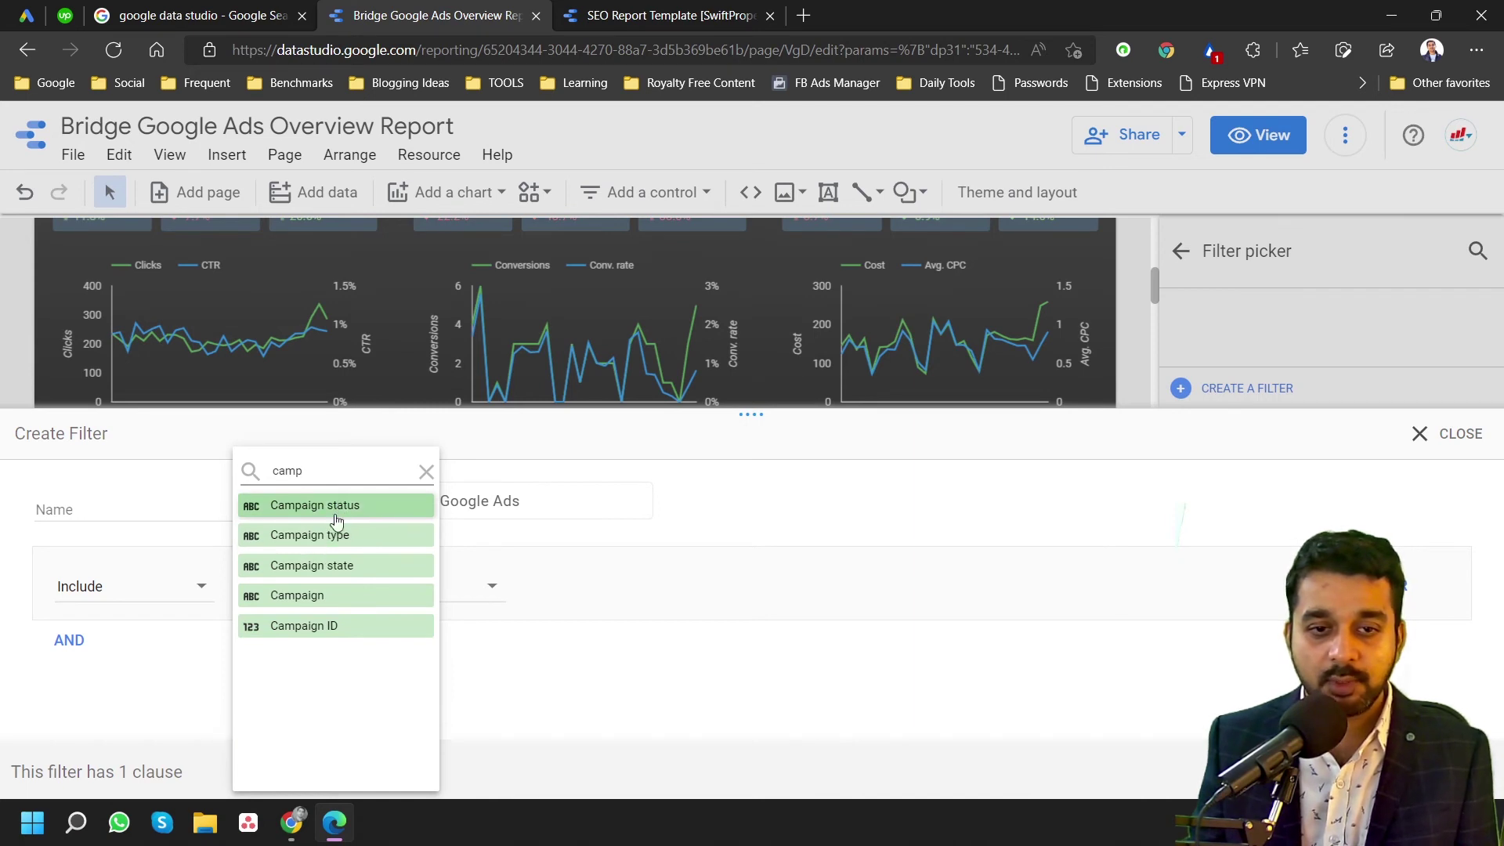
{"action": "left_click", "coordinate": [307, 595]}
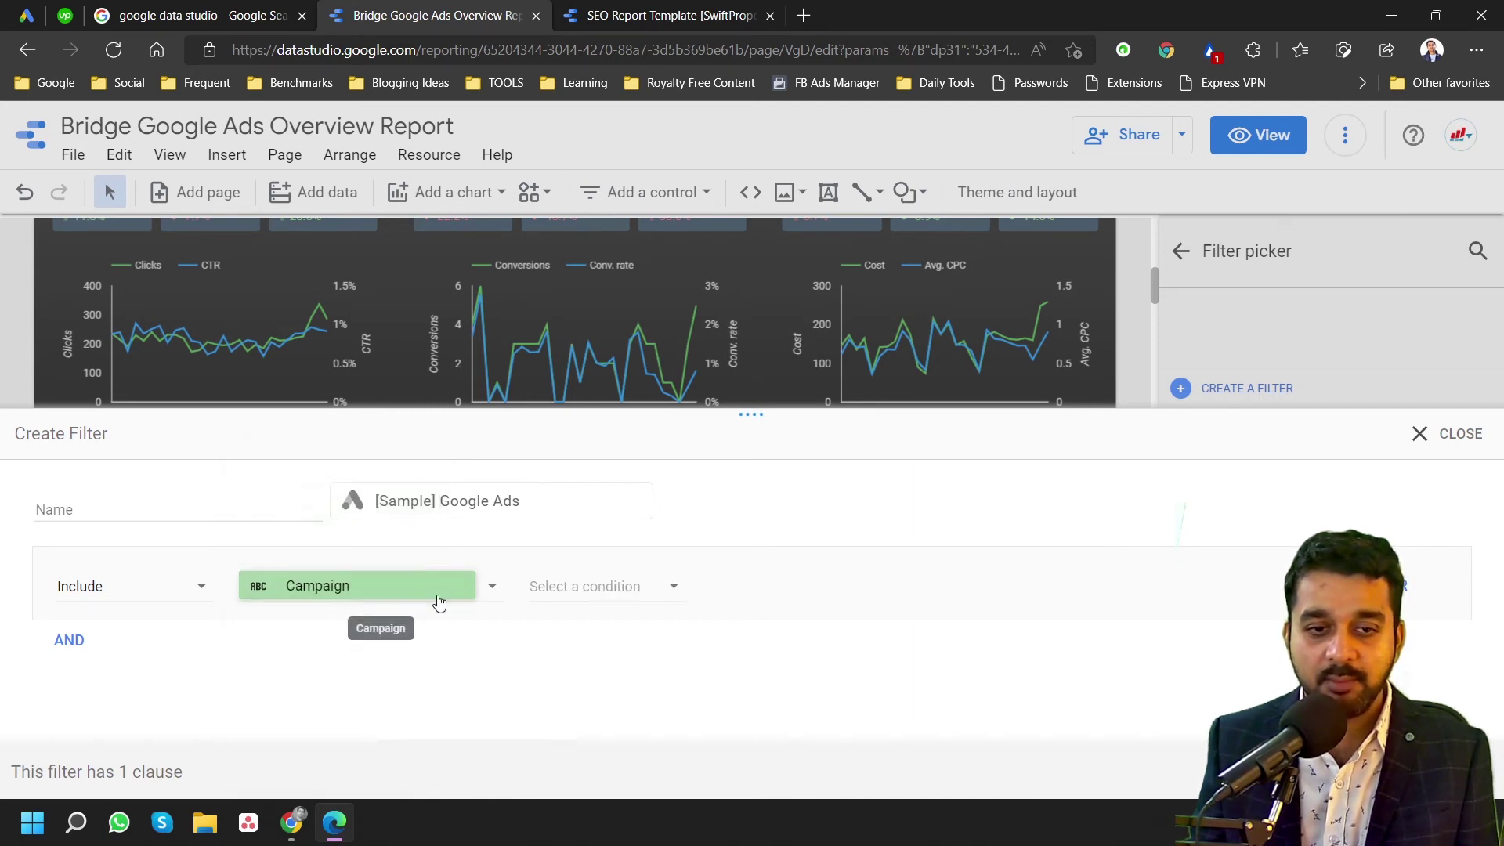
- Set the Campaign clause's condition to Contains "bridgeliving" and save the filter on the Top Campaigns table
{"action": "left_click", "coordinate": [559, 592]}
{"action": "left_click", "coordinate": [588, 508]}
{"action": "left_click", "coordinate": [764, 583]}
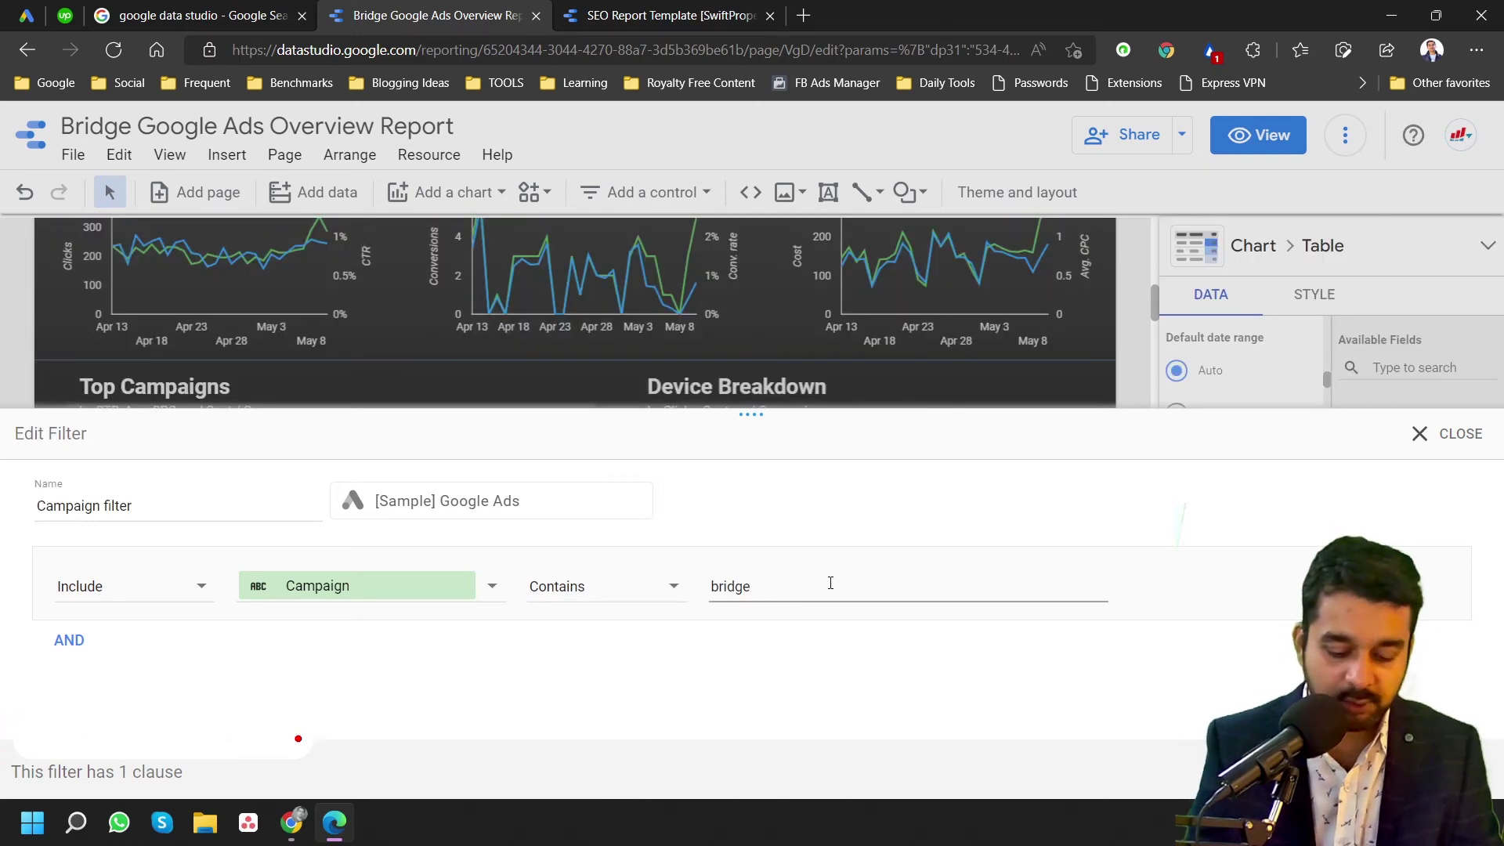
{"action": "type", "text": "living"}
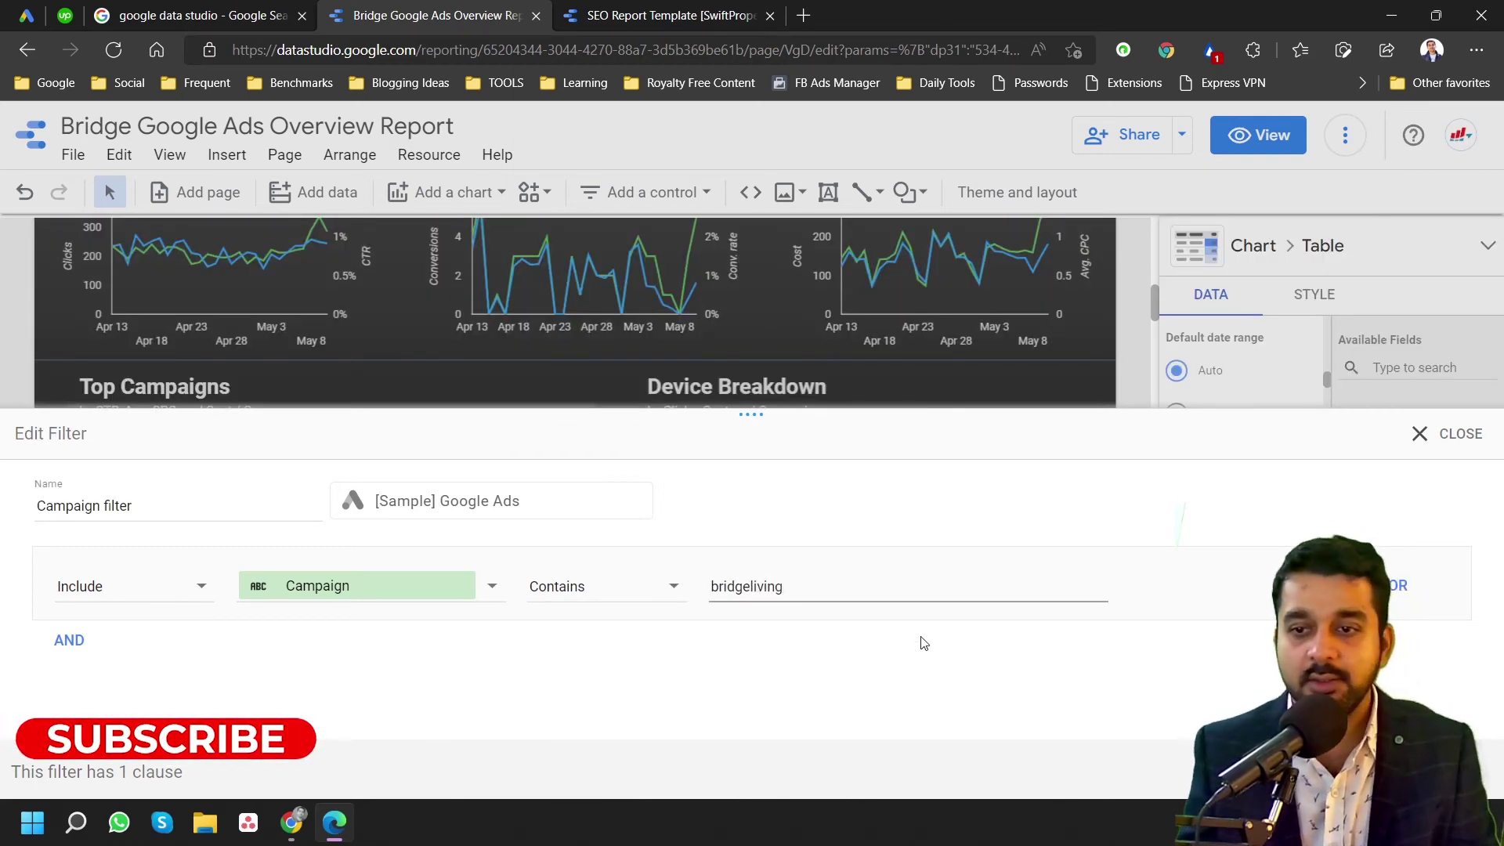
{"action": "key", "text": "Return"}
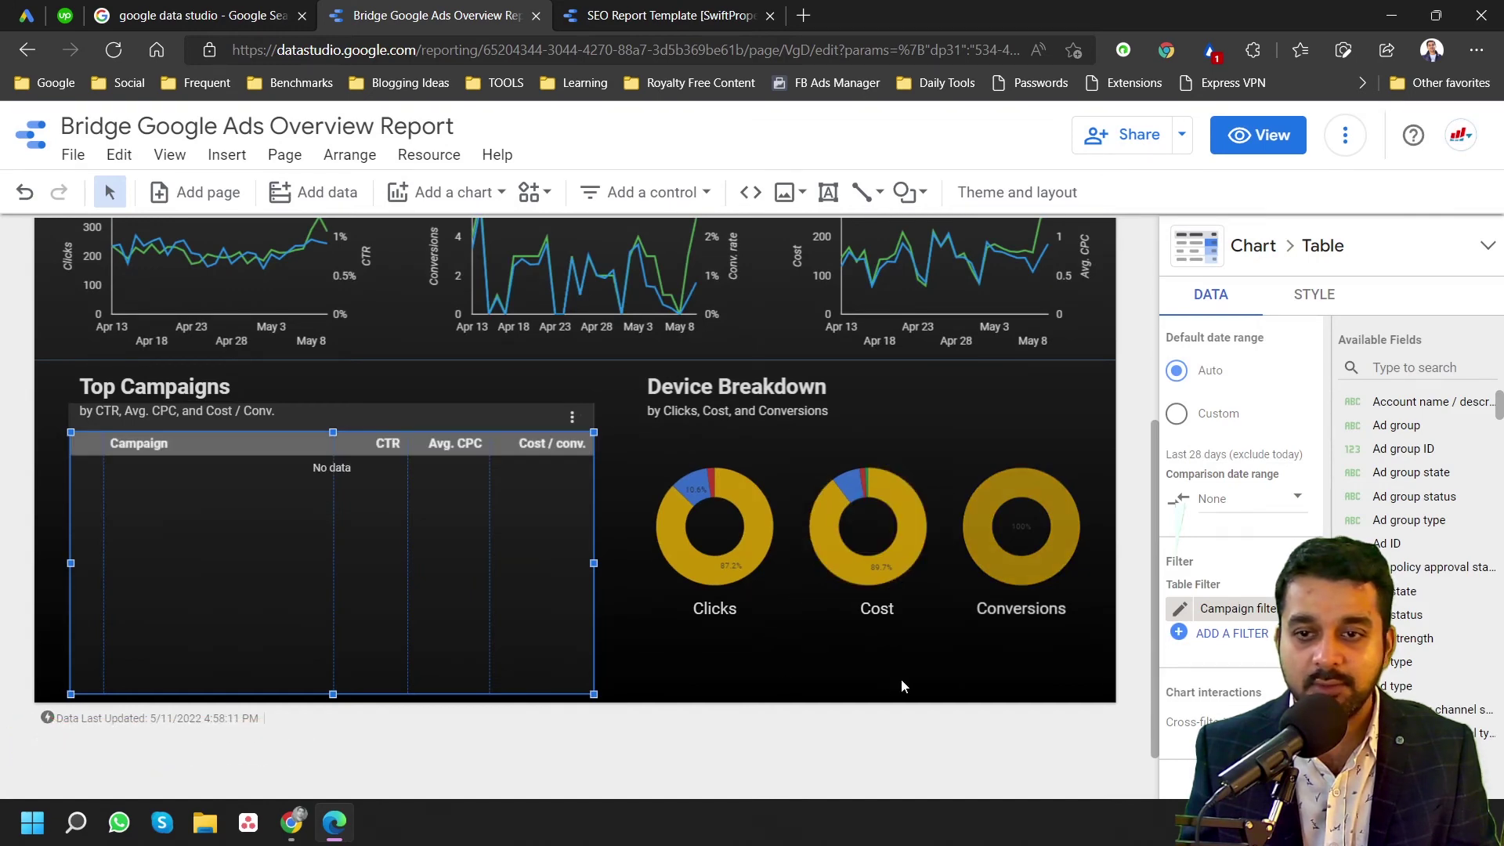
{"action": "scroll", "coordinate": [1245, 580], "scroll_direction": "down", "scroll_amount": 1}
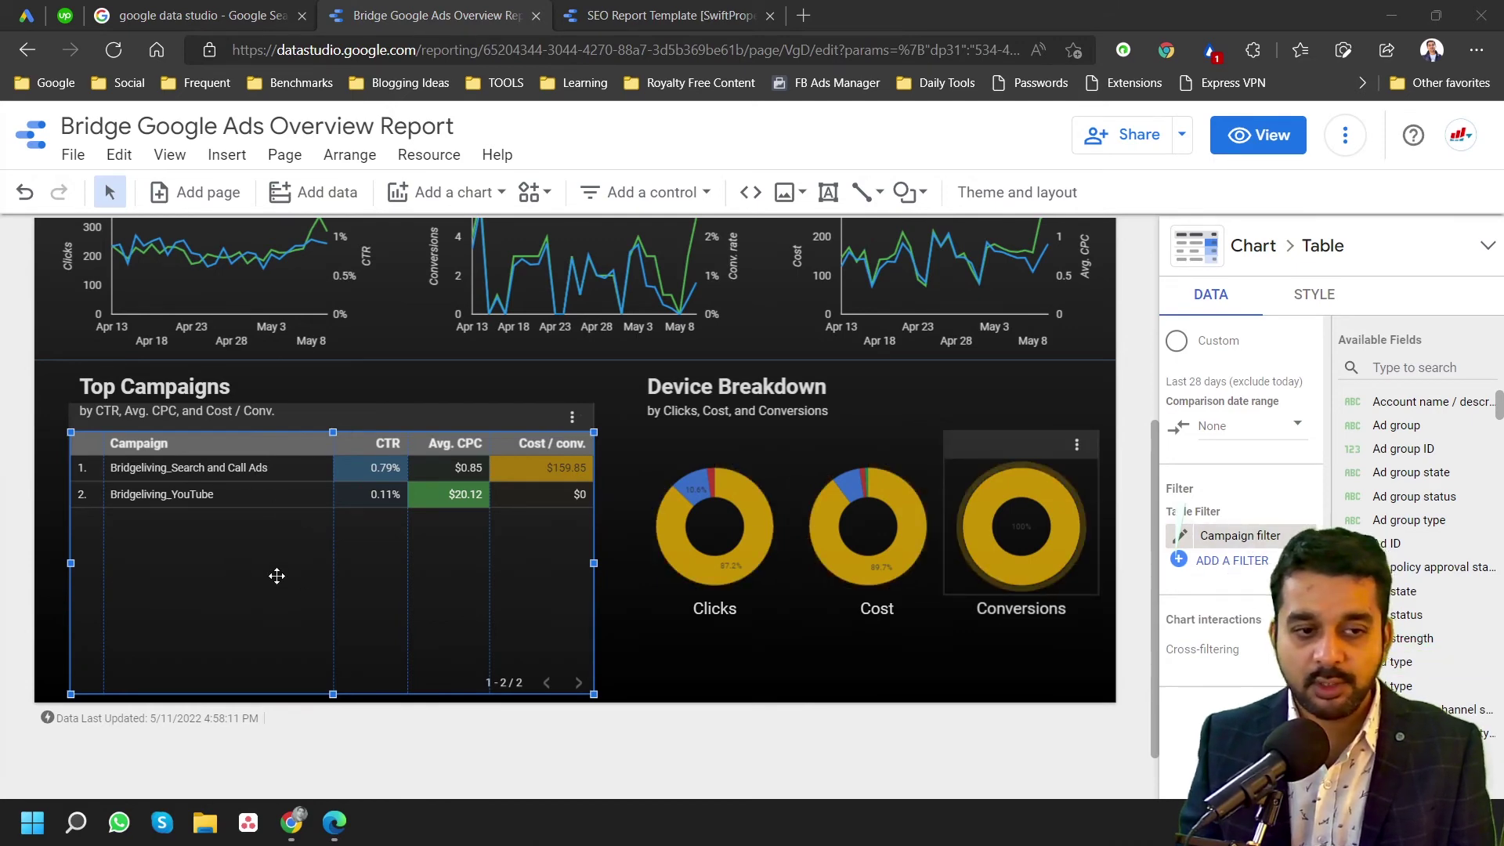
- Apply the existing Campaign filter to the Clicks scorecard under Click Through Rate & Impressions
{"action": "scroll", "coordinate": [276, 578], "scroll_direction": "up", "scroll_amount": 3}
{"action": "scroll", "coordinate": [277, 576], "scroll_direction": "down", "scroll_amount": 1}
{"action": "left_click", "coordinate": [430, 552]}
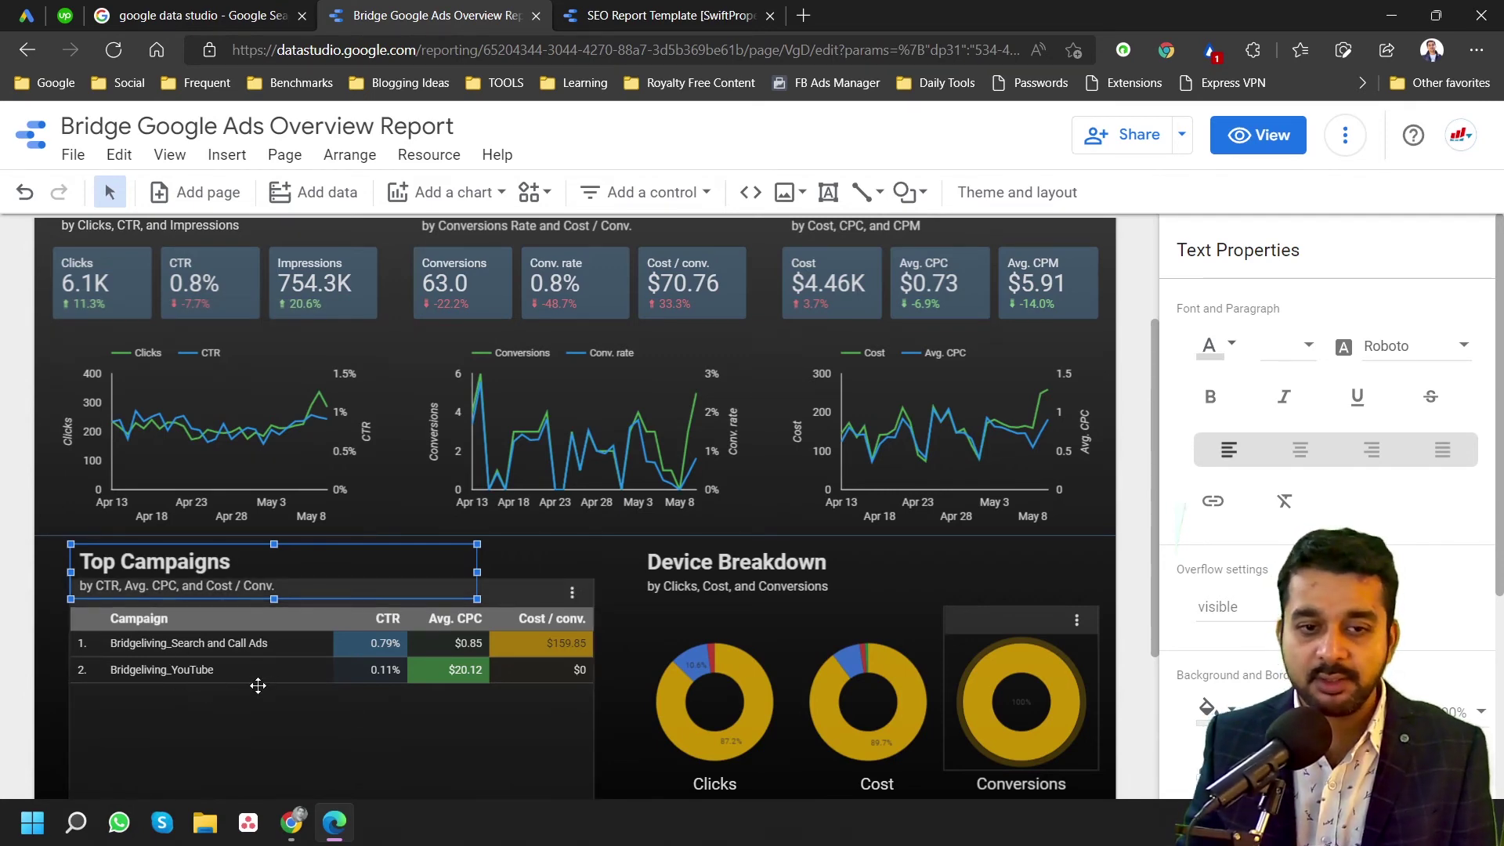
{"action": "scroll", "coordinate": [266, 682], "scroll_direction": "down", "scroll_amount": 2}
{"action": "left_click", "coordinate": [618, 627]}
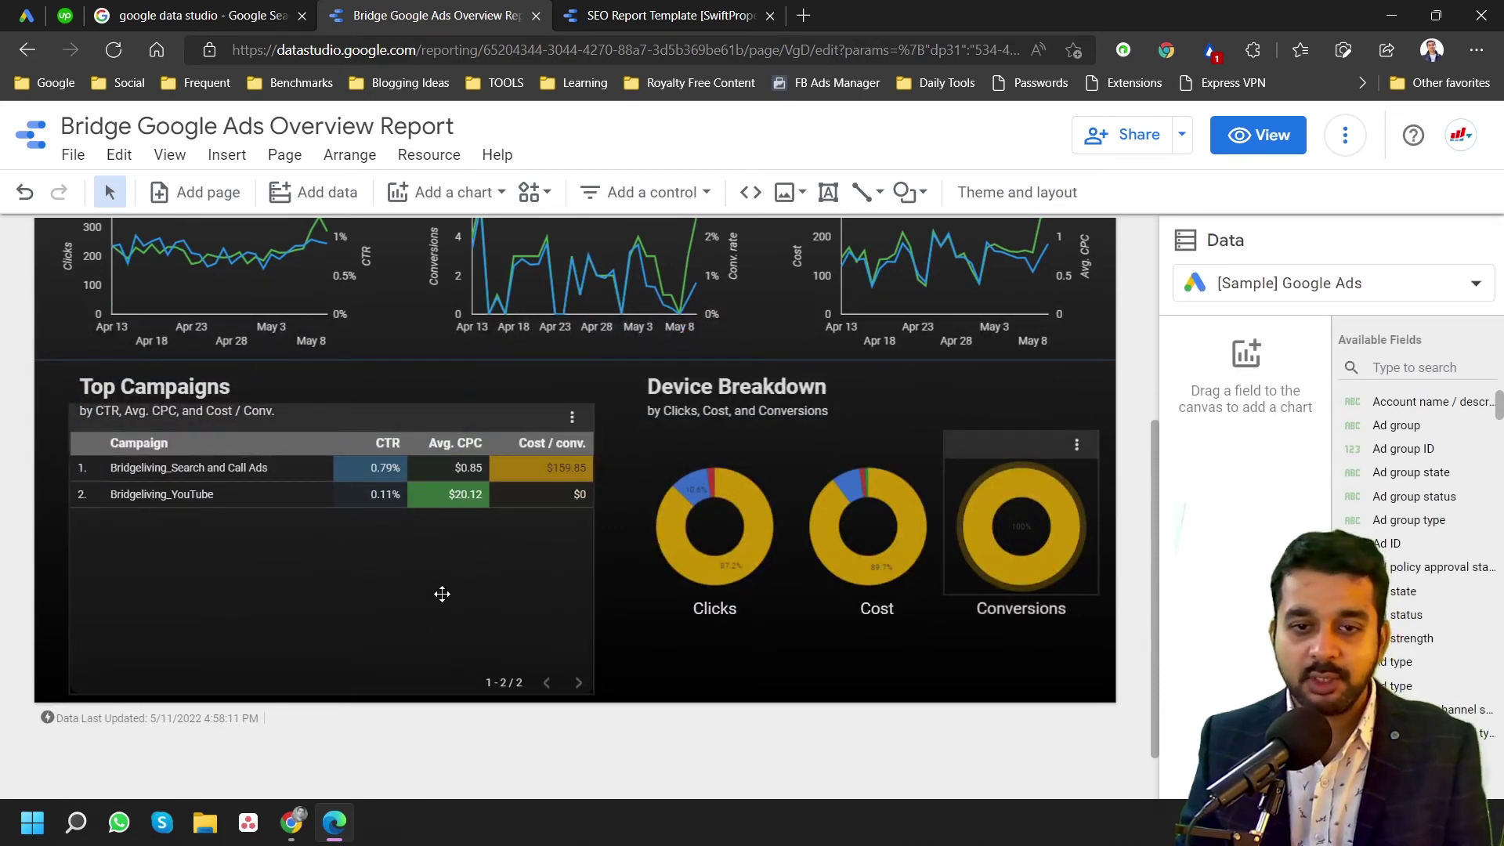
{"action": "scroll", "coordinate": [442, 593], "scroll_direction": "up", "scroll_amount": 3}
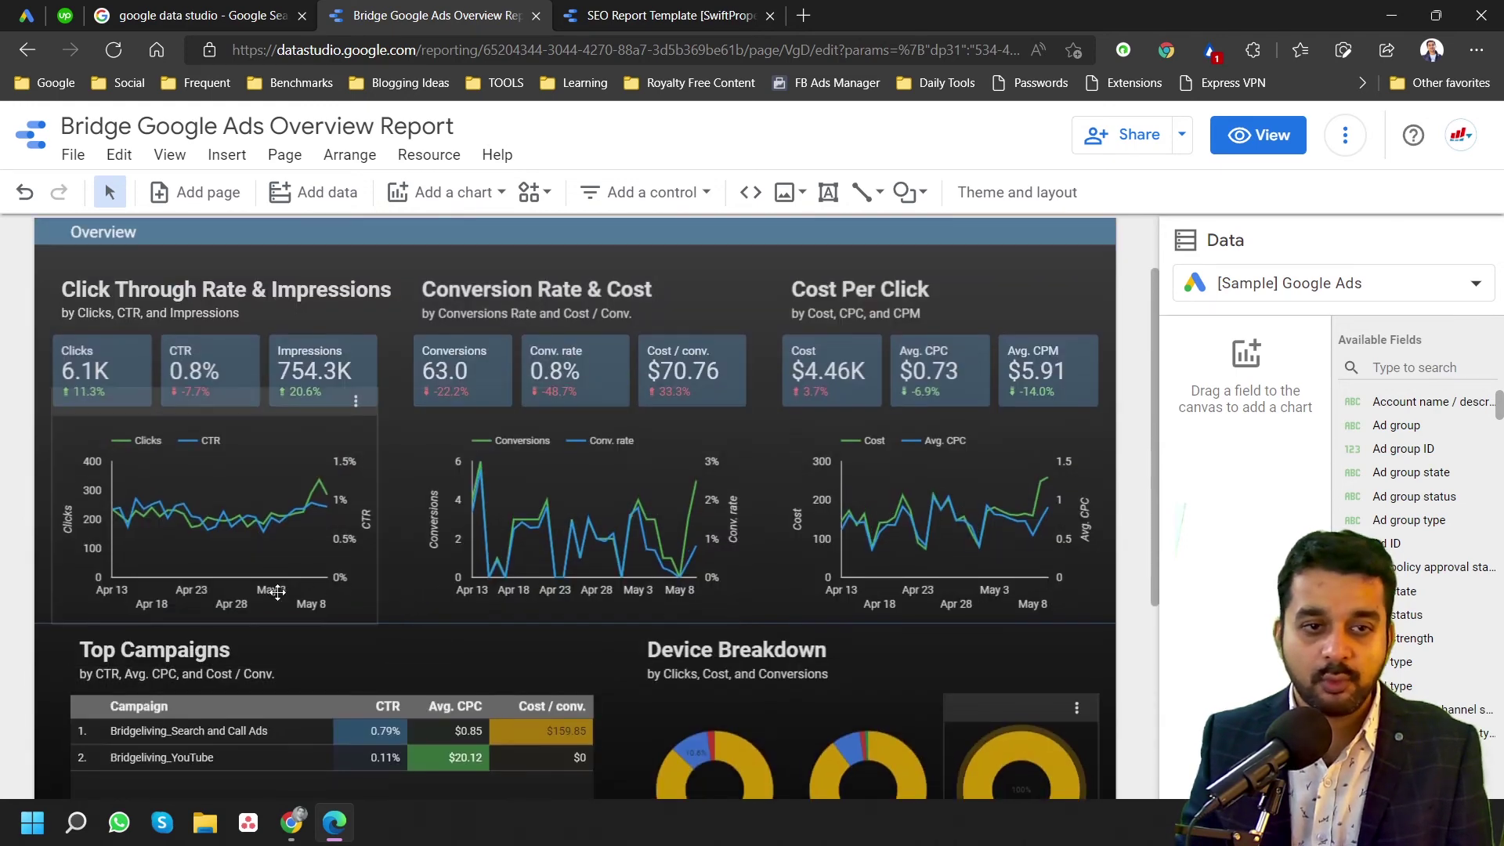
{"action": "left_click", "coordinate": [104, 376]}
{"action": "scroll", "coordinate": [1281, 523], "scroll_direction": "down", "scroll_amount": 4}
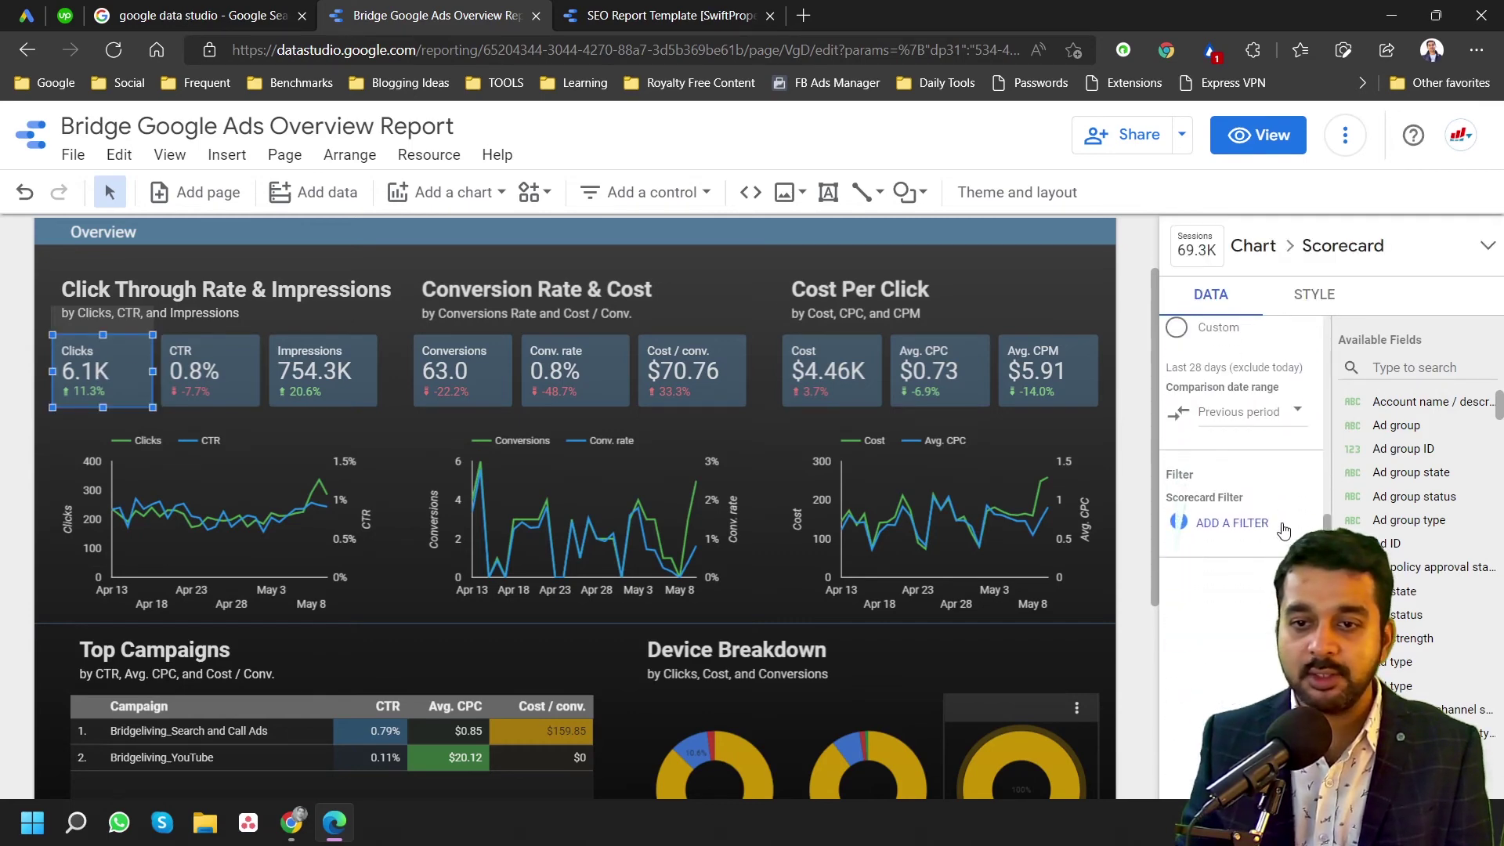
{"action": "left_click", "coordinate": [1224, 525]}
{"action": "left_click", "coordinate": [1217, 308]}
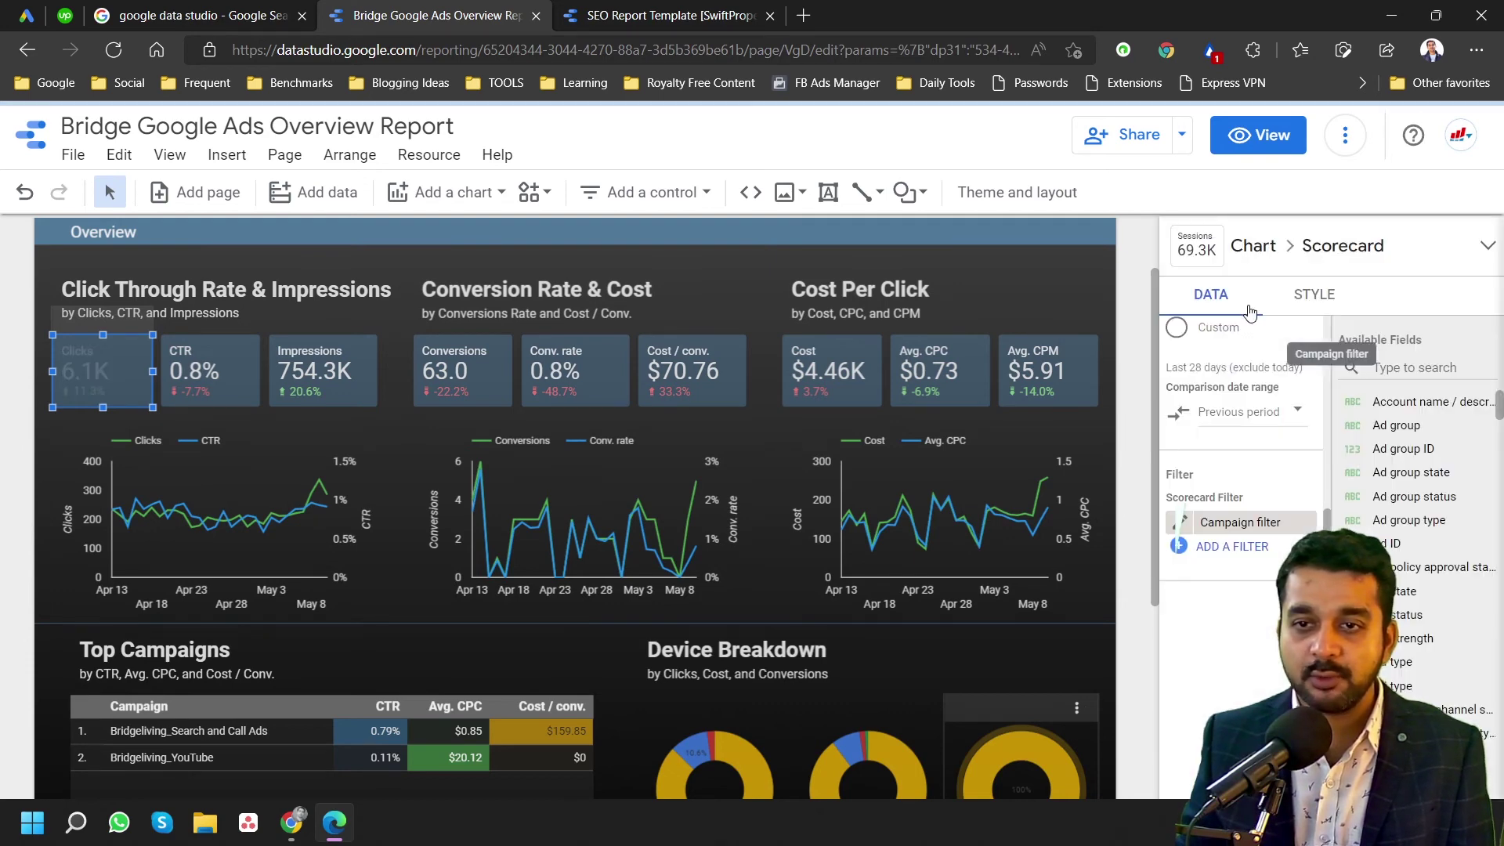
- Apply the existing Campaign filter to the CTR and Impressions scorecards
{"action": "left_click", "coordinate": [205, 369]}
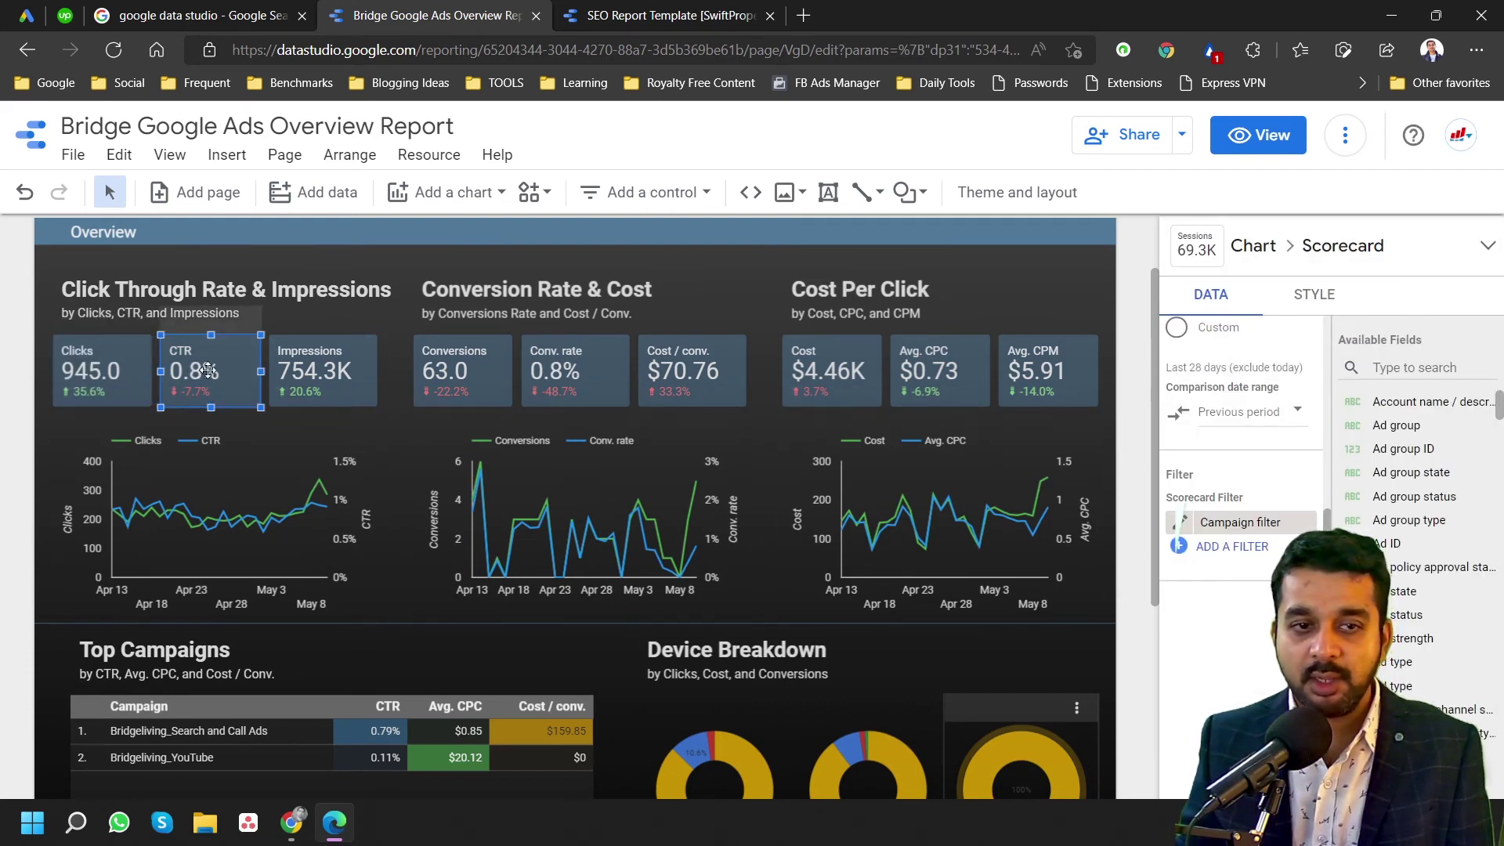
{"action": "scroll", "coordinate": [1257, 553], "scroll_direction": "down", "scroll_amount": 4}
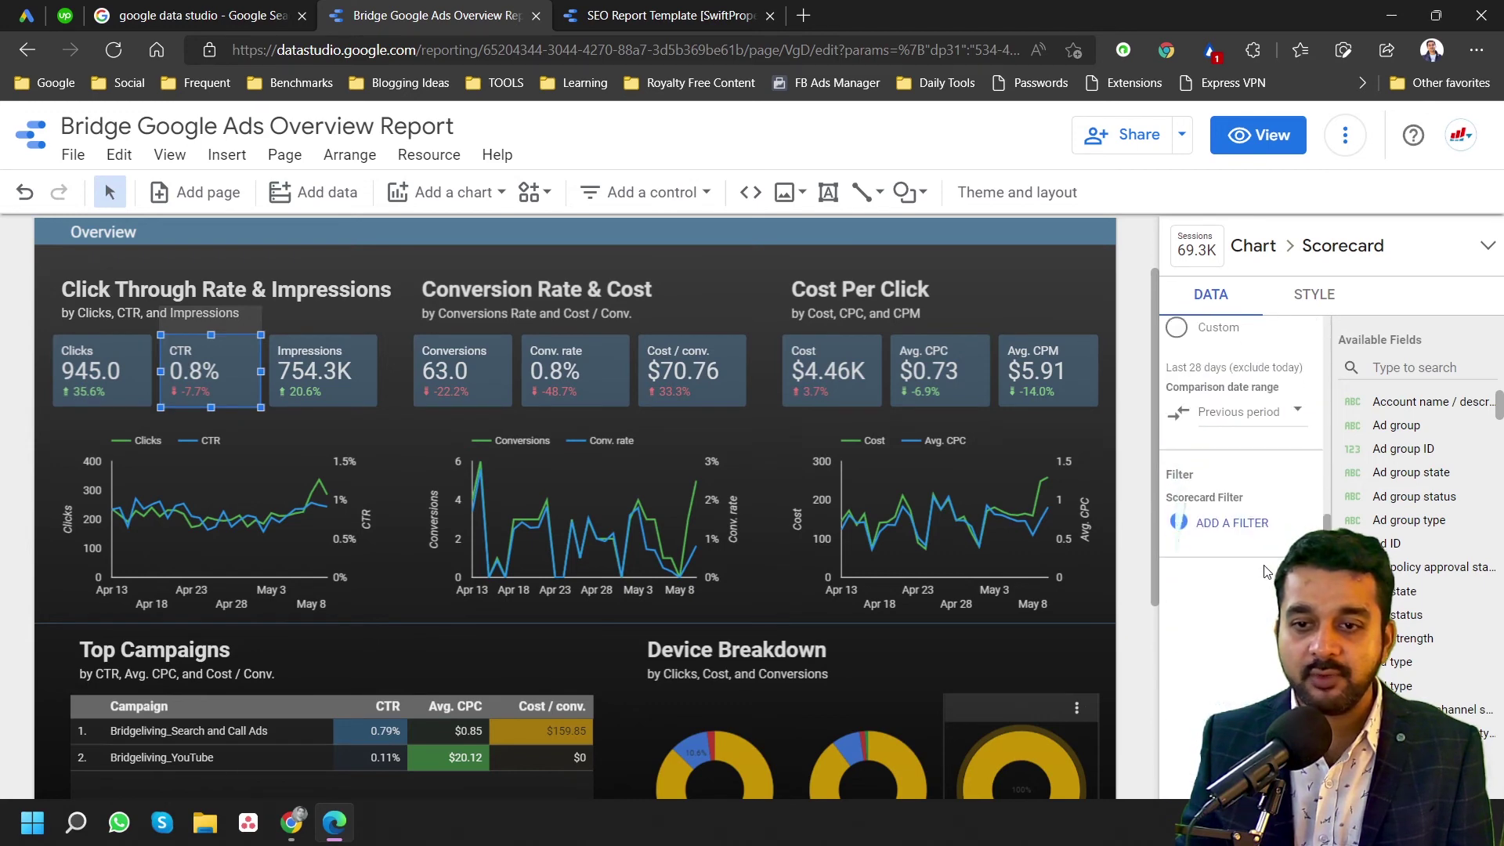
{"action": "left_click", "coordinate": [1251, 525]}
{"action": "left_click", "coordinate": [1222, 306]}
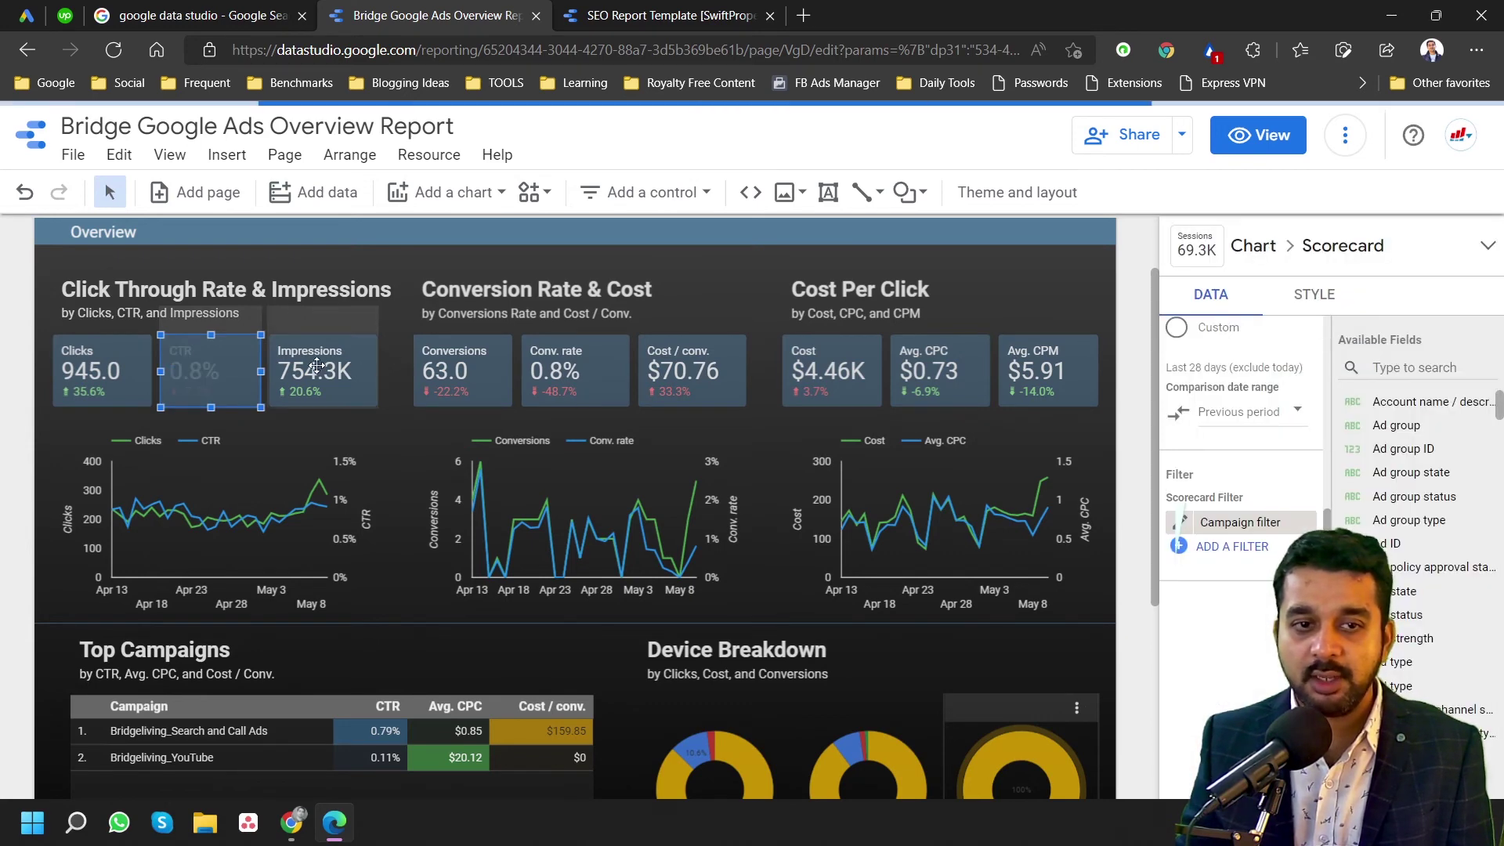
{"action": "left_click", "coordinate": [319, 363]}
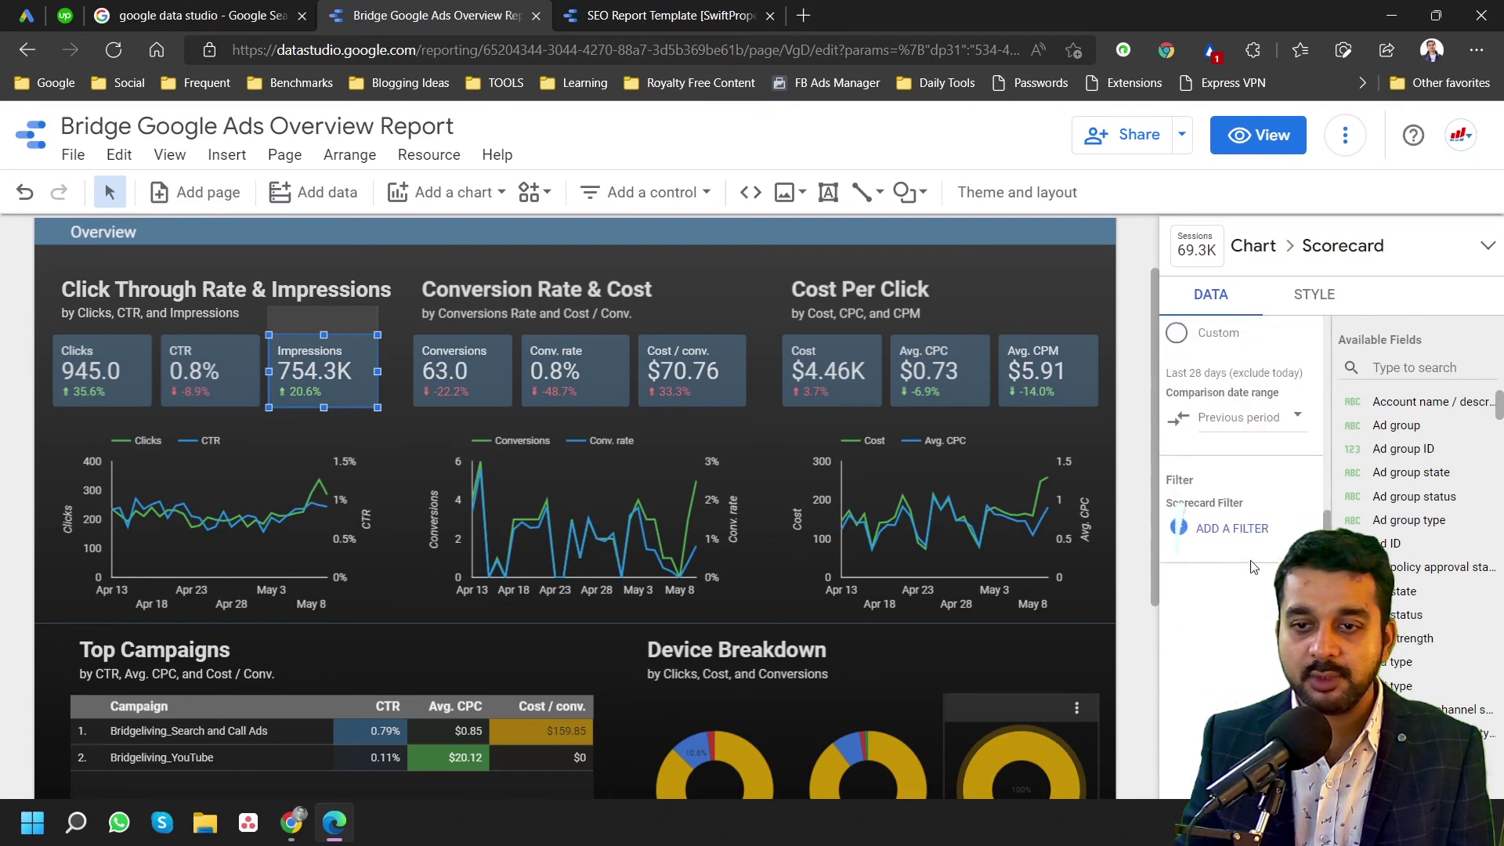
{"action": "left_click", "coordinate": [1221, 532]}
{"action": "left_click", "coordinate": [1231, 305]}
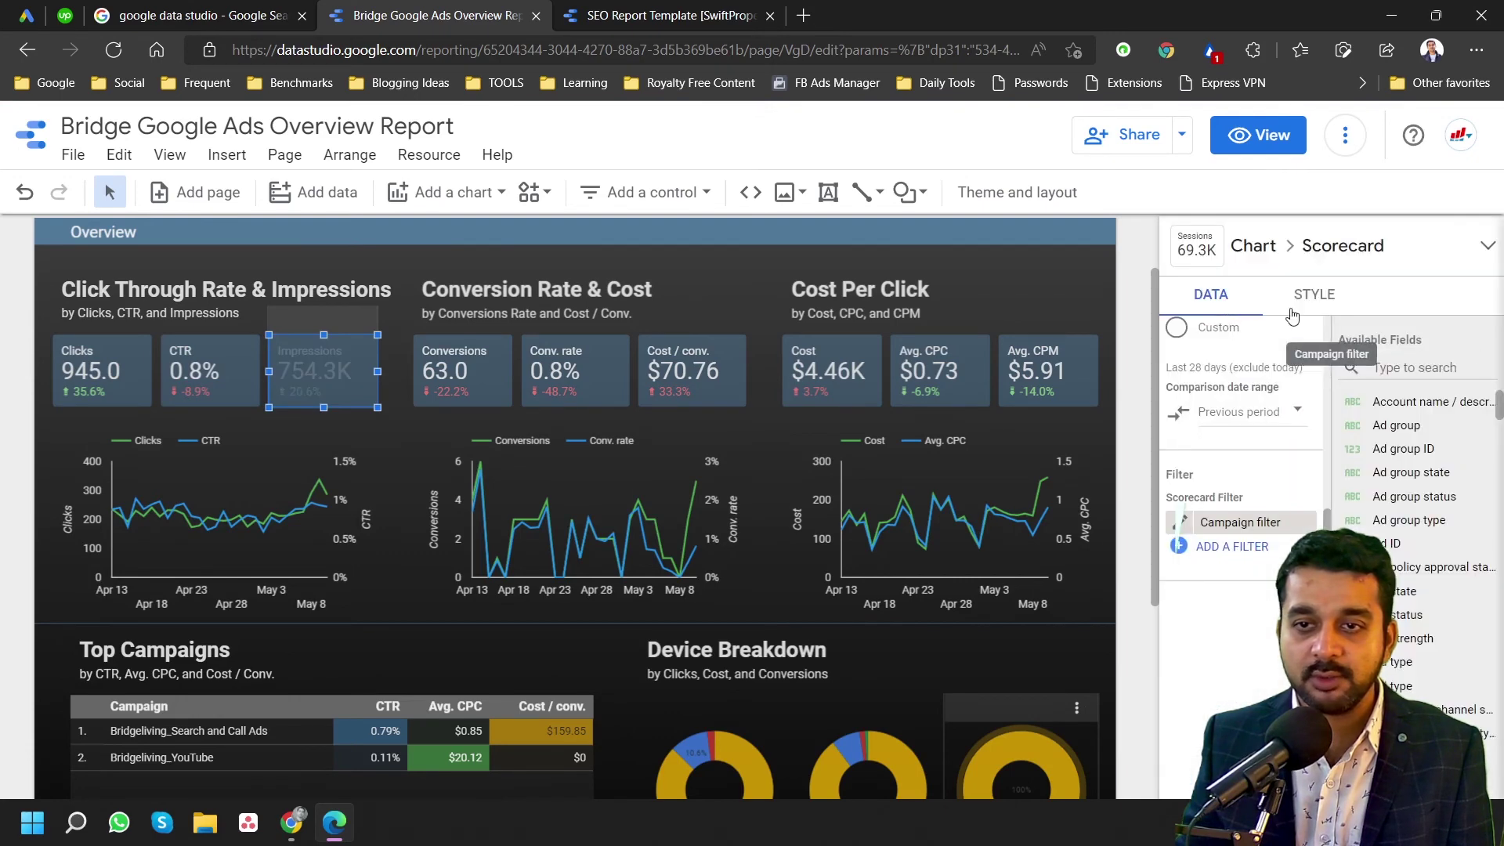
- Apply the existing Campaign filter to the Conversions scorecard and select the Conv. rate scorecard
{"action": "left_click", "coordinate": [436, 383]}
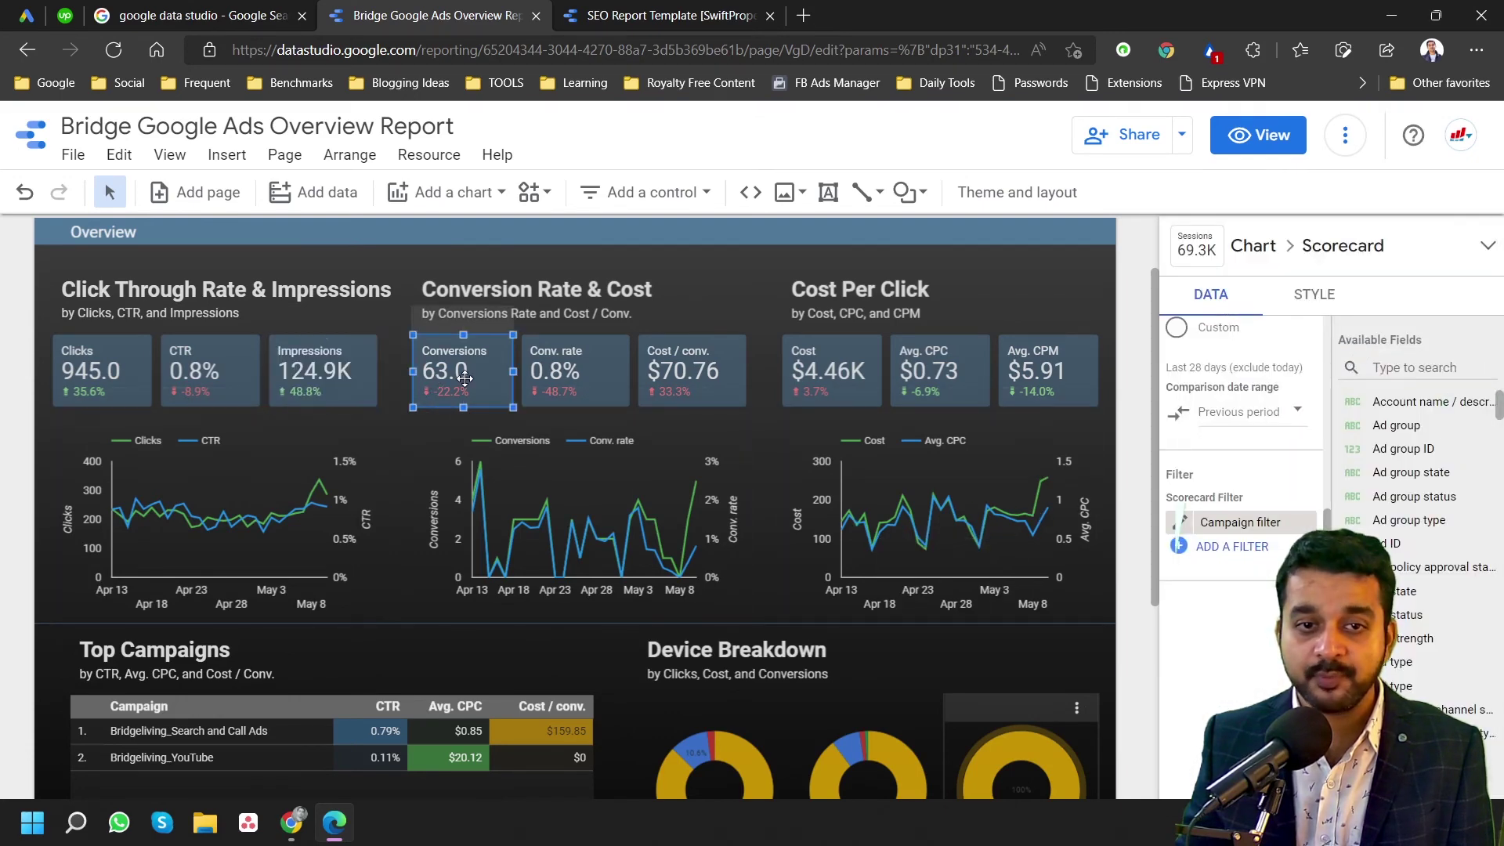
{"action": "scroll", "coordinate": [1211, 600], "scroll_direction": "down", "scroll_amount": 3}
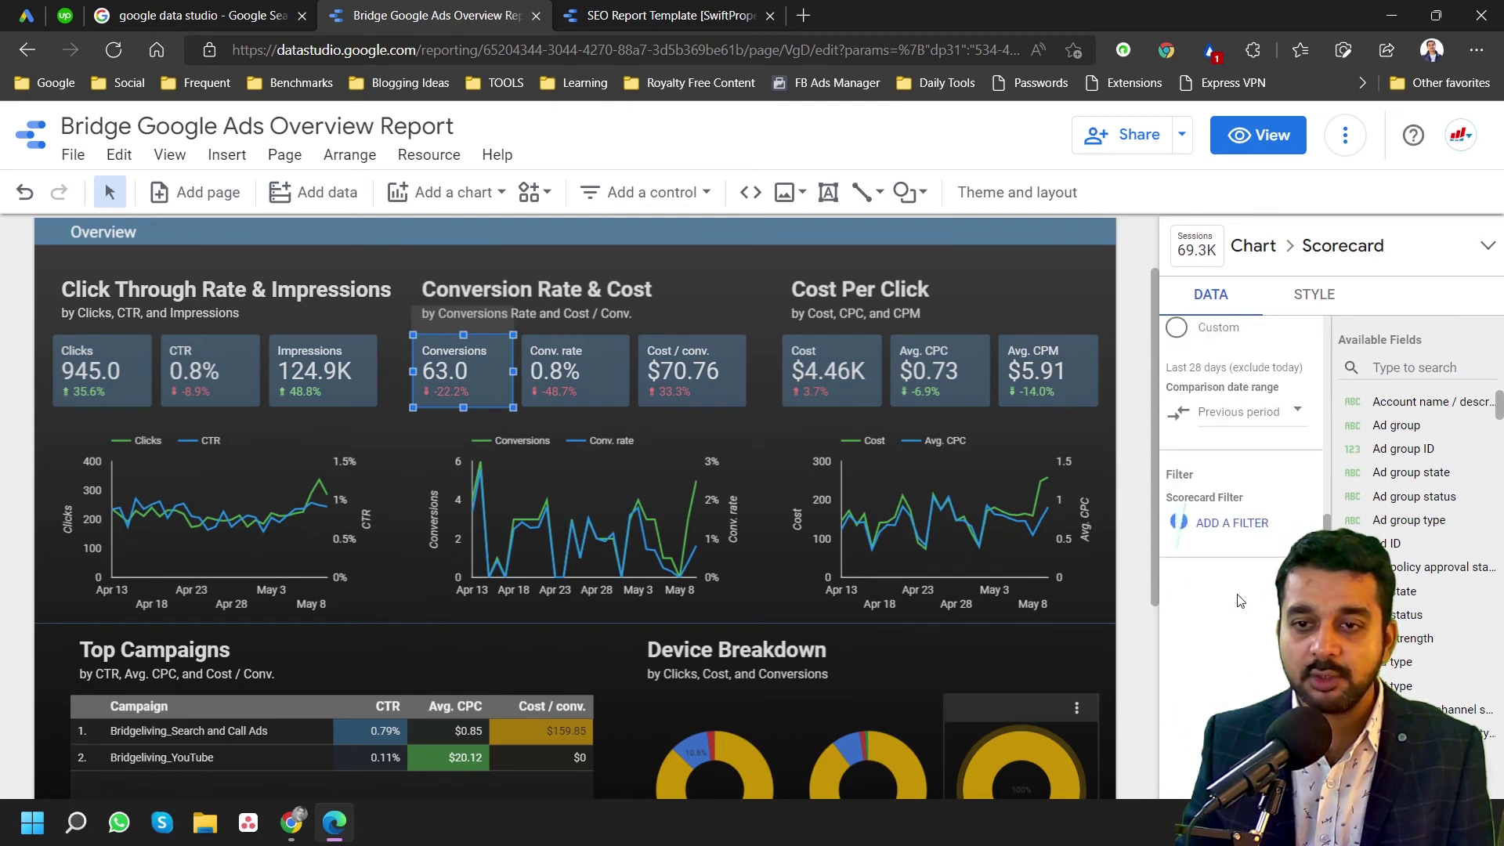
{"action": "left_click", "coordinate": [1225, 522]}
{"action": "left_click", "coordinate": [1238, 305]}
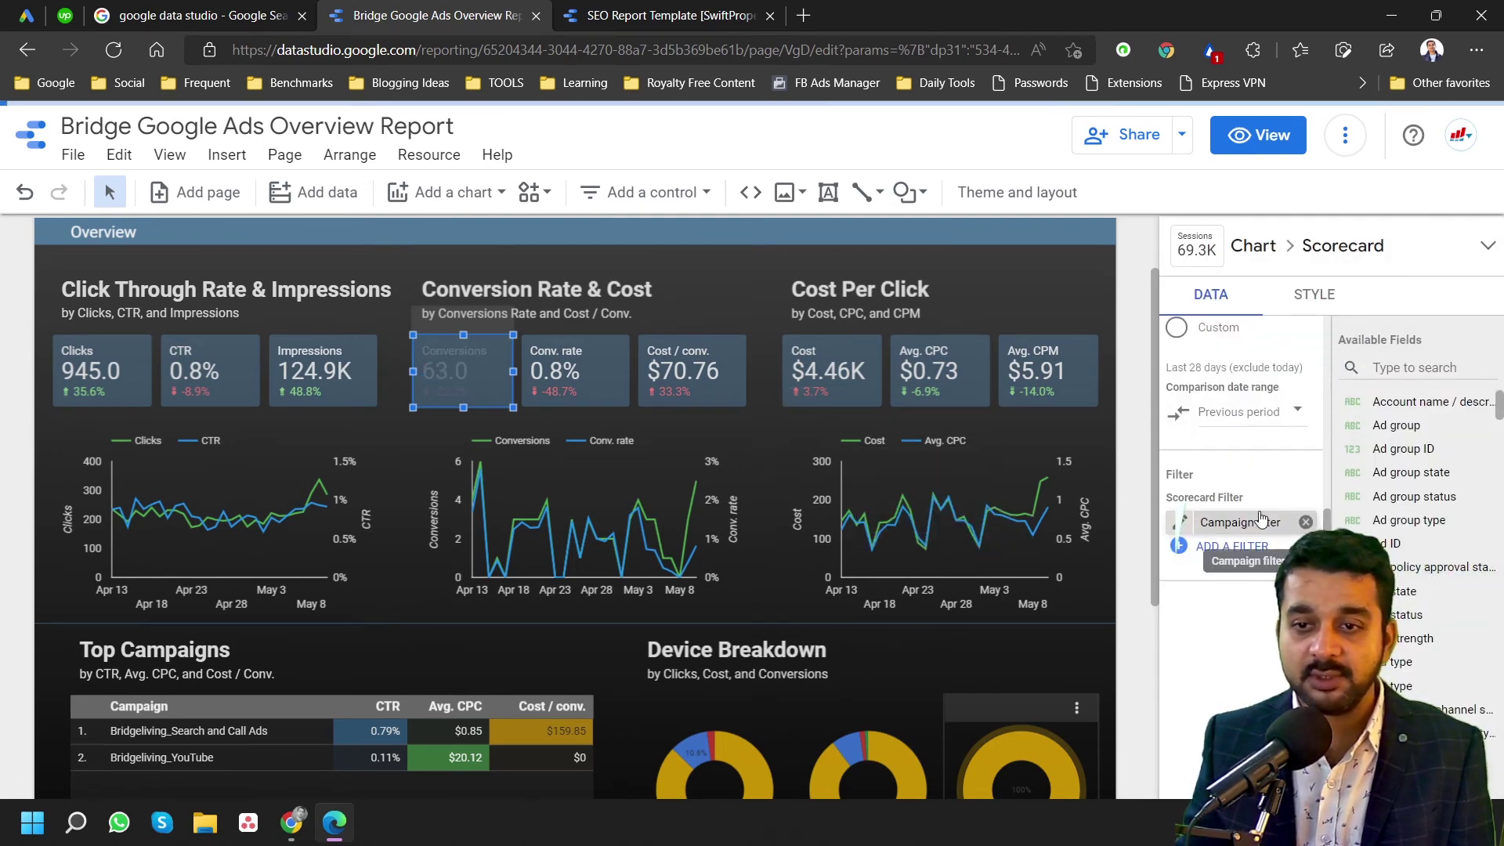
{"action": "left_click", "coordinate": [574, 378]}
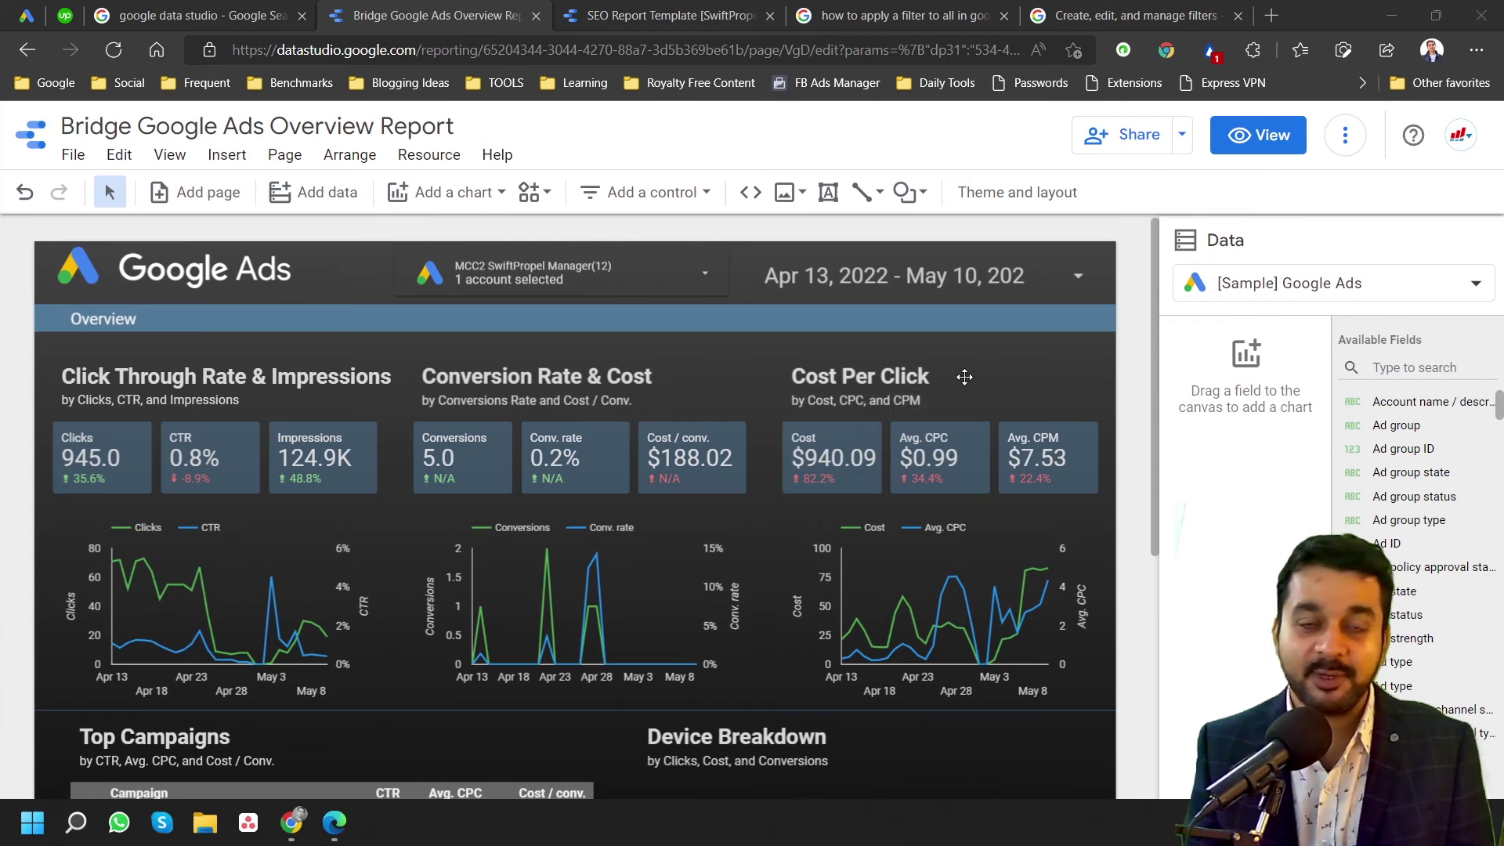
- Open the report settings and look through the data source, date range dimension and filter options
{"action": "left_click", "coordinate": [73, 155]}
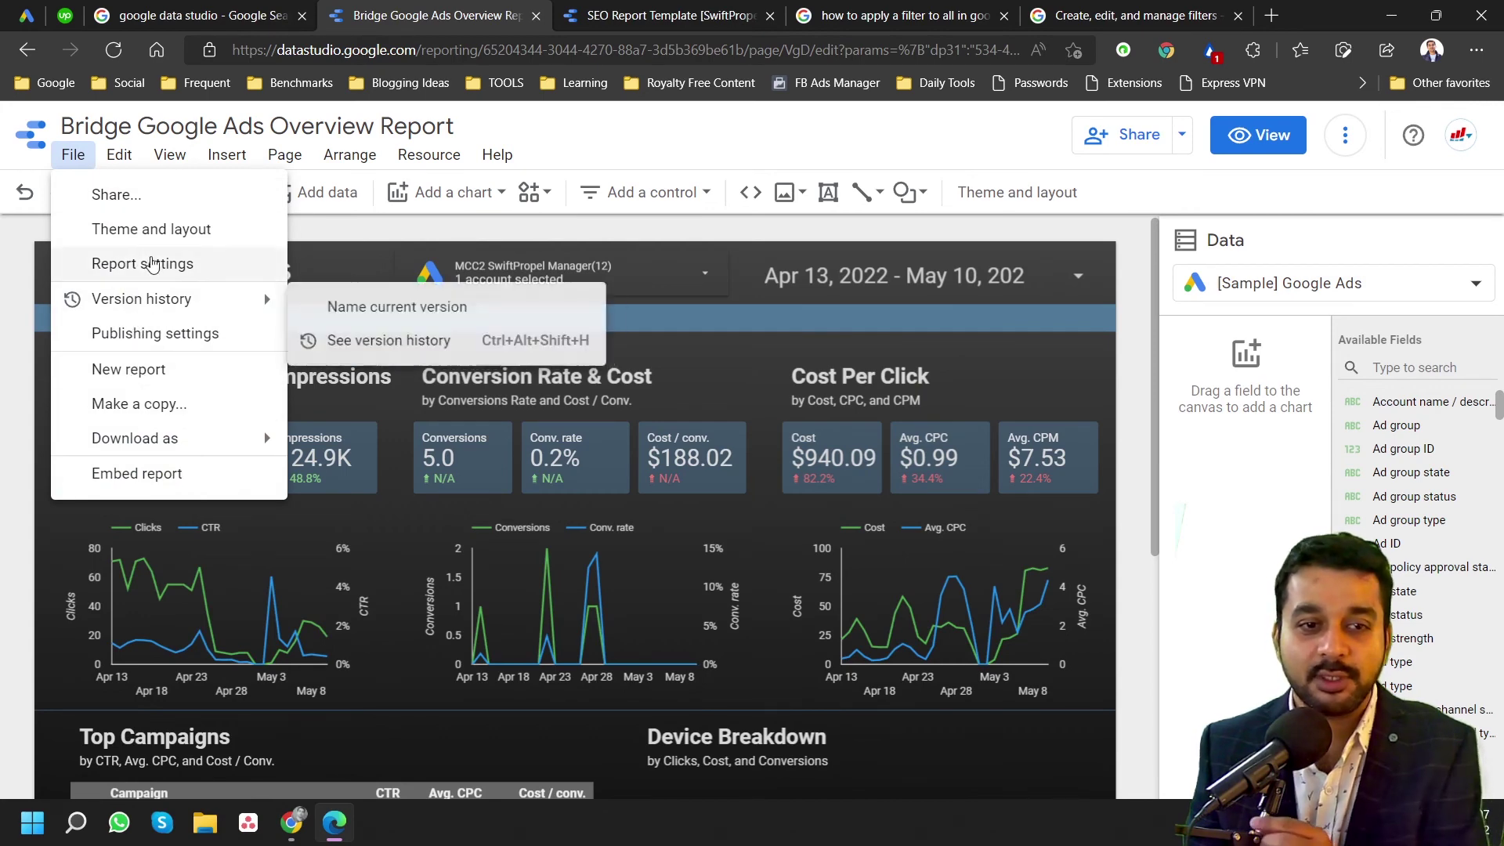
{"action": "left_click", "coordinate": [176, 264]}
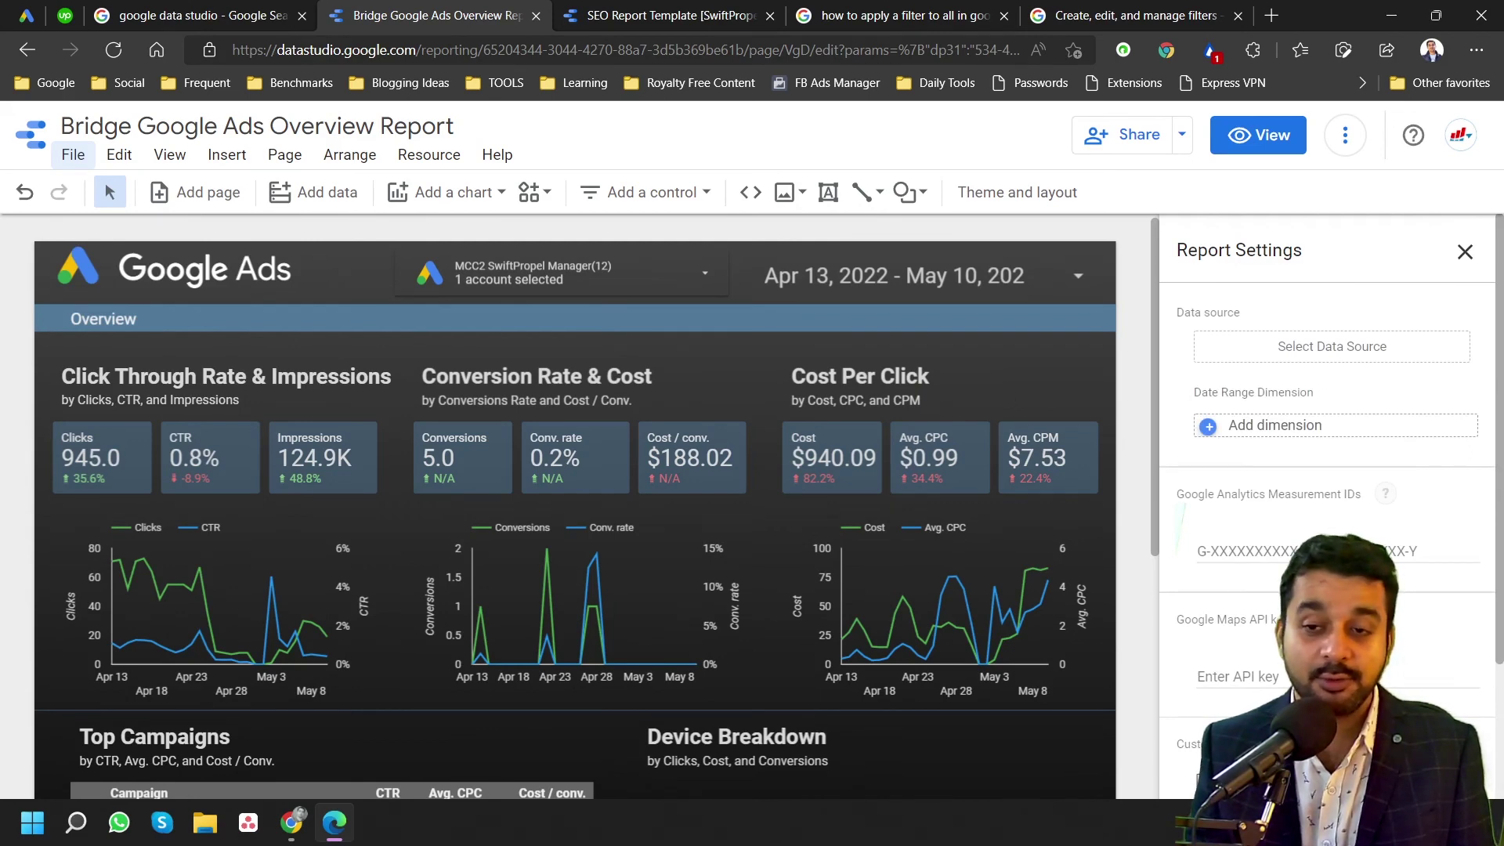
{"action": "scroll", "coordinate": [1332, 509], "scroll_direction": "down", "scroll_amount": 3}
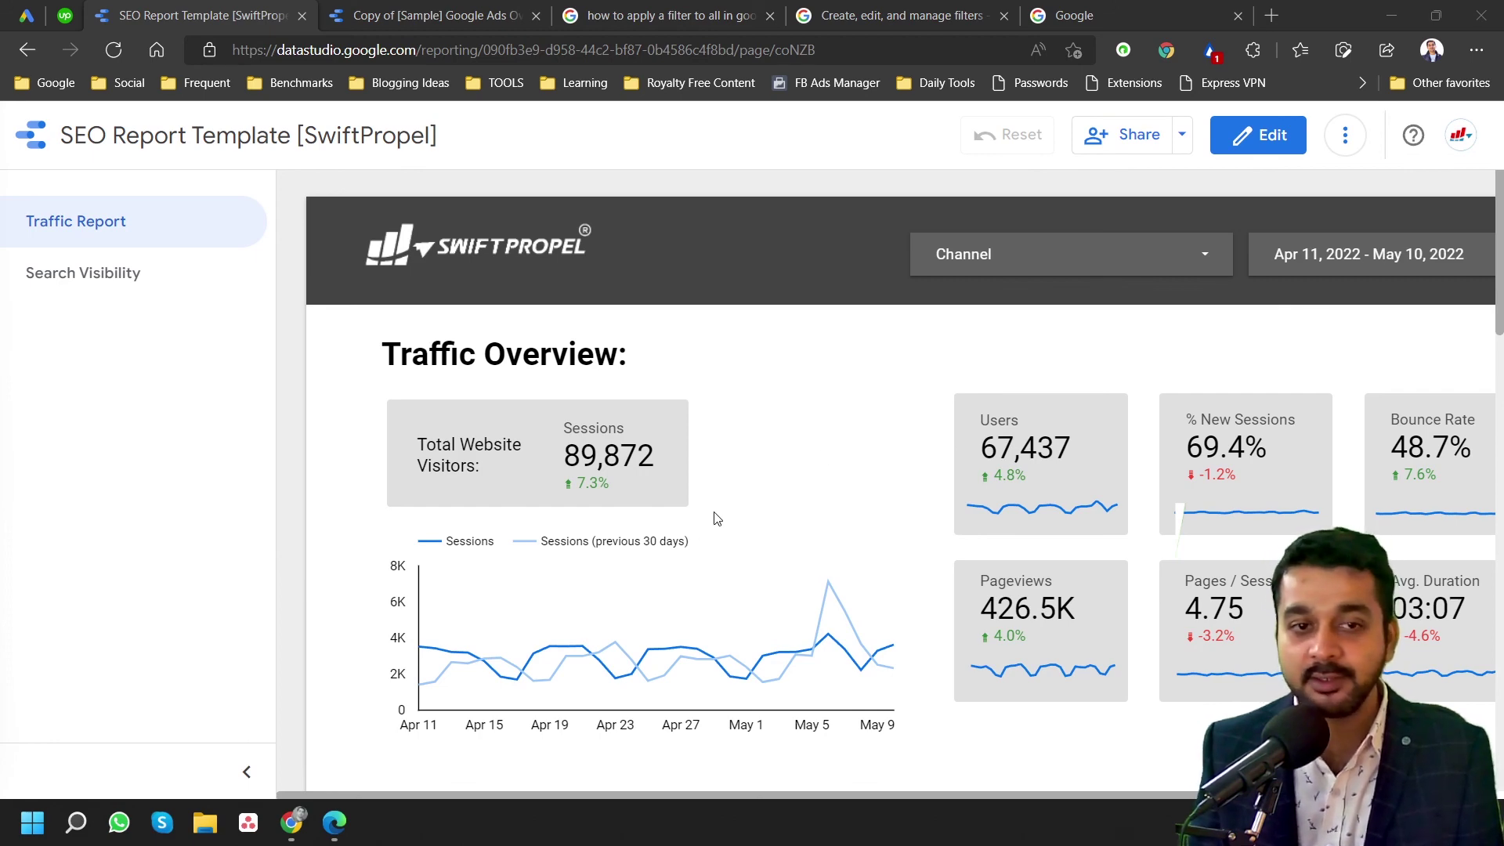
- Look over the Traffic Report page of the SEO report template and check its additional options for making a copy
{"action": "scroll", "coordinate": [774, 477], "scroll_direction": "down", "scroll_amount": 10}
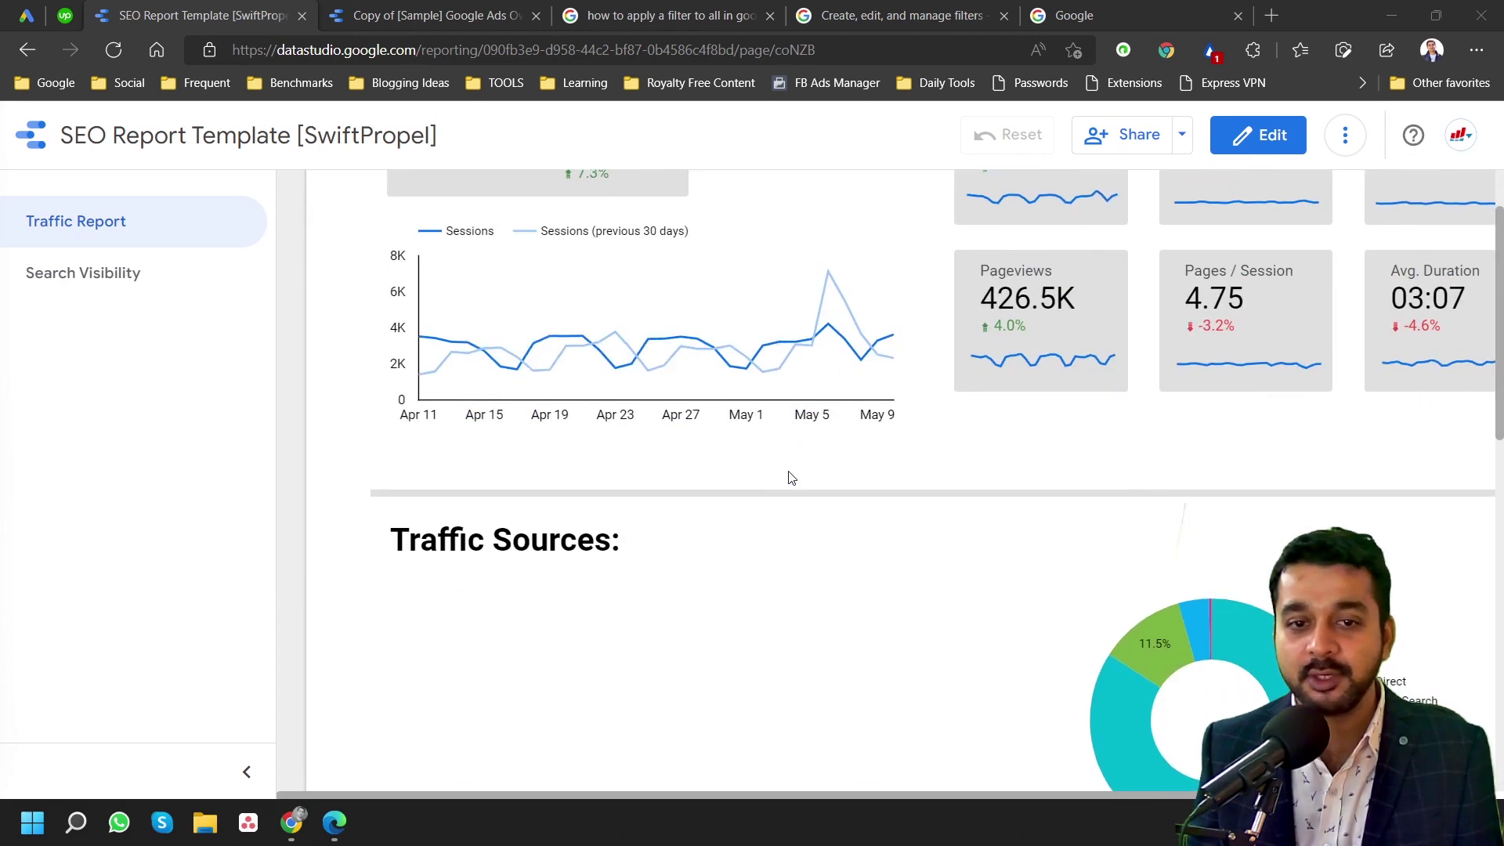
{"action": "scroll", "coordinate": [795, 477], "scroll_direction": "up", "scroll_amount": 10}
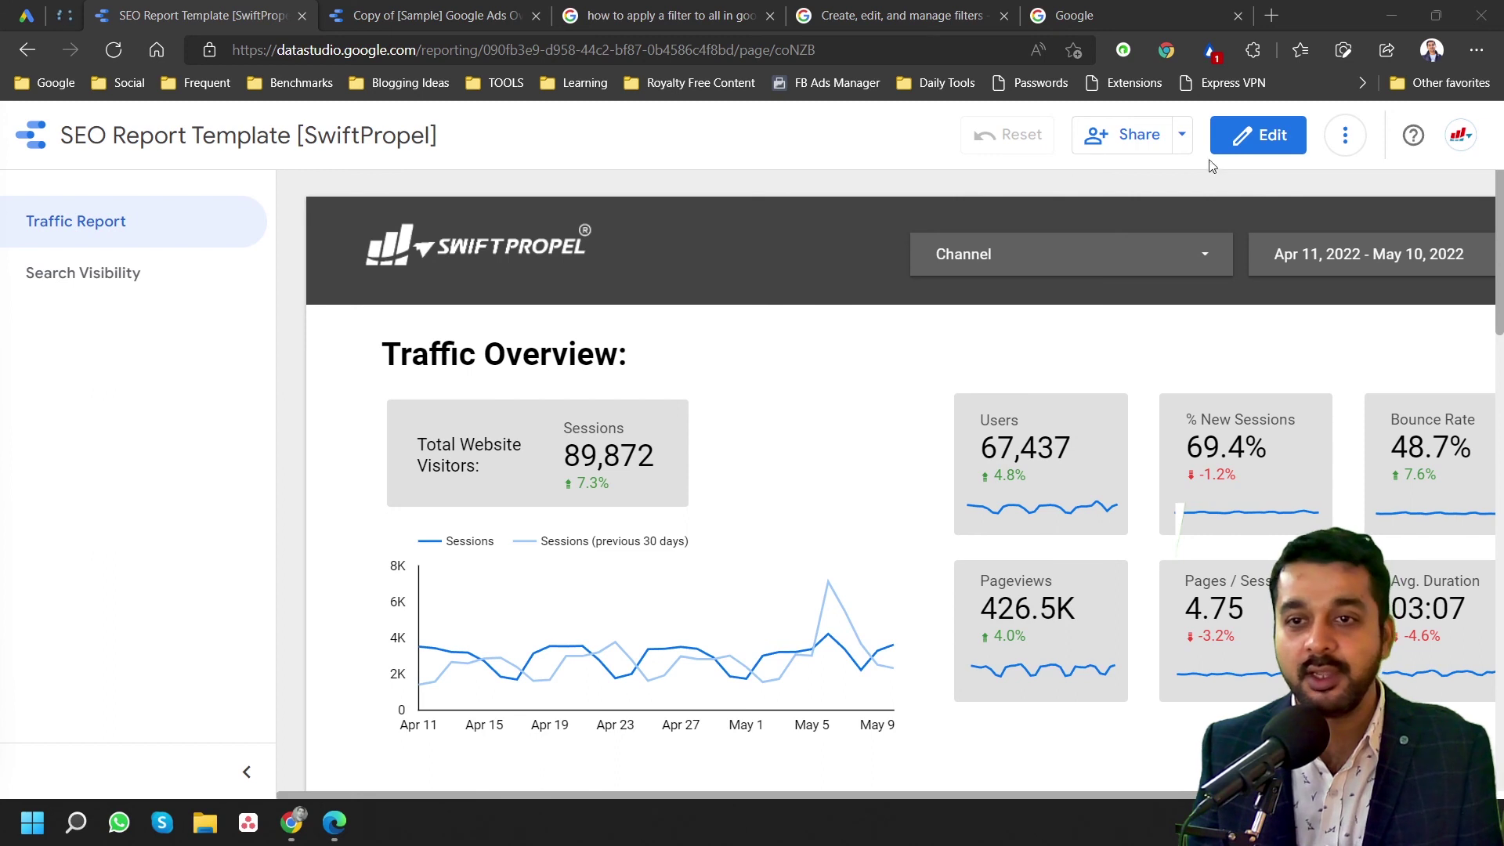
{"action": "left_click", "coordinate": [1359, 139]}
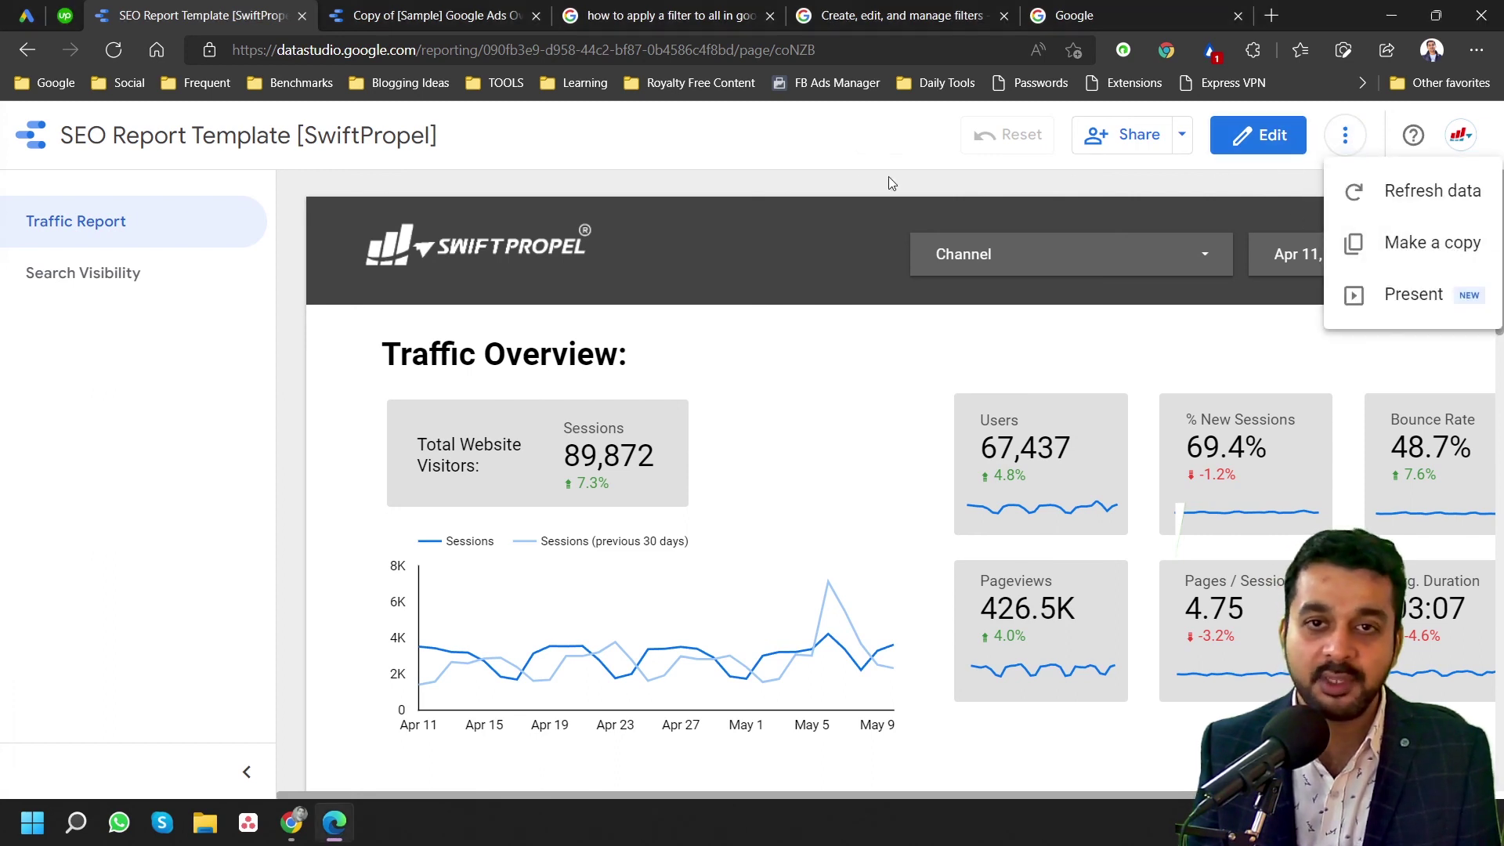
{"action": "left_click", "coordinate": [832, 156]}
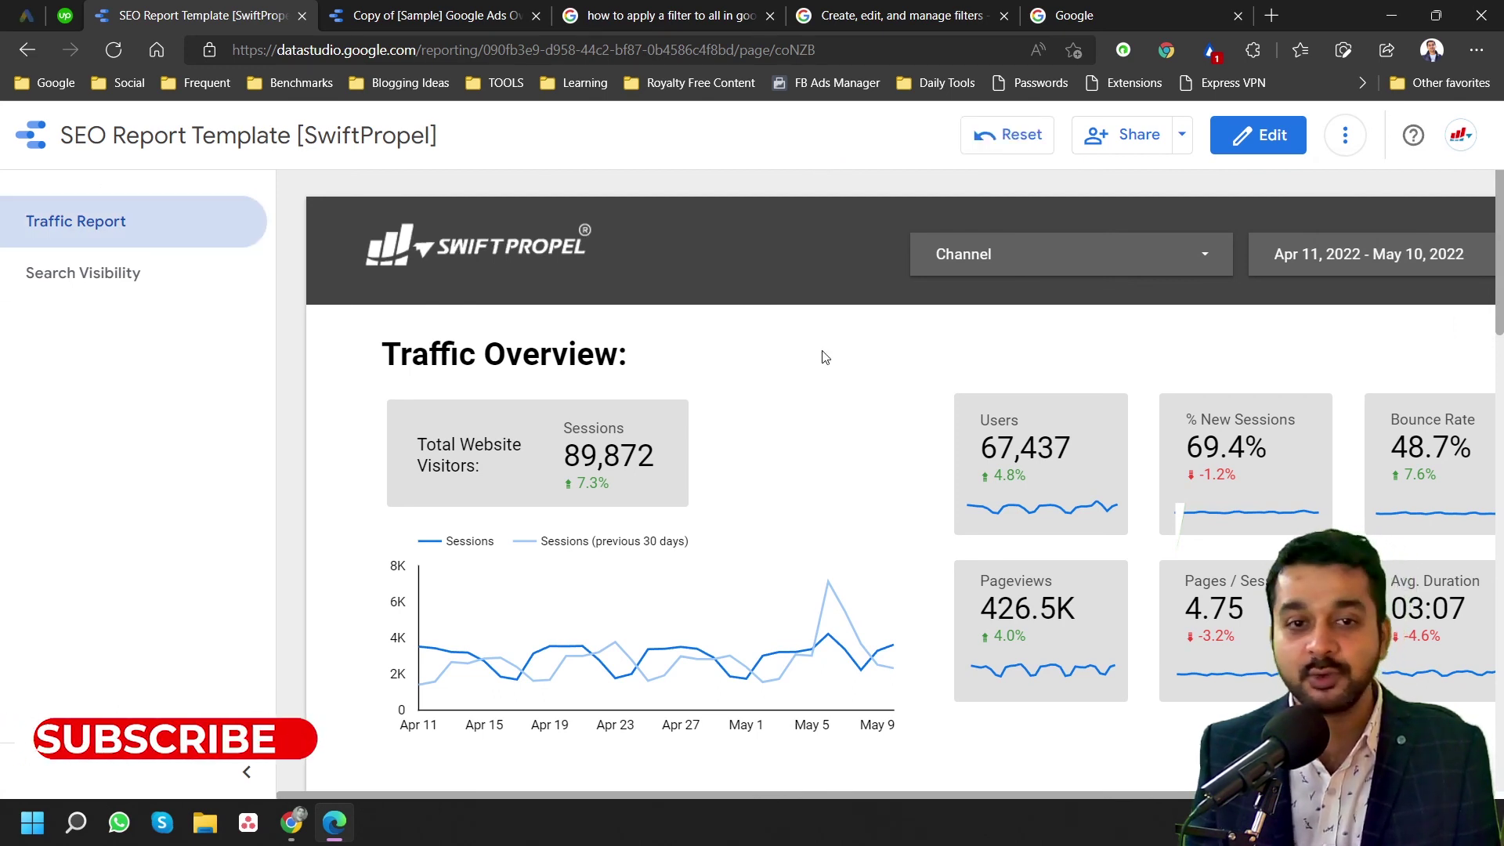
- Switch the SEO report template to edit mode and inspect the properties of the header logo and the header background rectangle
{"action": "left_click", "coordinate": [1259, 137]}
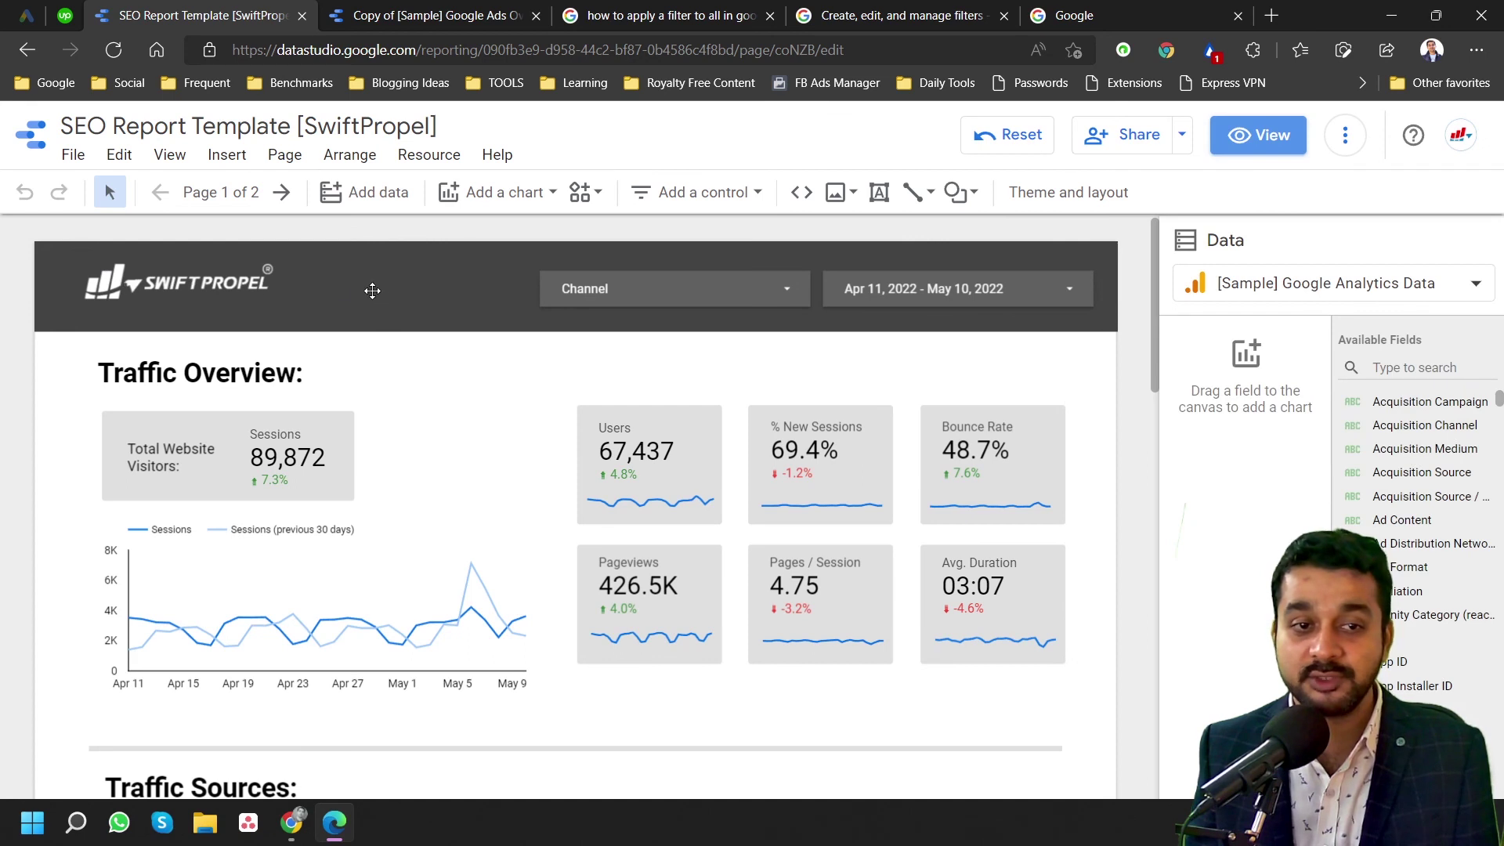
{"action": "left_click", "coordinate": [104, 291]}
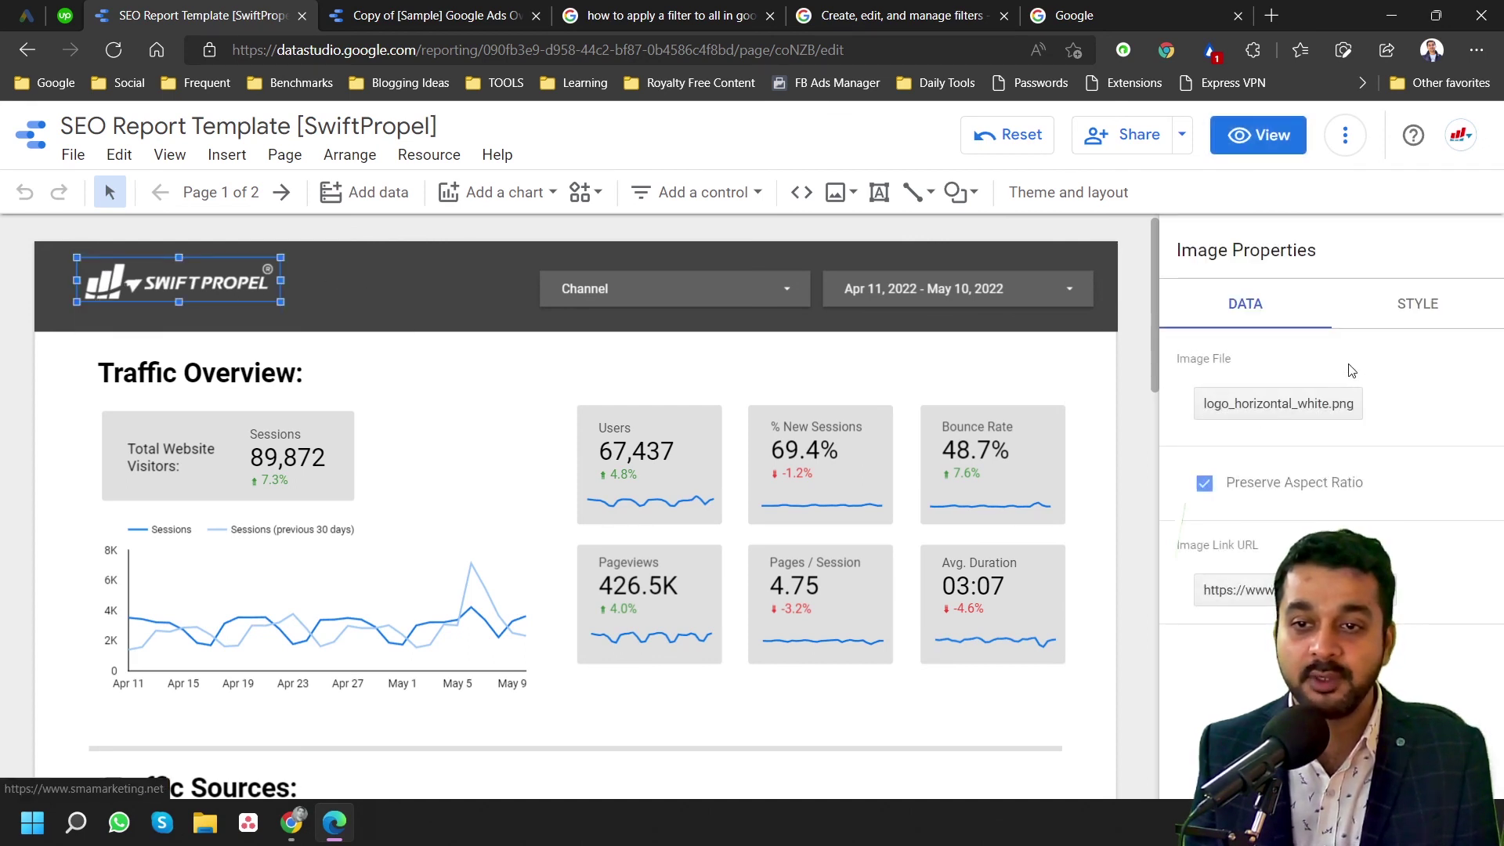
{"action": "left_click", "coordinate": [375, 305]}
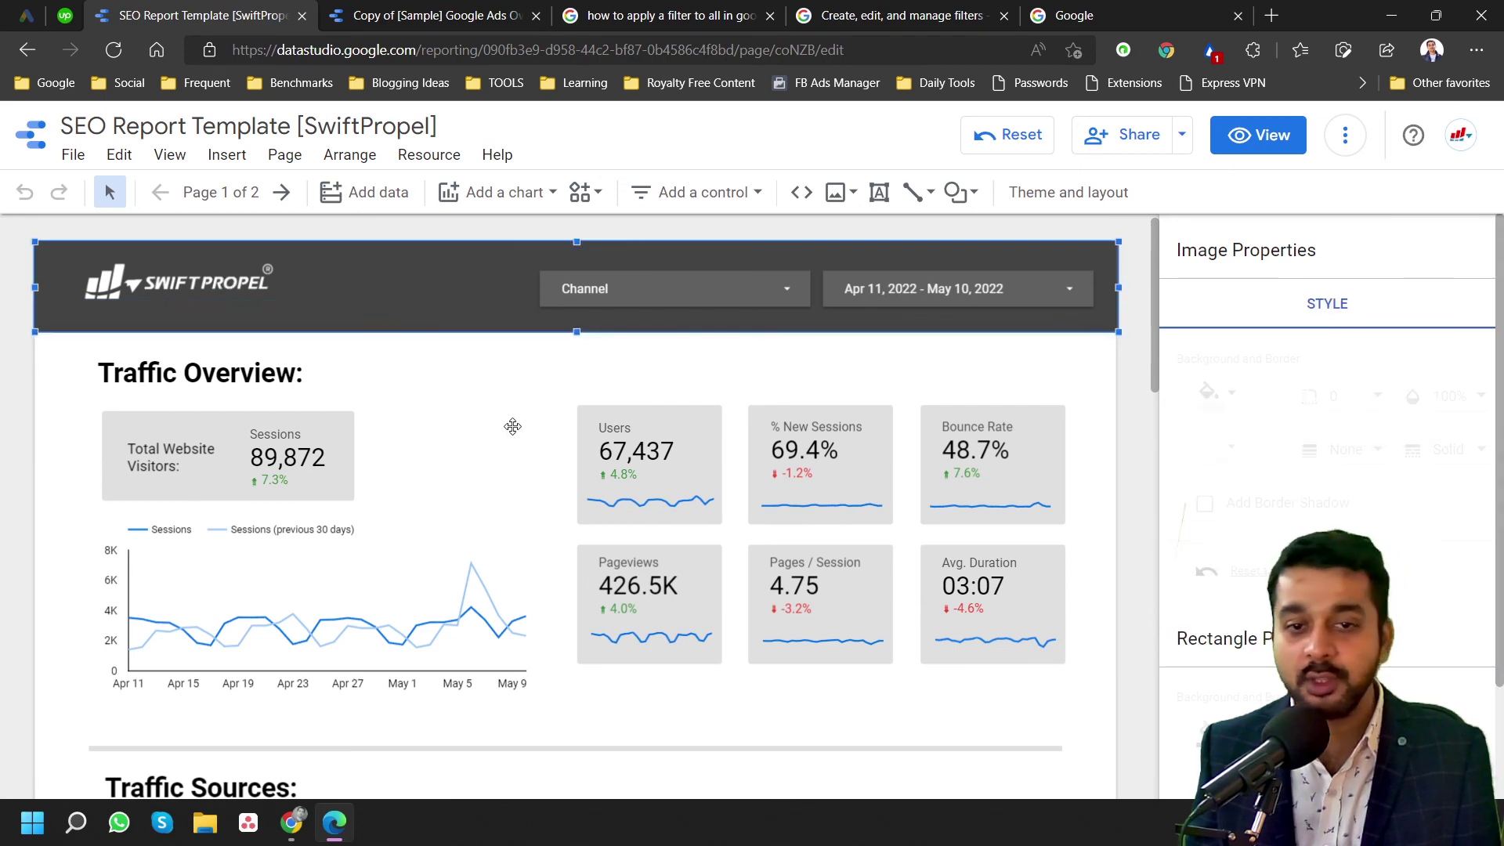
{"action": "scroll", "coordinate": [514, 423], "scroll_direction": "down", "scroll_amount": 5}
{"action": "scroll", "coordinate": [546, 430], "scroll_direction": "up", "scroll_amount": 5}
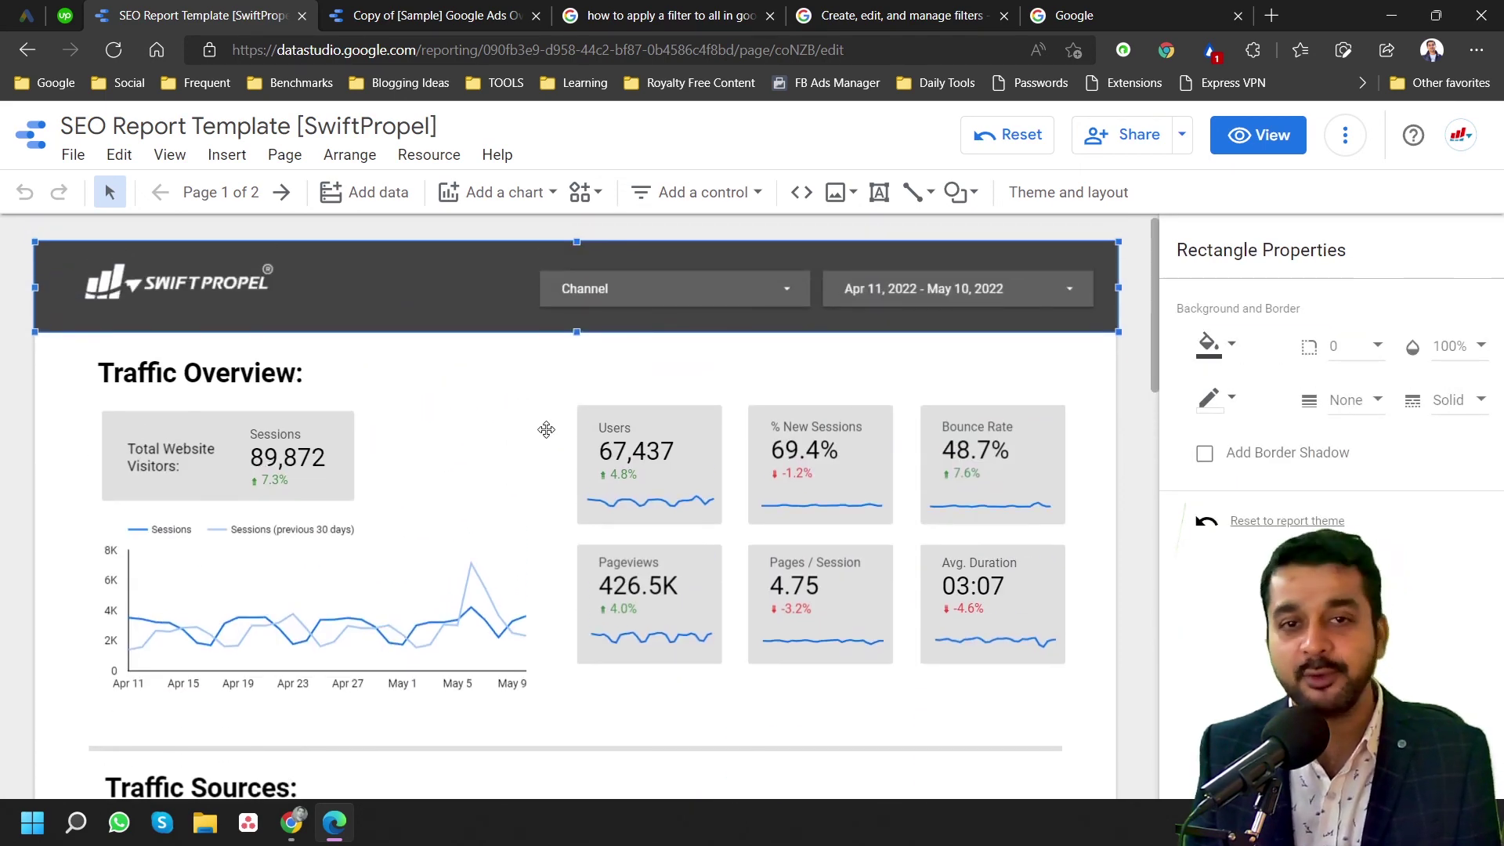